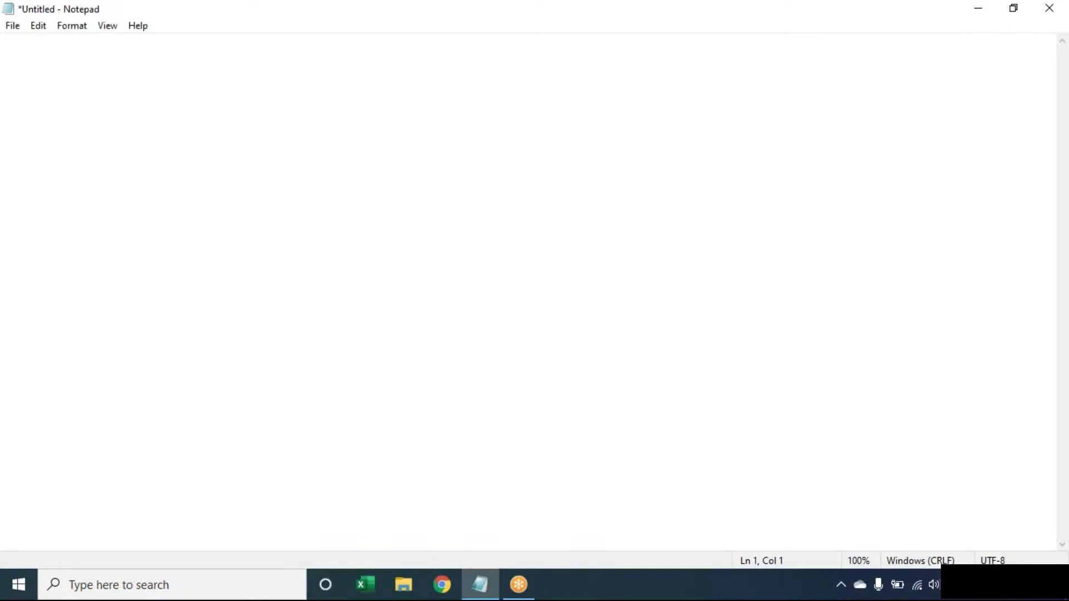
Step: Launch Excel from the taskbar and start a blank workbook
click(369, 587)
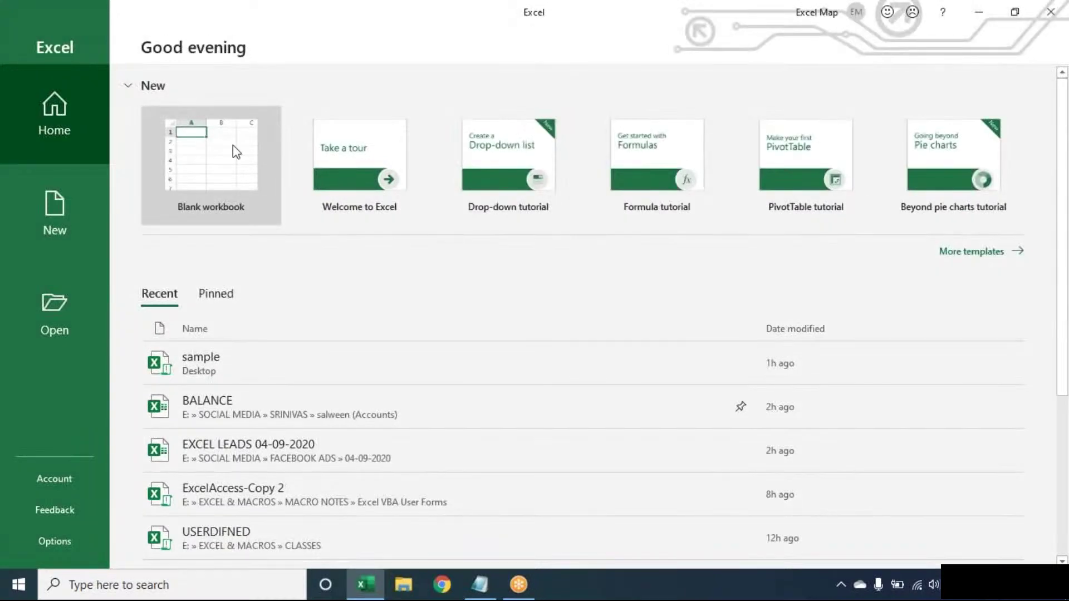
click(236, 152)
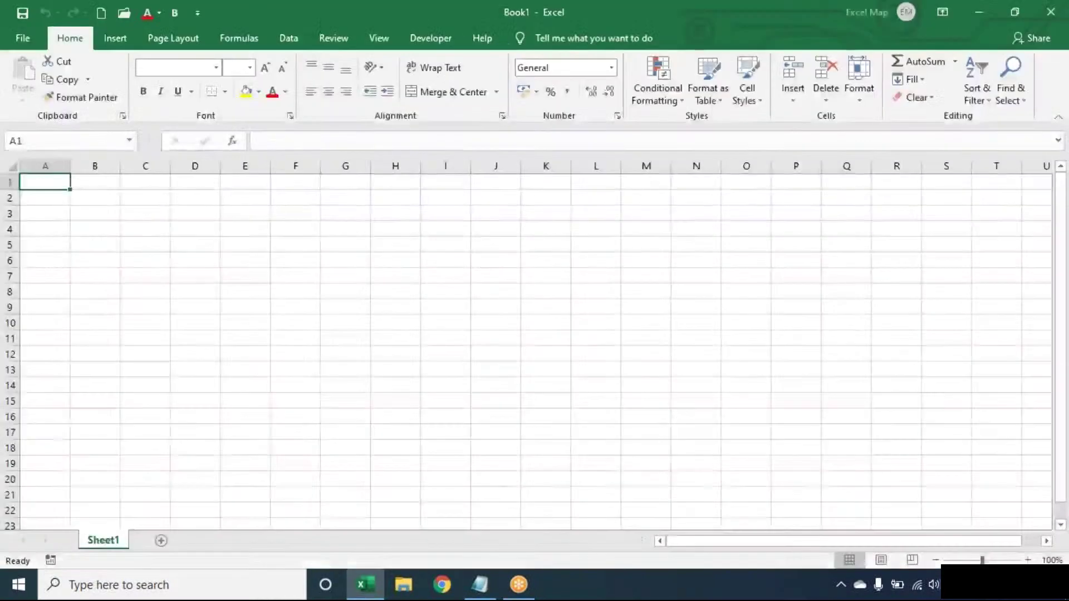
key(XF86AudioLowerVolume)
key(XF86AudioLowerVolume)
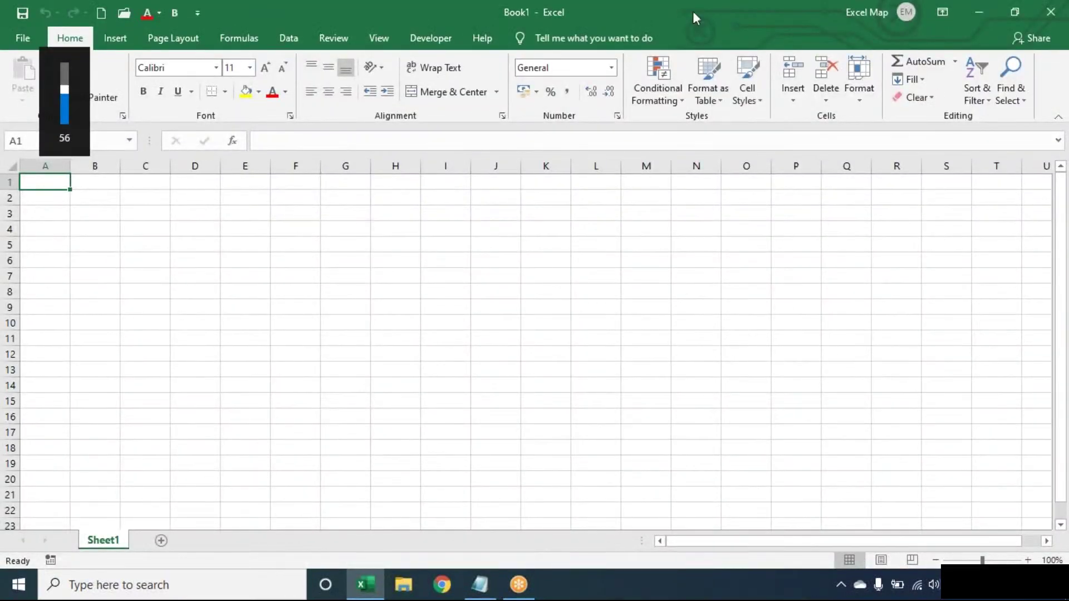
Step: In Notepad, write 'Count the no.of words in a cells' over a dashed line, then return to Excel
click(484, 593)
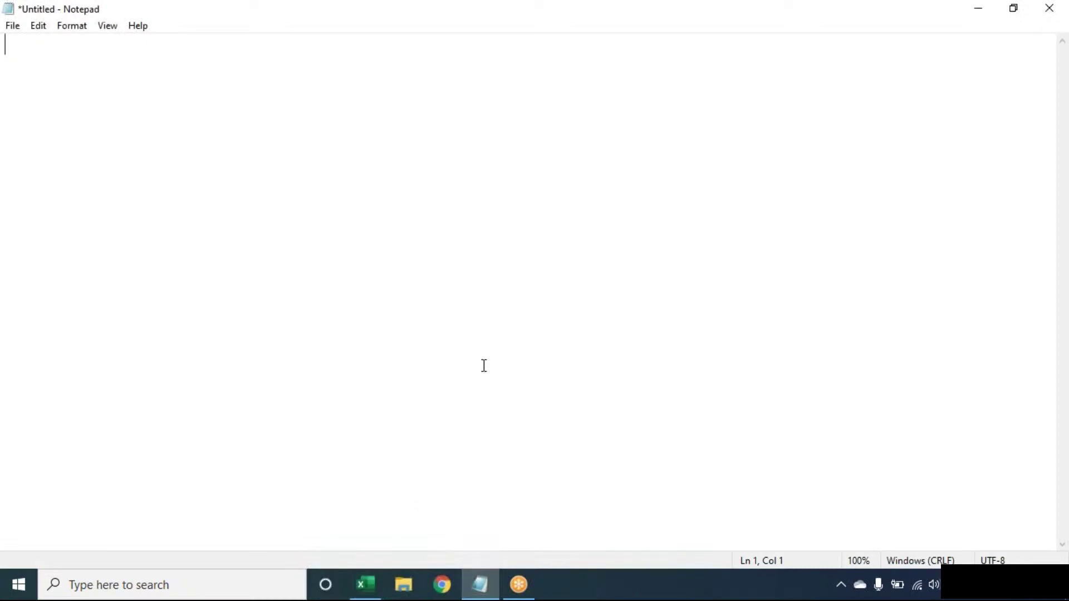
text(Count the no.of word)
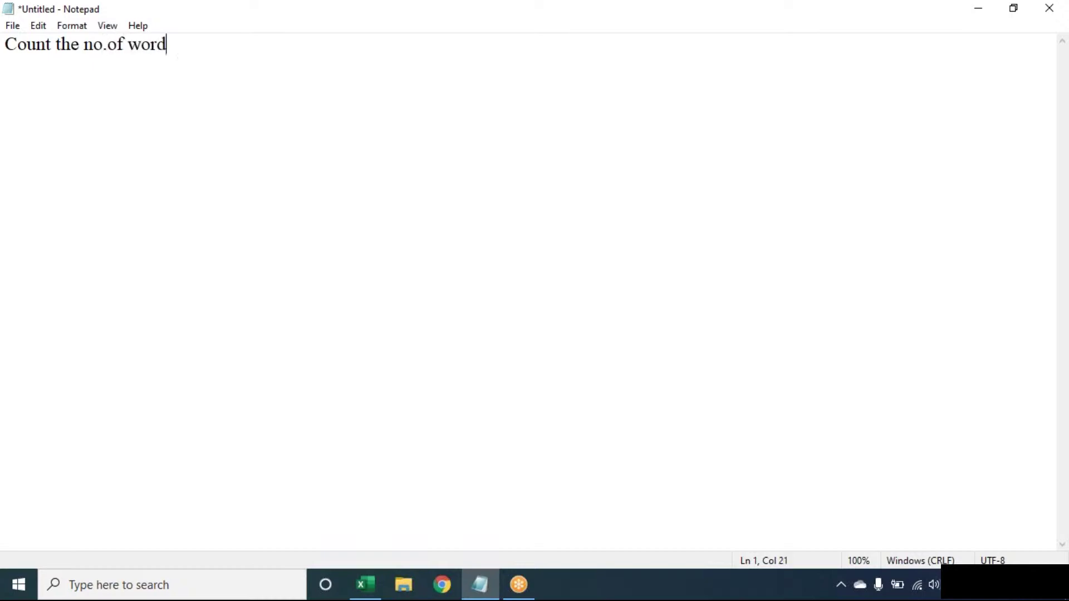
text(s in a cells)
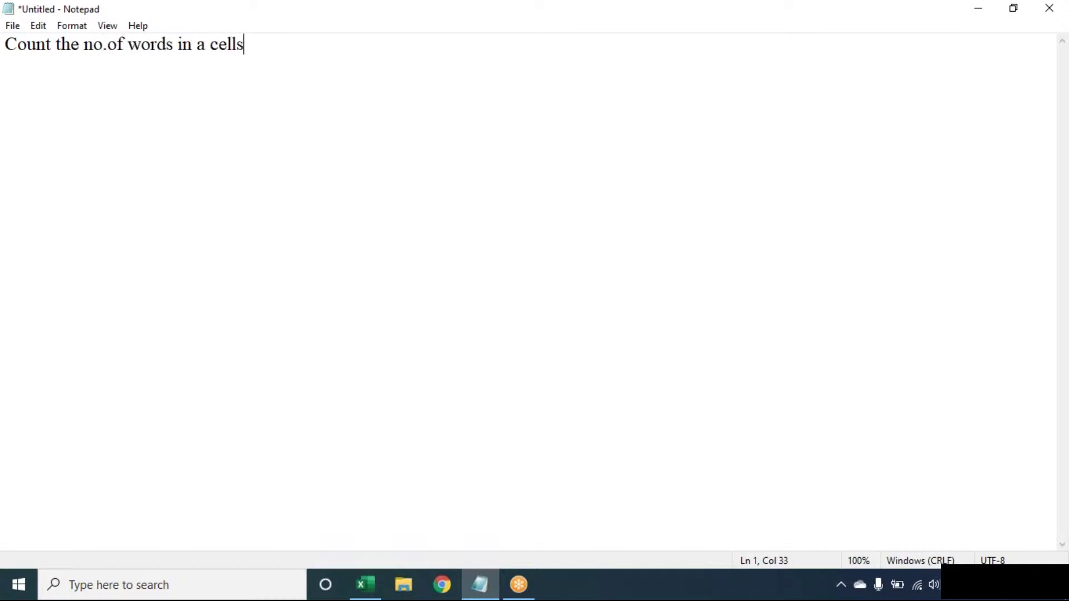
key(Return)
text(-----------------------------------)
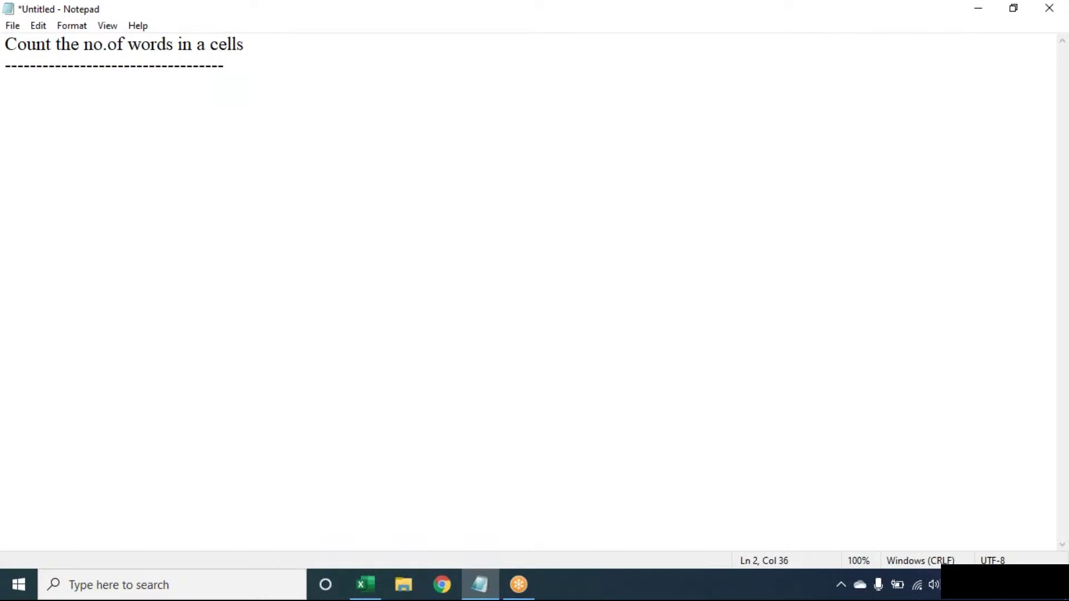
click(745, 30)
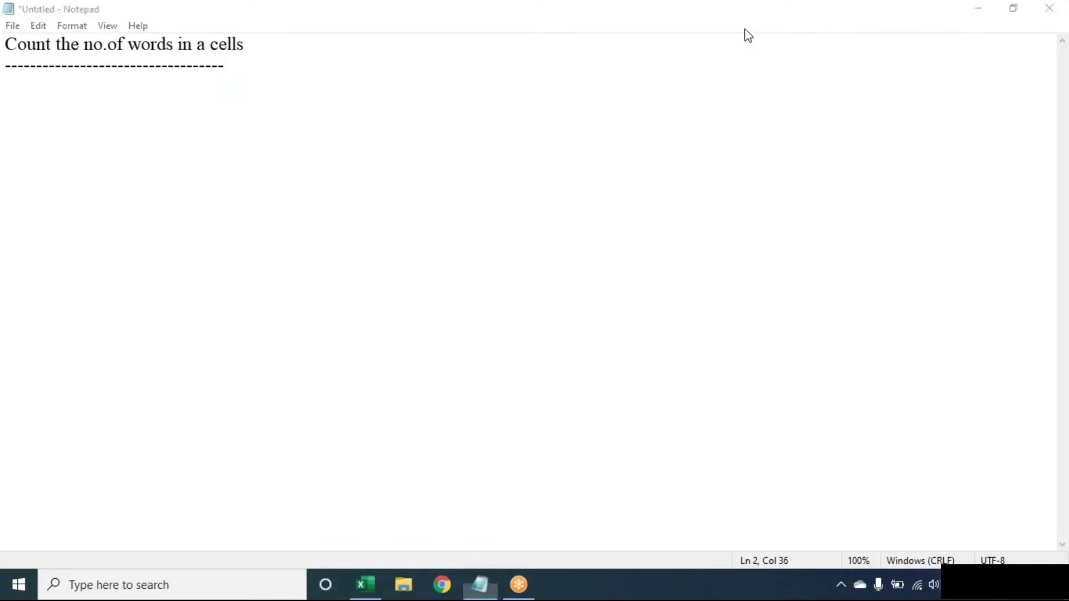
click(793, 62)
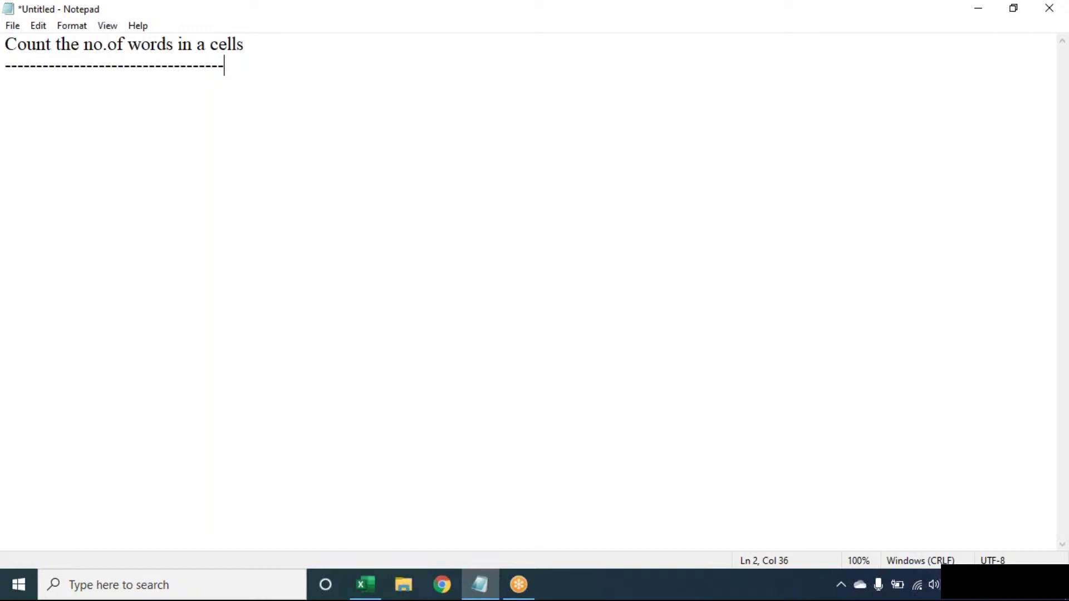
click(365, 585)
Step: Set the worksheet zoom to 130%
key(alt)
text(wq)
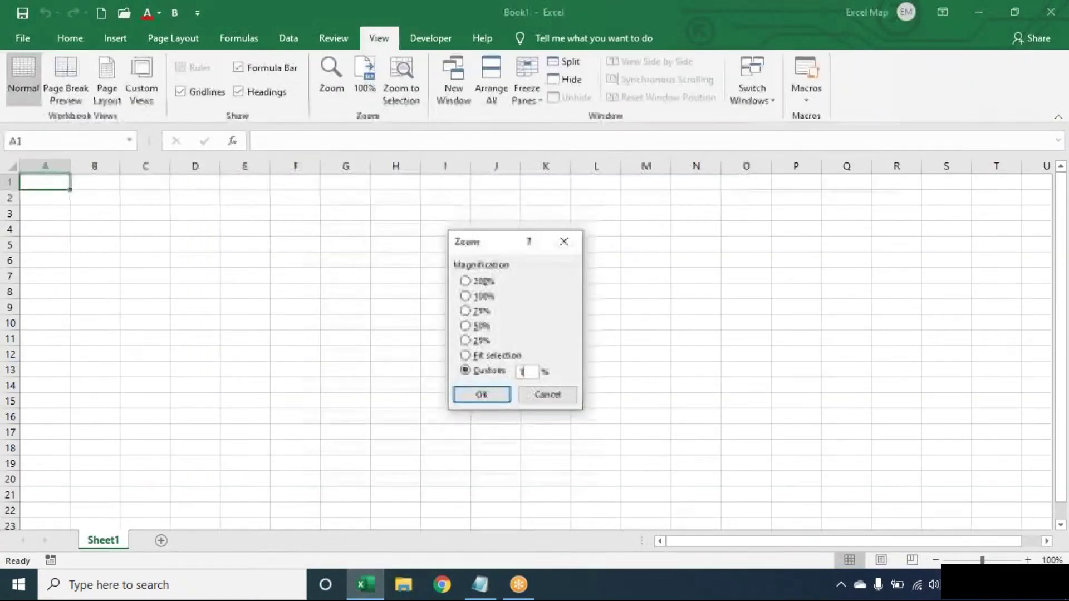
text(130)
key(Return)
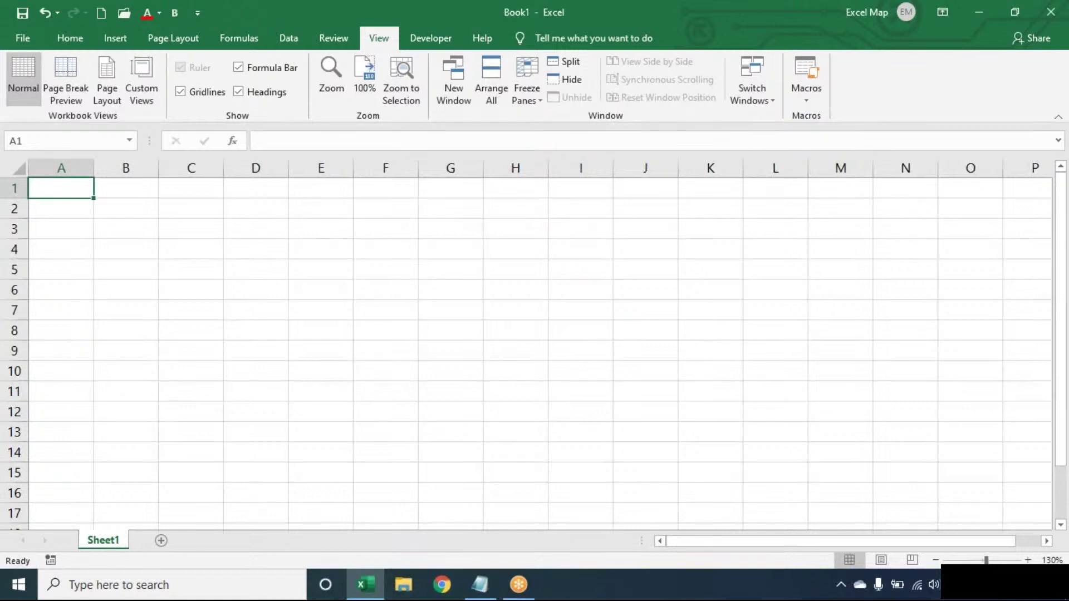
Step: Enter three sample texts in A1:A3: a three-word phrase, a person's name, and 'EXCEL'
text(SALWE)
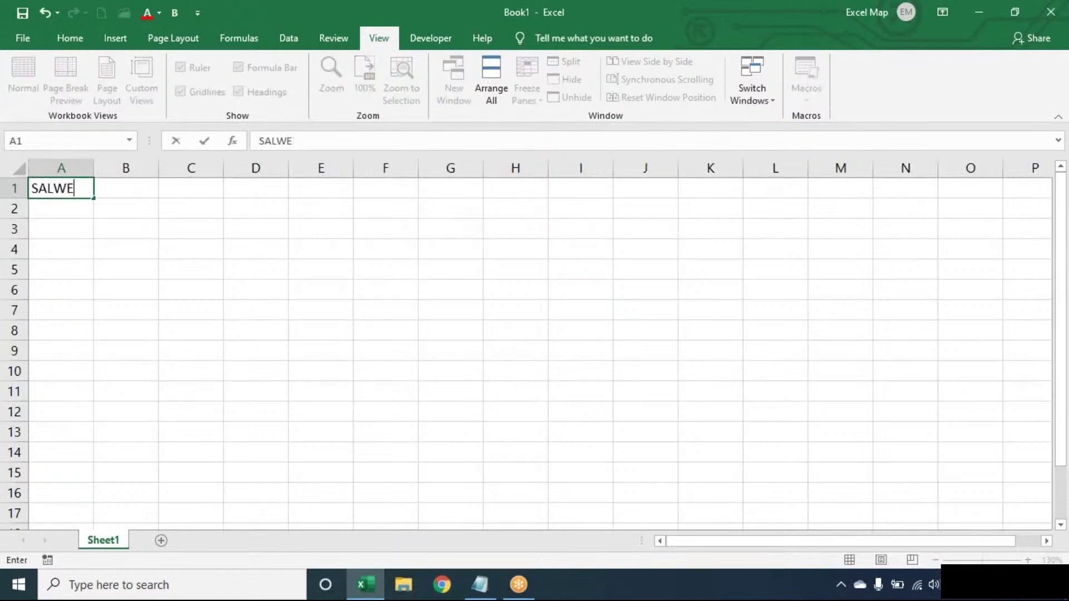
text(EN TECH DSNR)
key(Return)
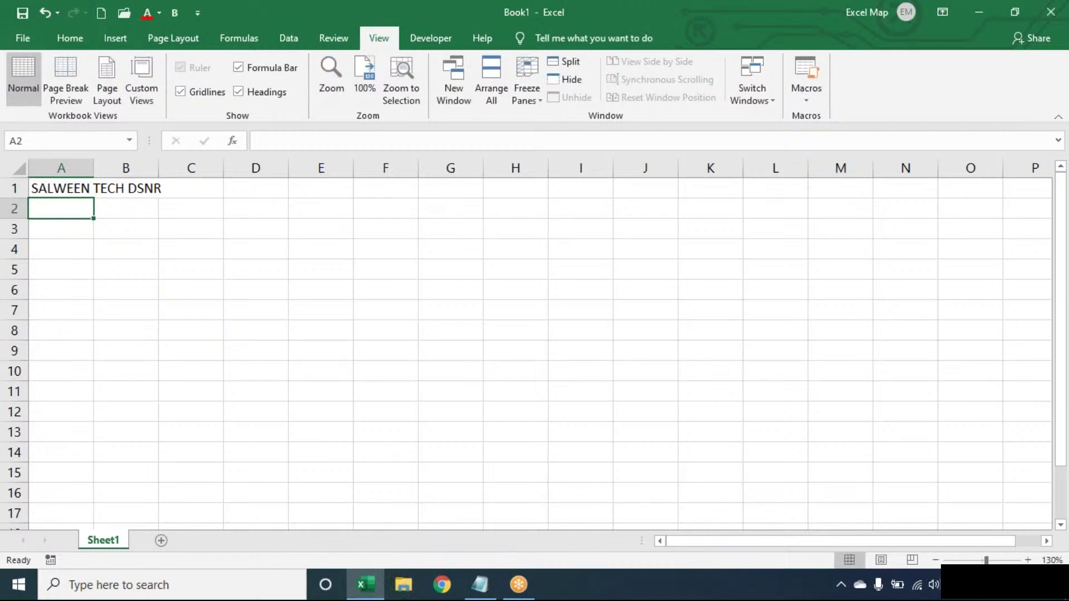
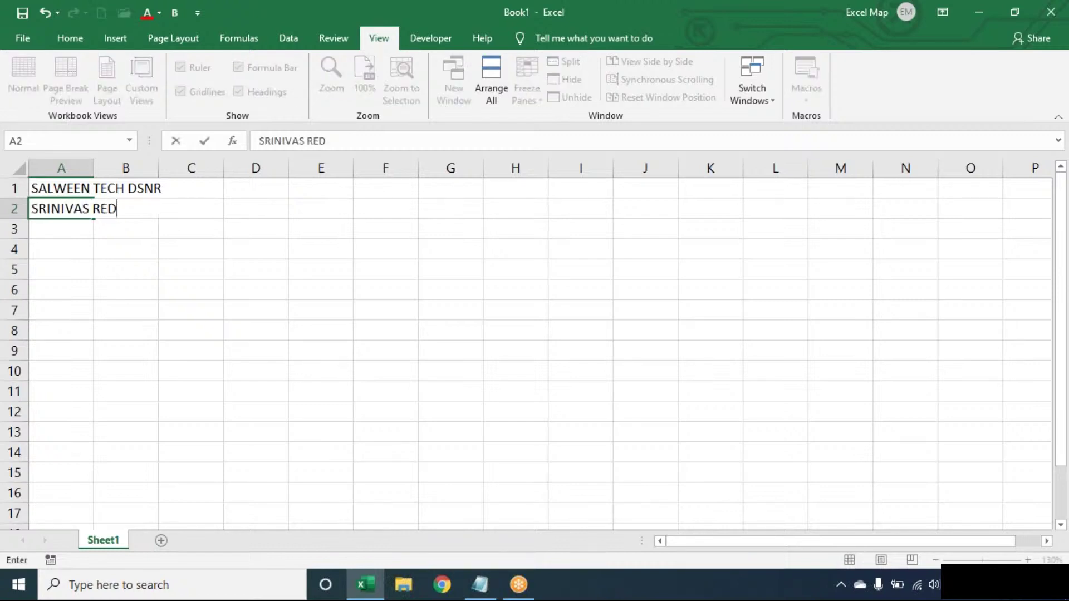
key(Return)
text(EXCEL)
key(Up)
key(Up)
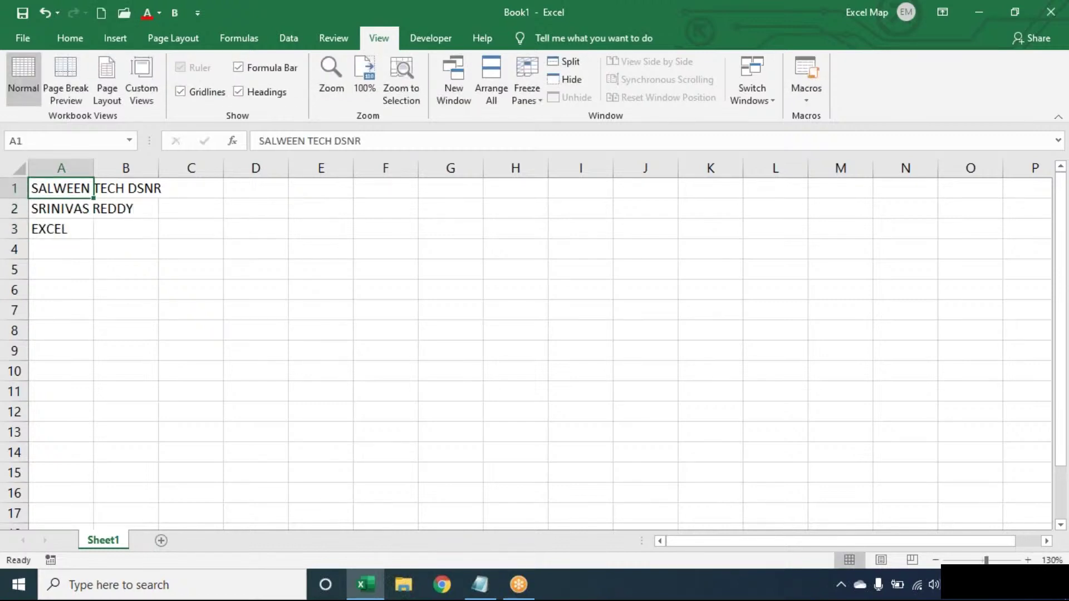
Step: AutoFit column A's width to its longest entry
key(alt)
key(o)
key(c)
key(a)
key(Right)
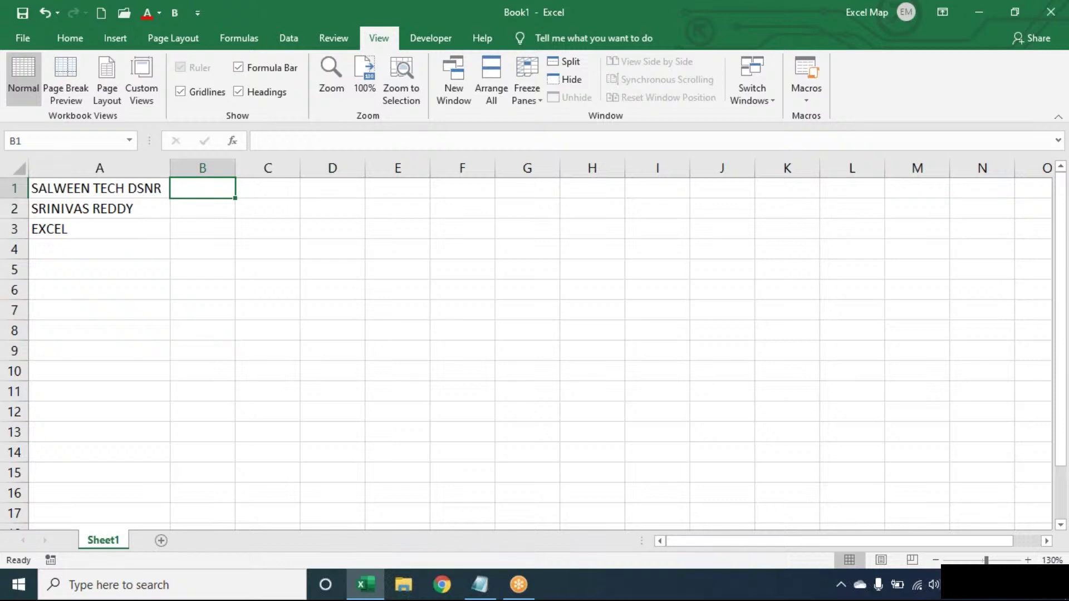
Step: Step through the entries in A3, A2 and A1 to check them
click(151, 232)
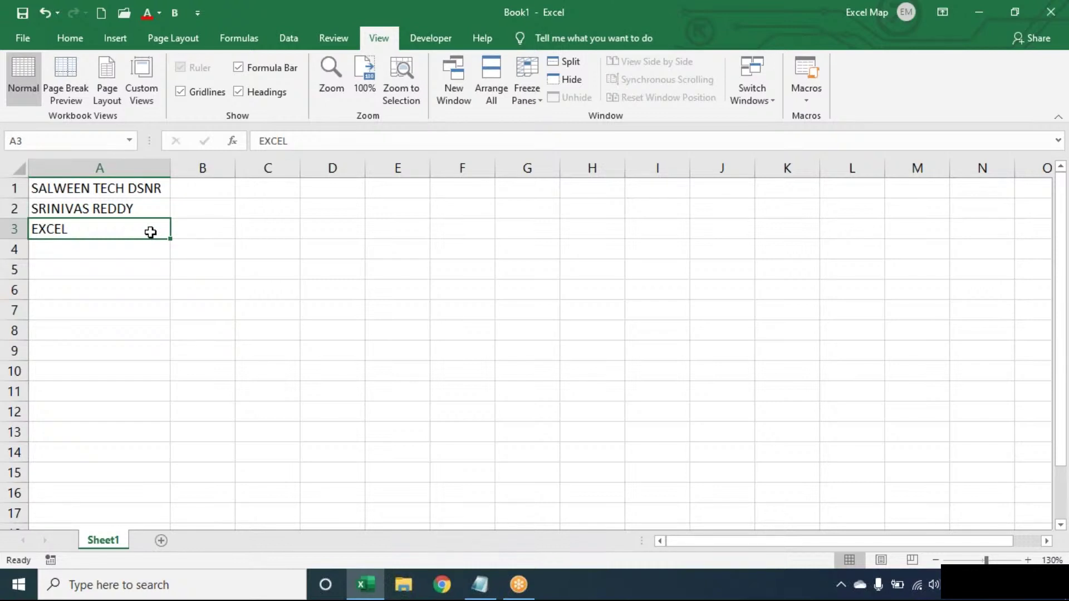
key(Up)
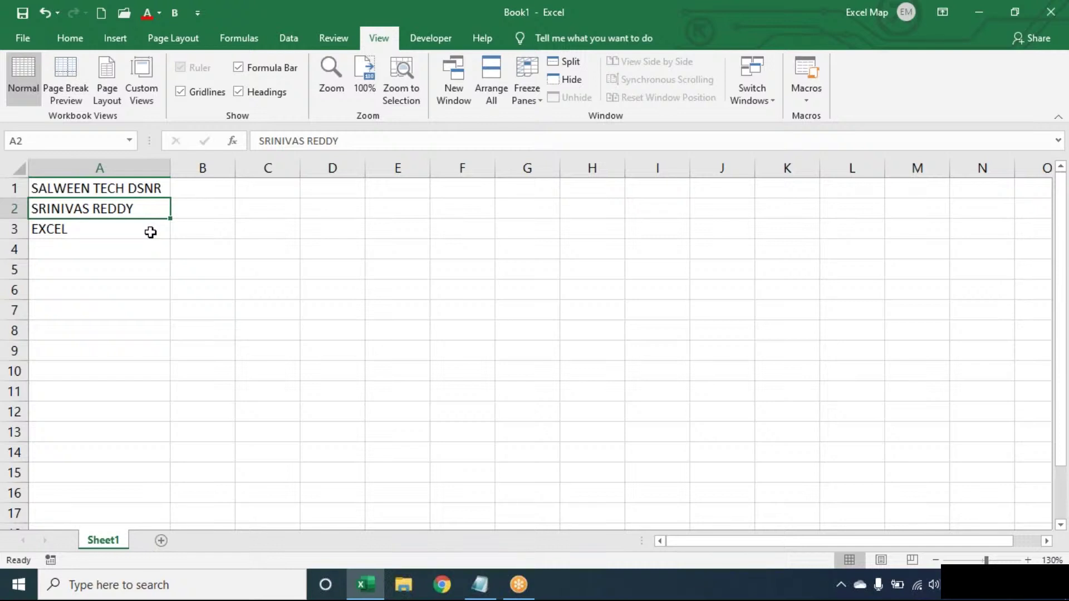
key(Up)
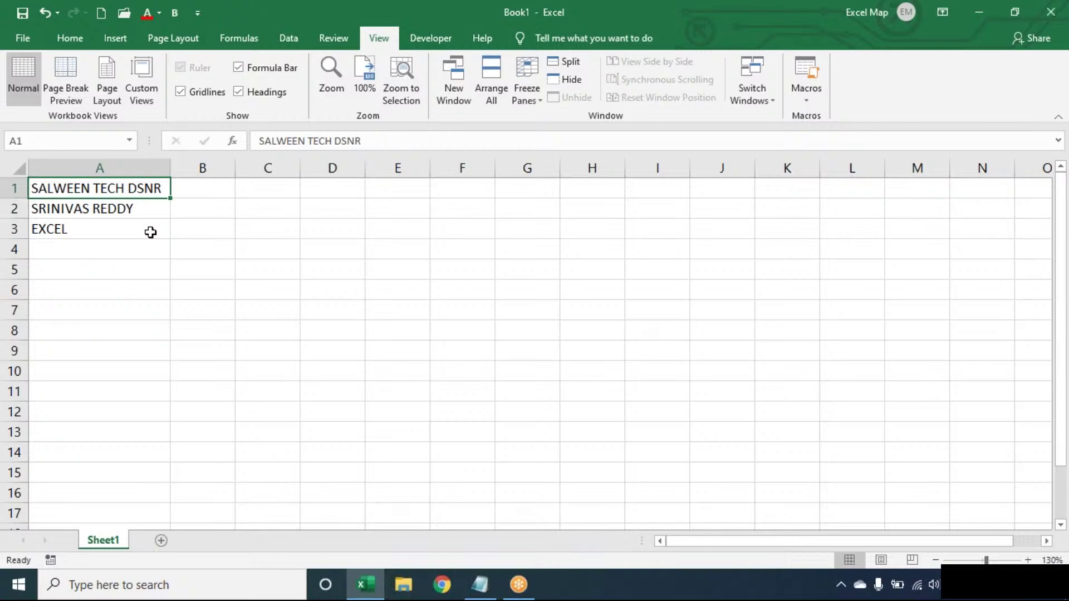
click(150, 232)
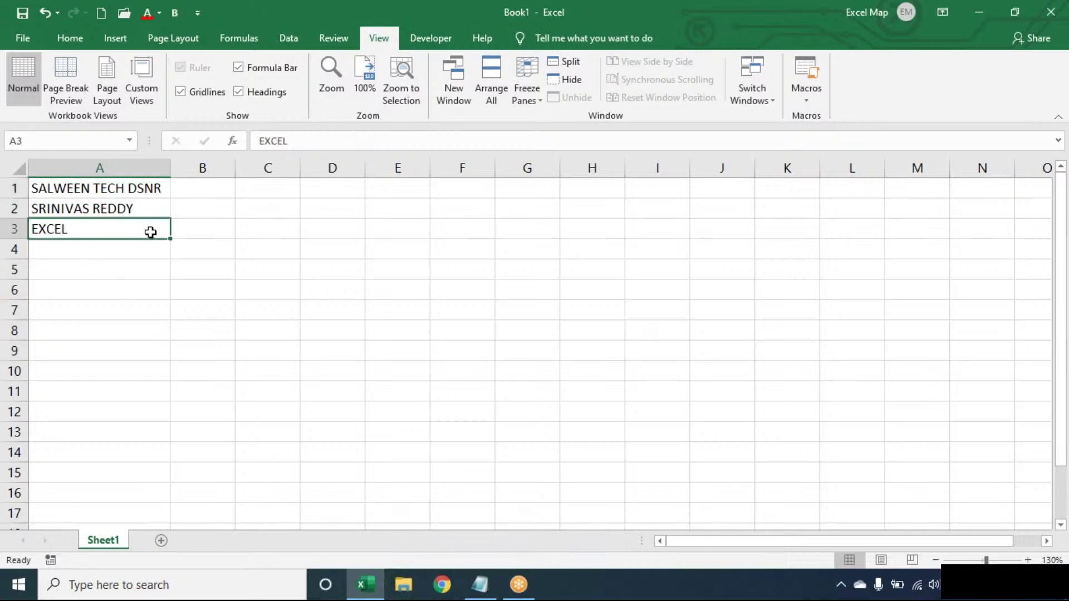
key(Up)
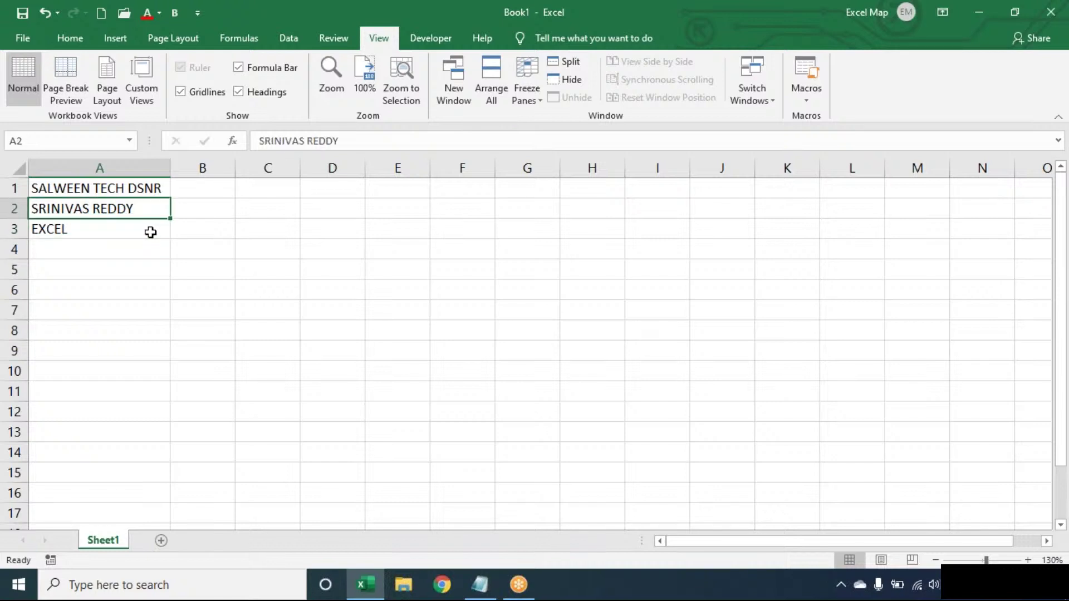
key(Up)
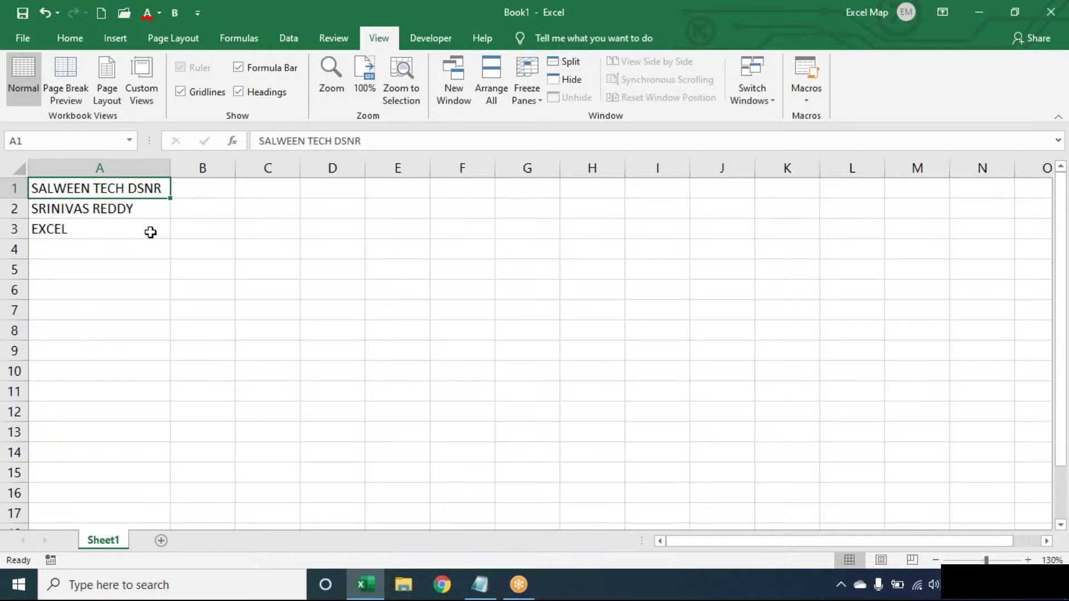
key(Right)
key(Right)
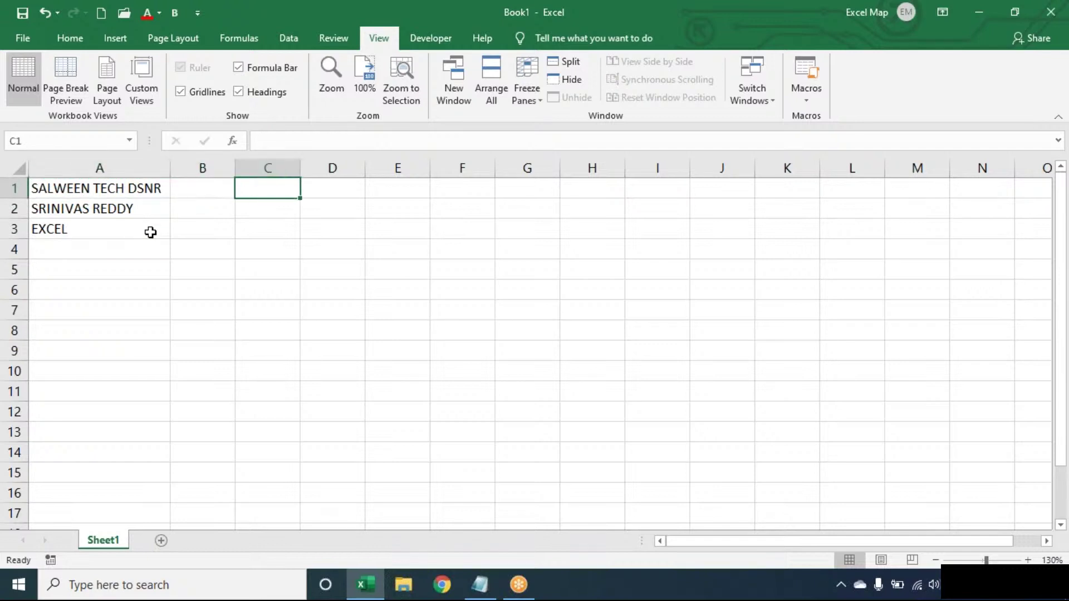
Step: Enter =LEN(A1) in C1, giving the 17-character length of A1
text(=LEN)
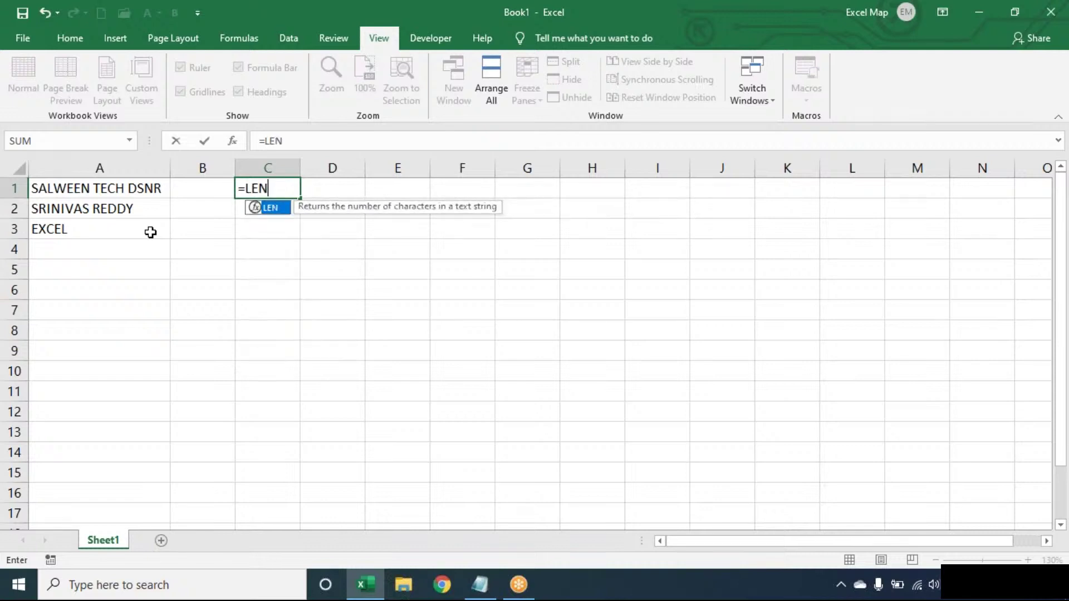
text((A1)
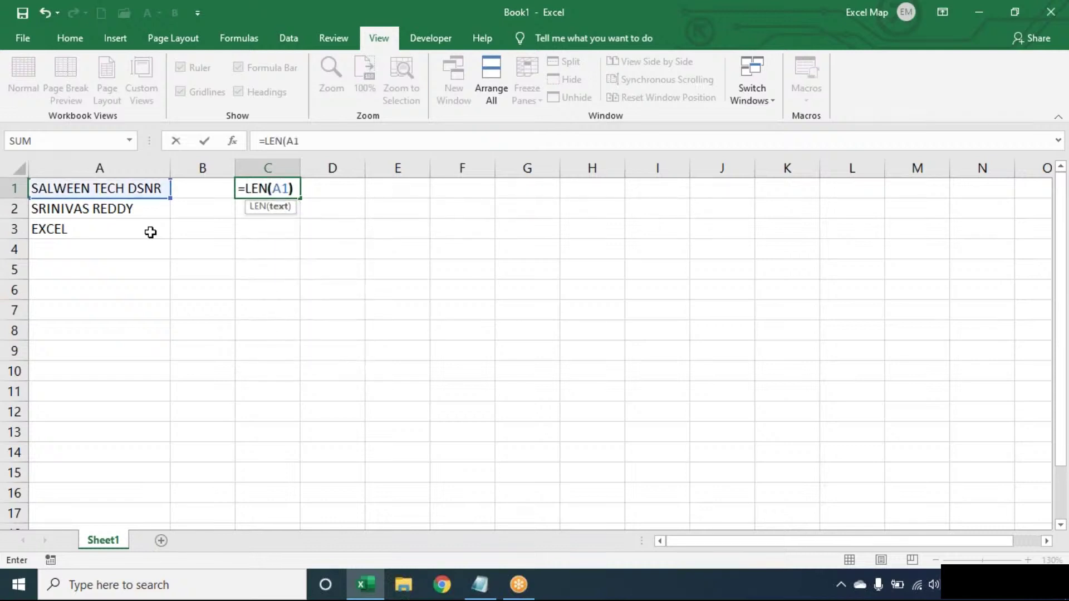
key(Tab)
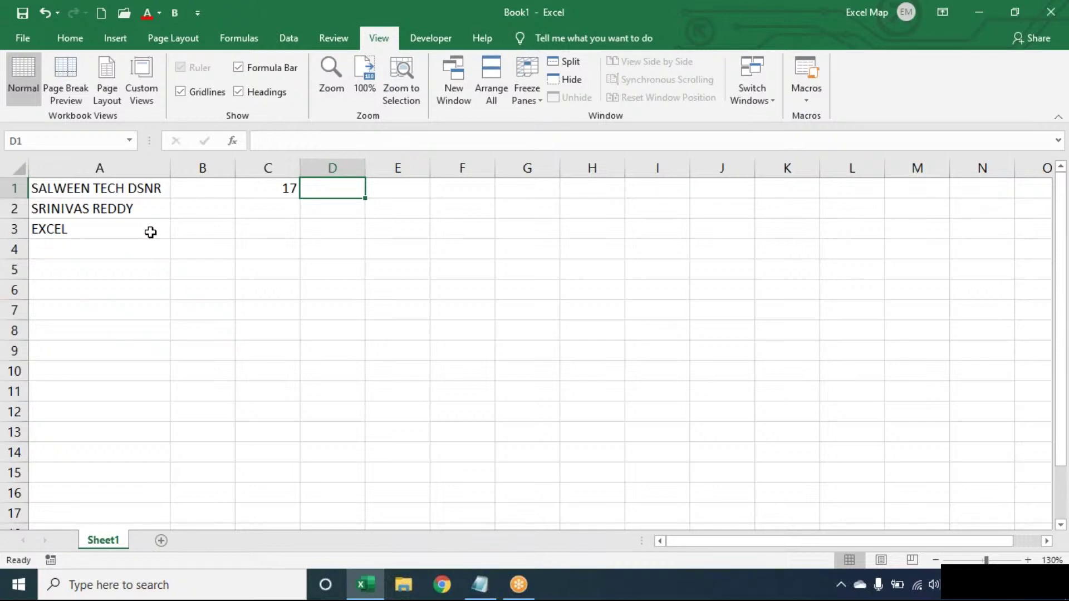
Step: Enter =SUBSTITUTE(A1," ","") in D1 to strip the spaces from A1's text
text(=SUBSTITUTE()
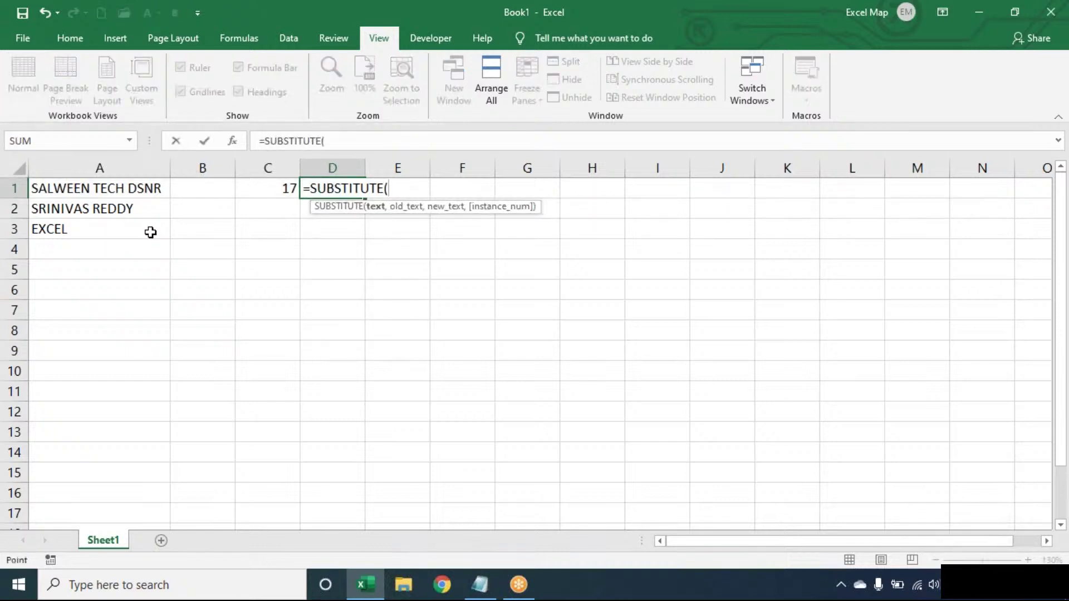
key(Left)
key(Left)
key(Left)
text(," ",)
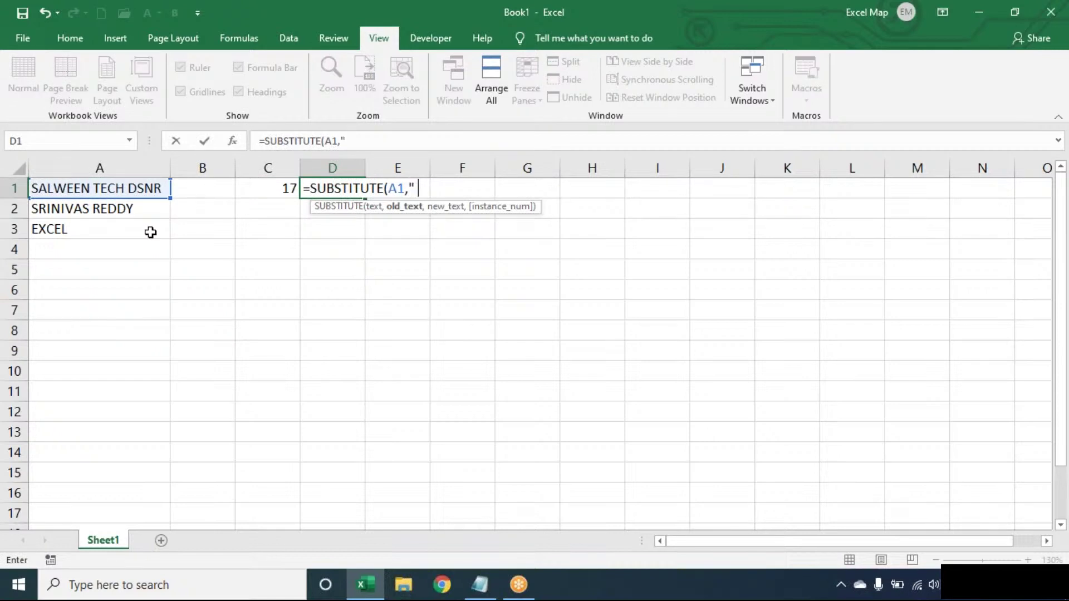
text(""))
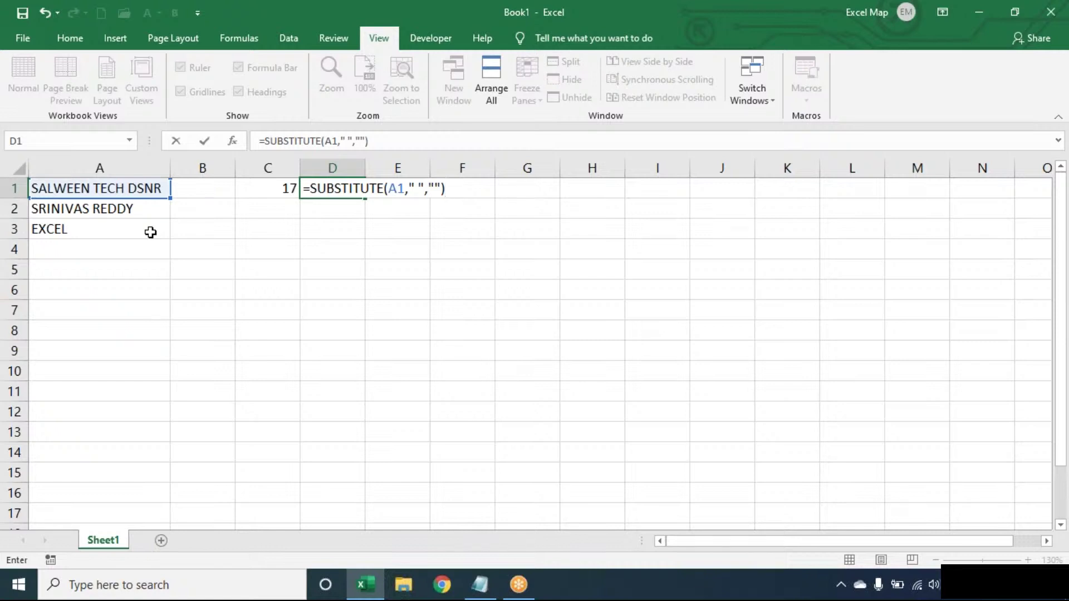
key(Left)
key(Left)
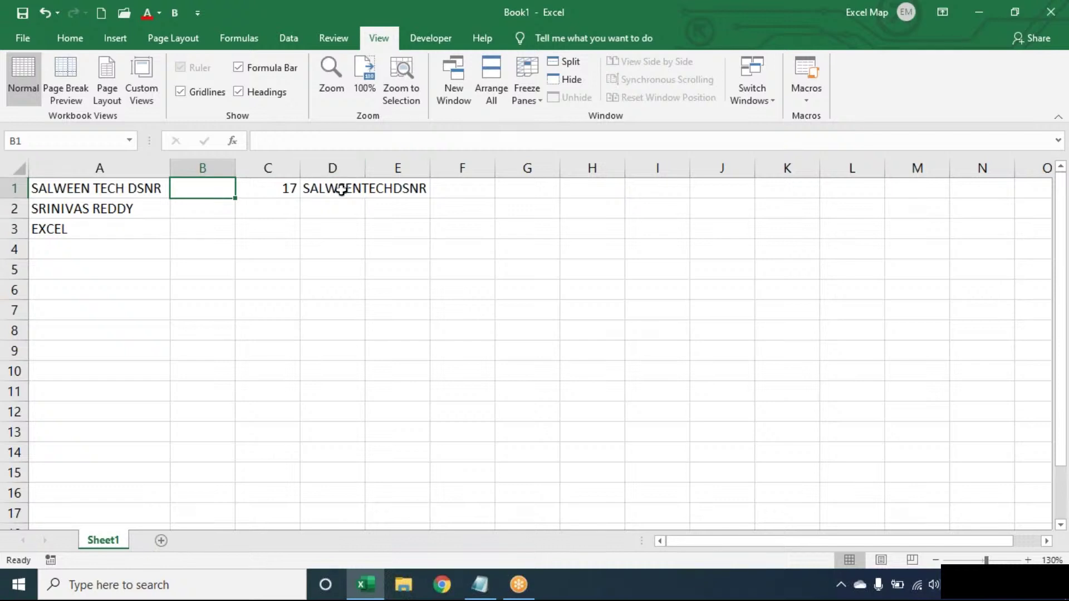
Step: Wrap D1's formula in LEN so it returns 15 spaceless characters
double_click(342, 188)
click(308, 188)
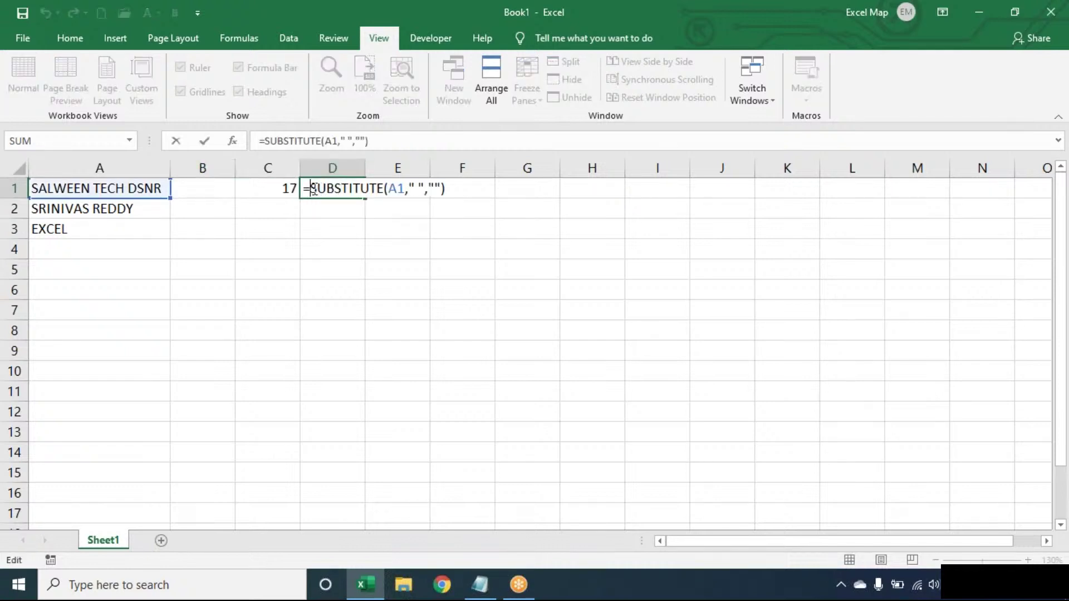
text(LEN()
click(487, 186)
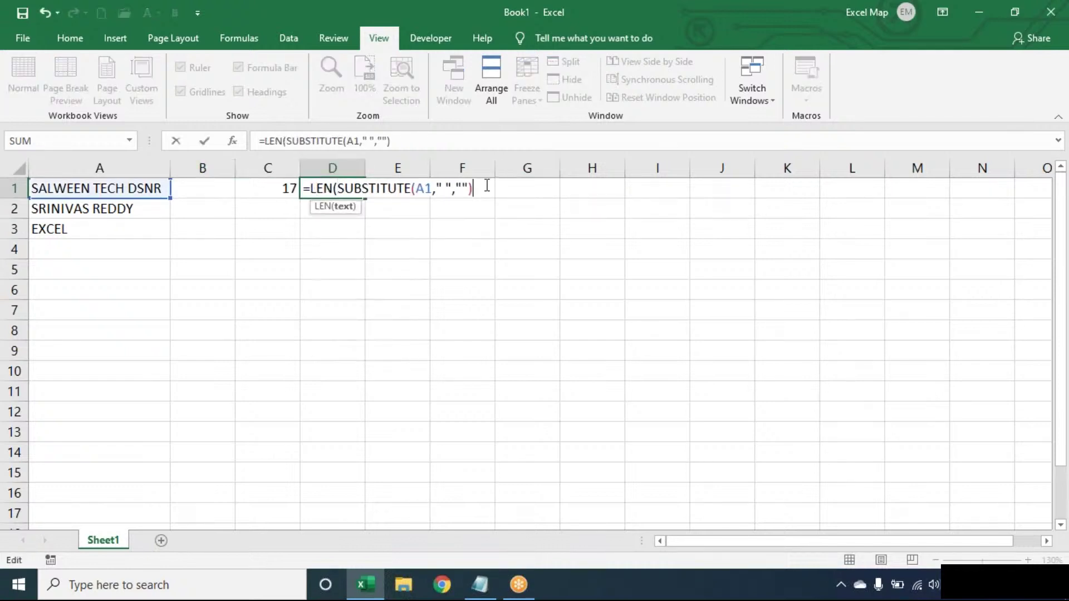
text())
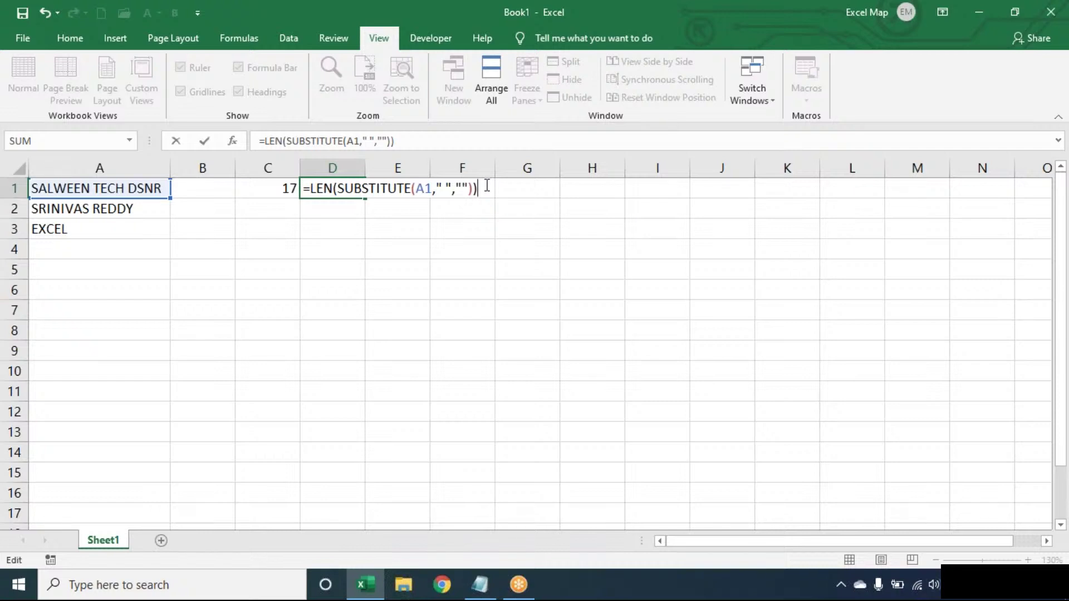
key(Return)
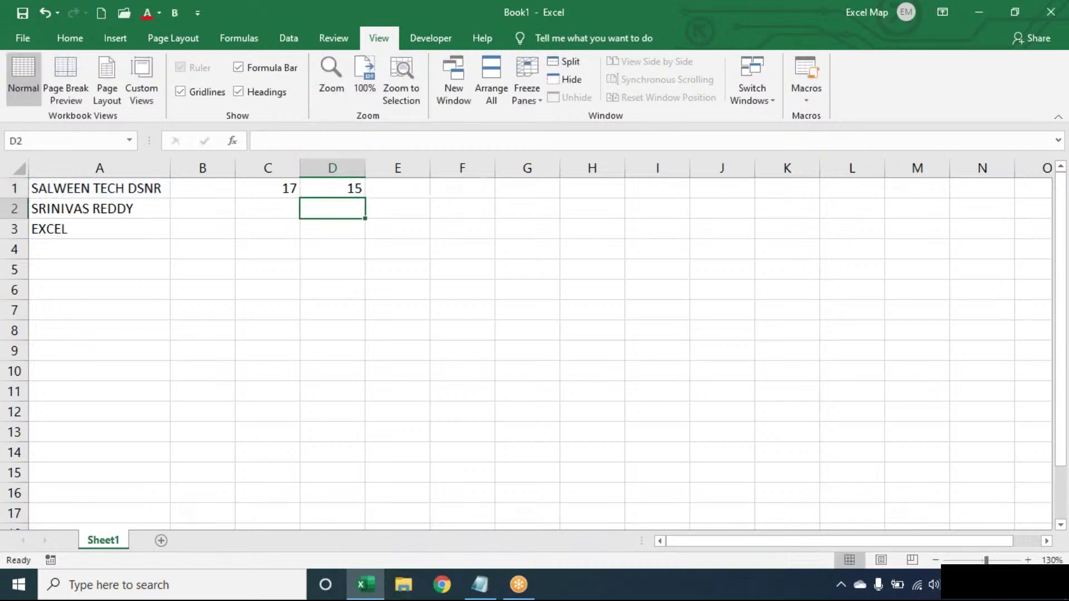
Step: Enter =C1-D1 in E1, giving 2 spaces
click(410, 184)
text(=)
click(267, 188)
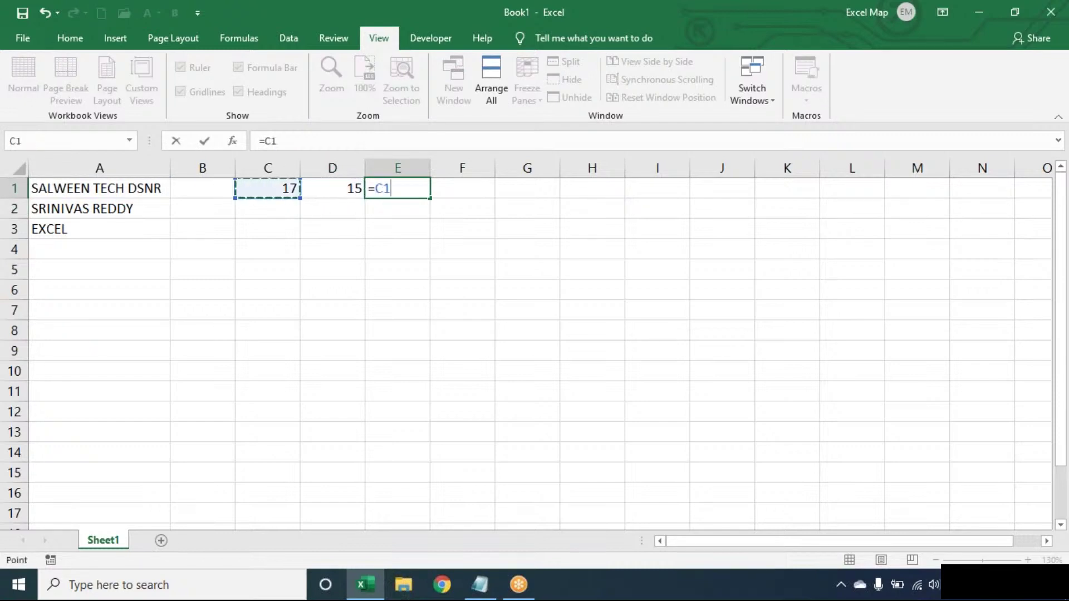
text(-)
key(Left)
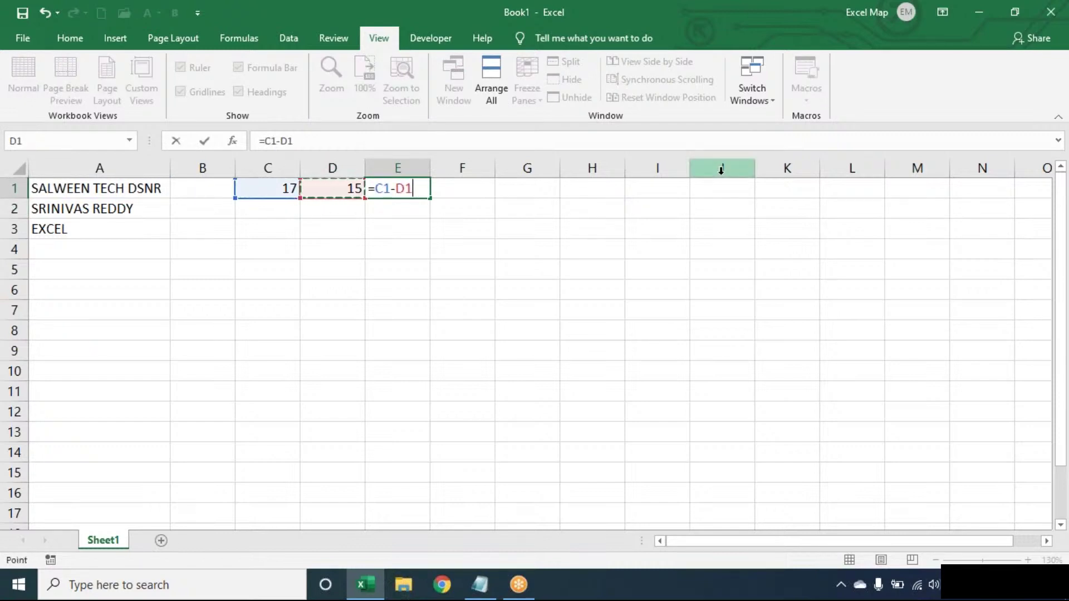
key(Tab)
Step: Enter =E1+1 in F1 for a word count of 3
text(=)
key(Left)
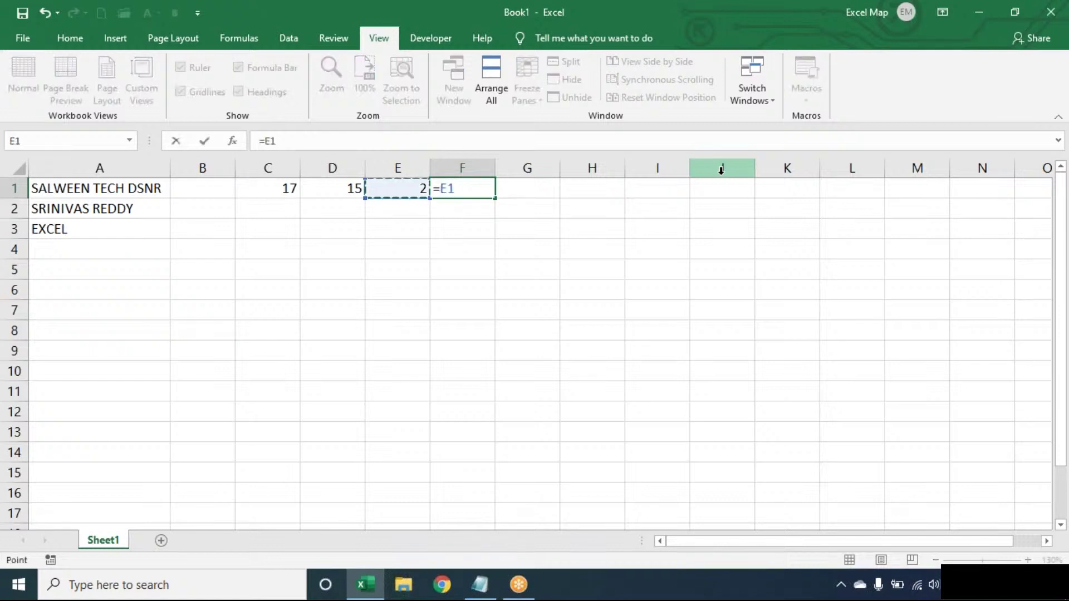
text(+1)
key(Return)
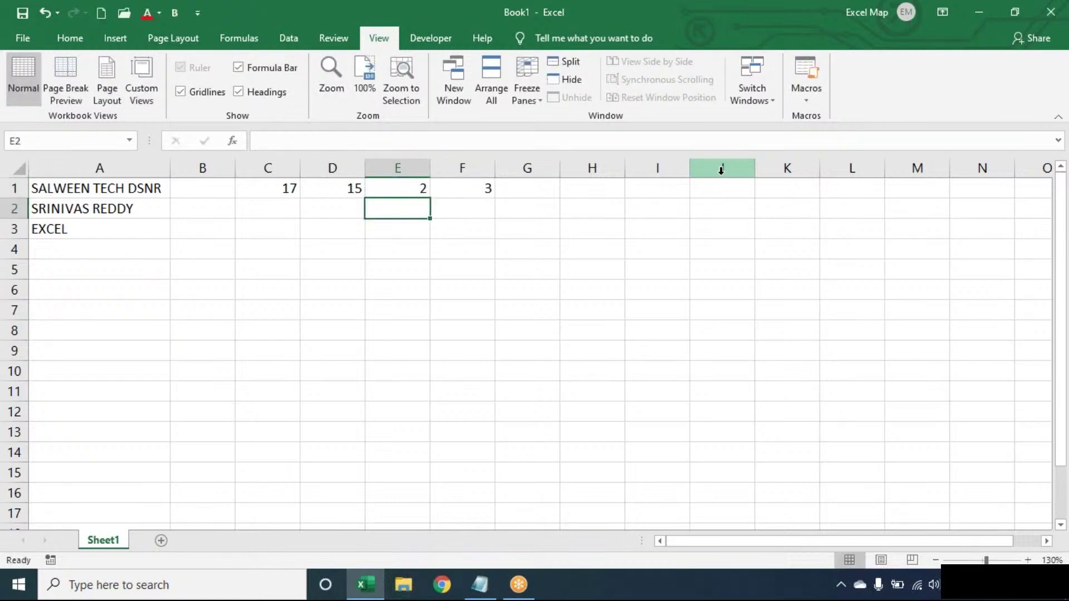
Step: Review the formulas in C1, D1, E1 and F1, ending at B1
key(Up)
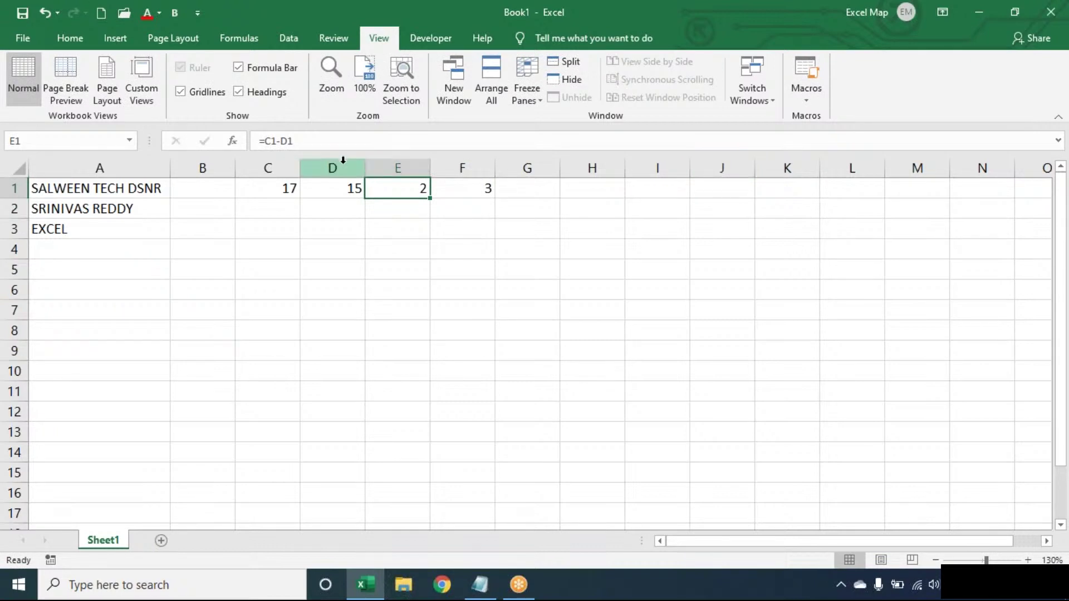
click(281, 185)
click(370, 185)
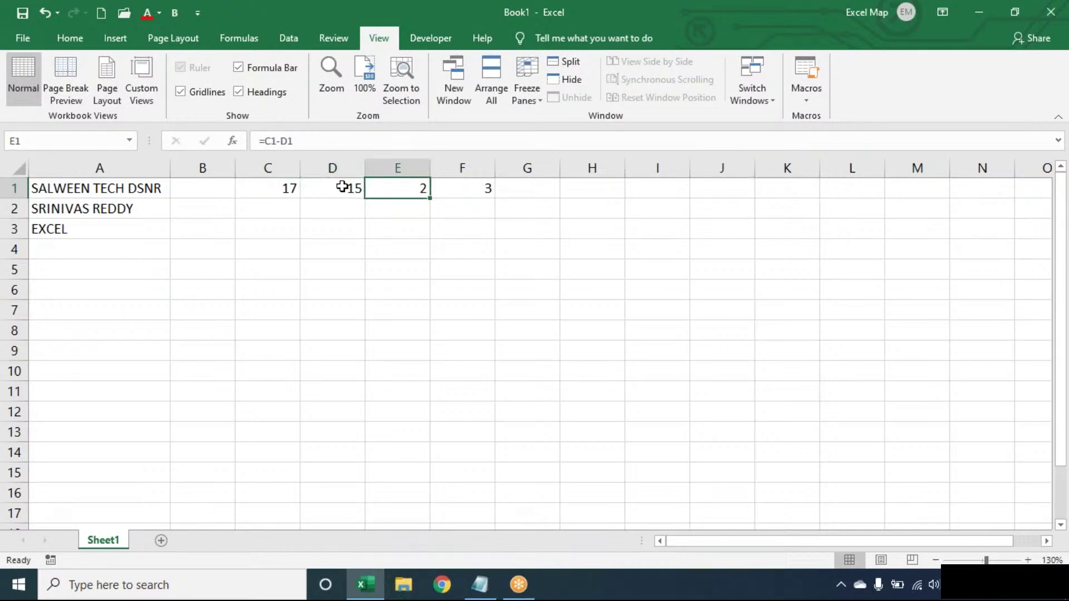
click(346, 186)
click(268, 187)
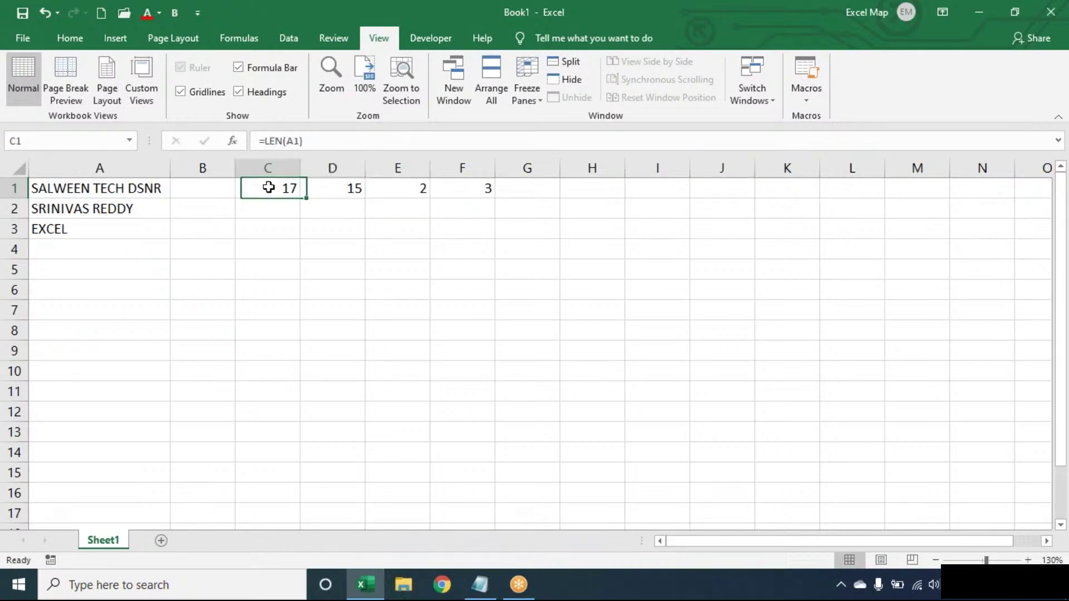
click(322, 185)
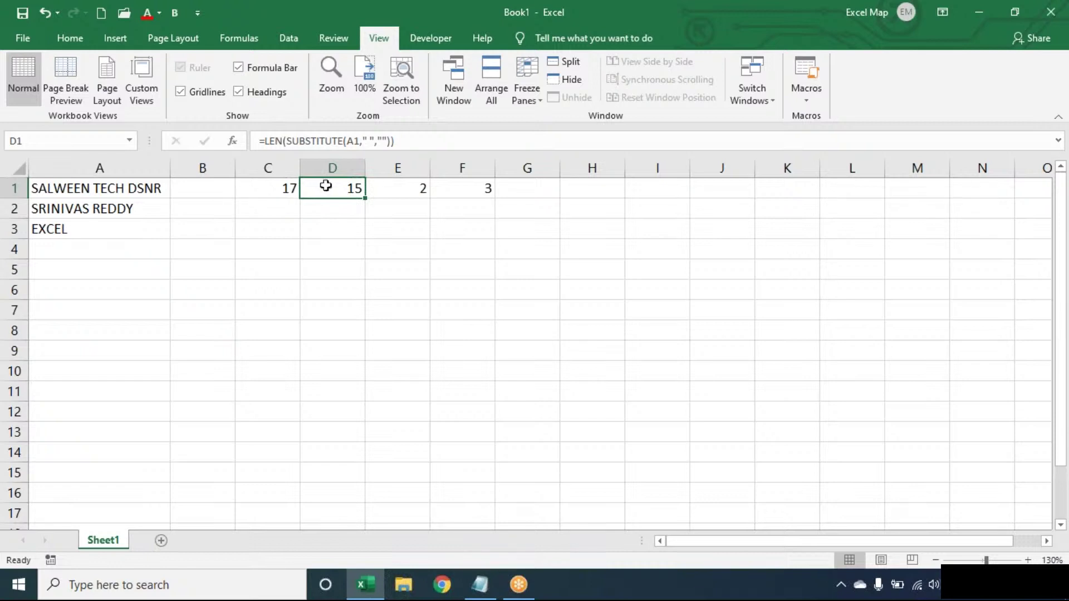
click(410, 186)
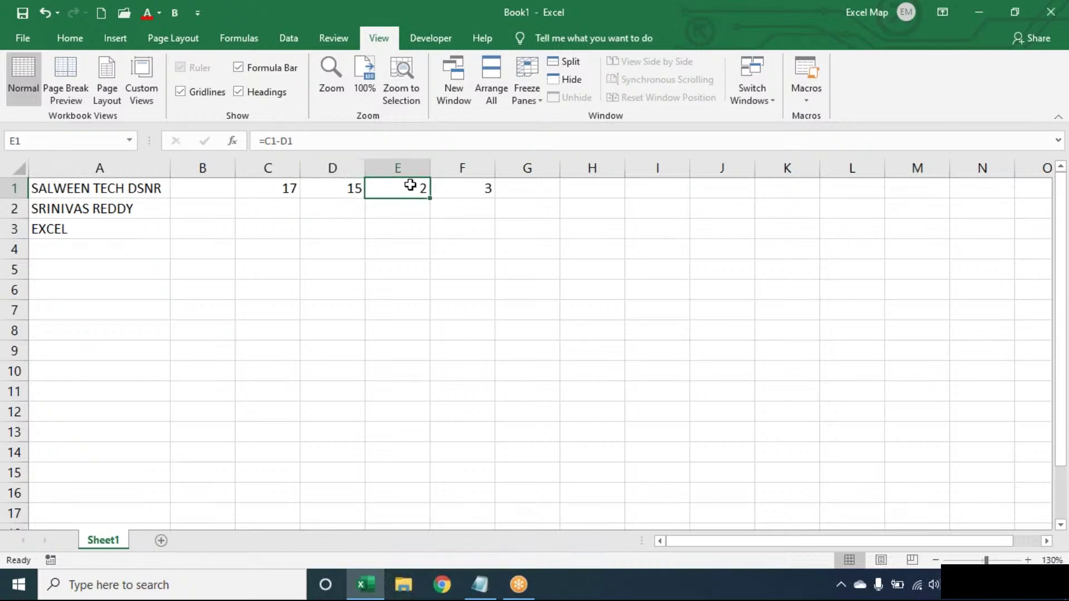
double_click(453, 188)
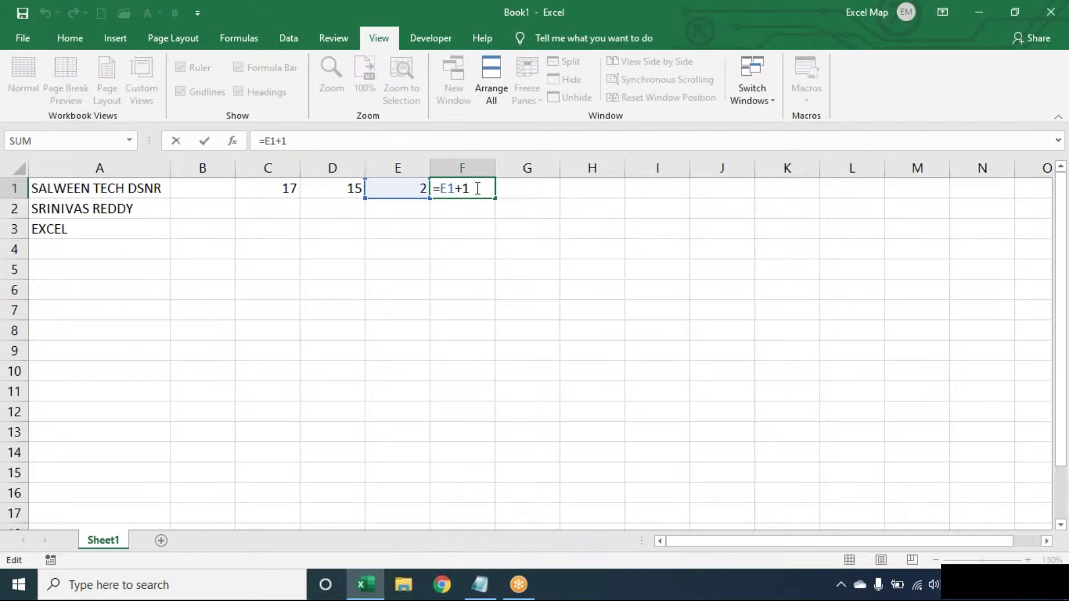
key(Escape)
key(Left)
key(Left)
key(Left)
key(Left)
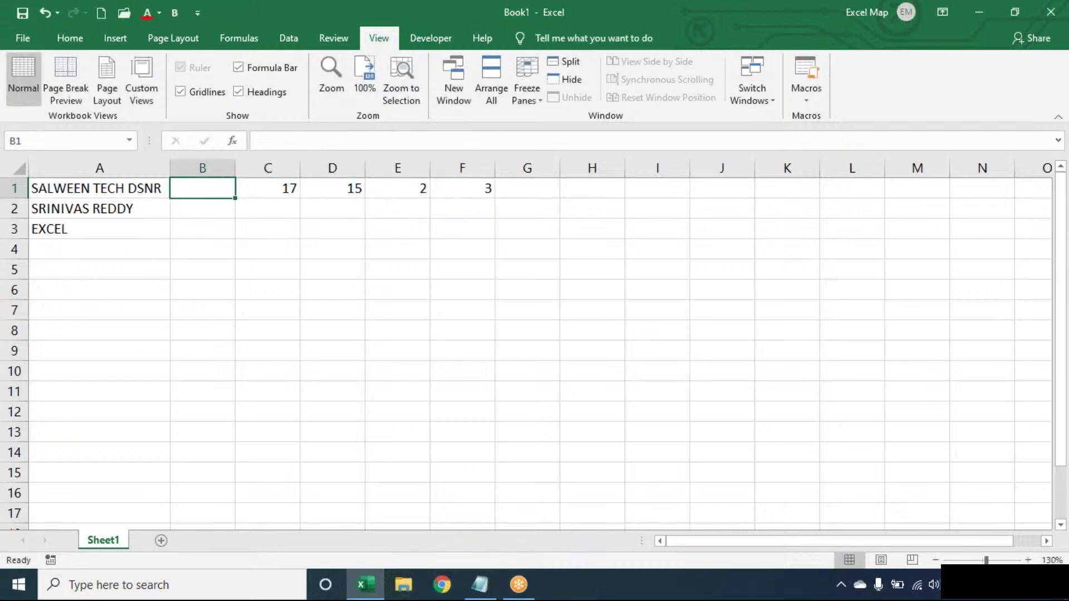
Step: Enter =LEN(TRIM(A1))-LEN(SUBSTITUTE(TRIM(A1)," ",""))+1 in B1, returning 3
text(=L)
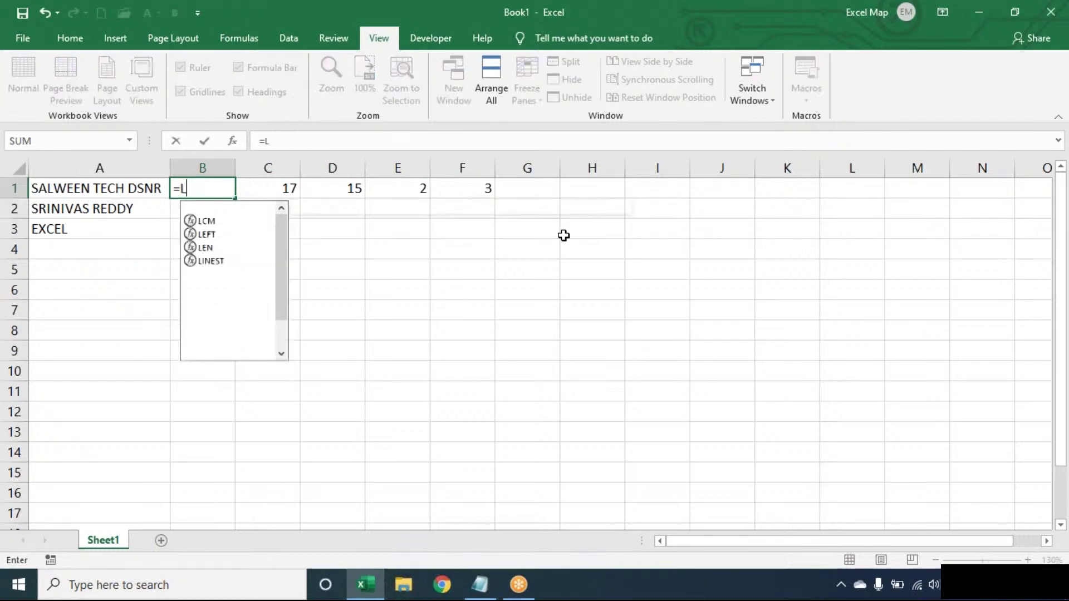
text(EN(TRIM()
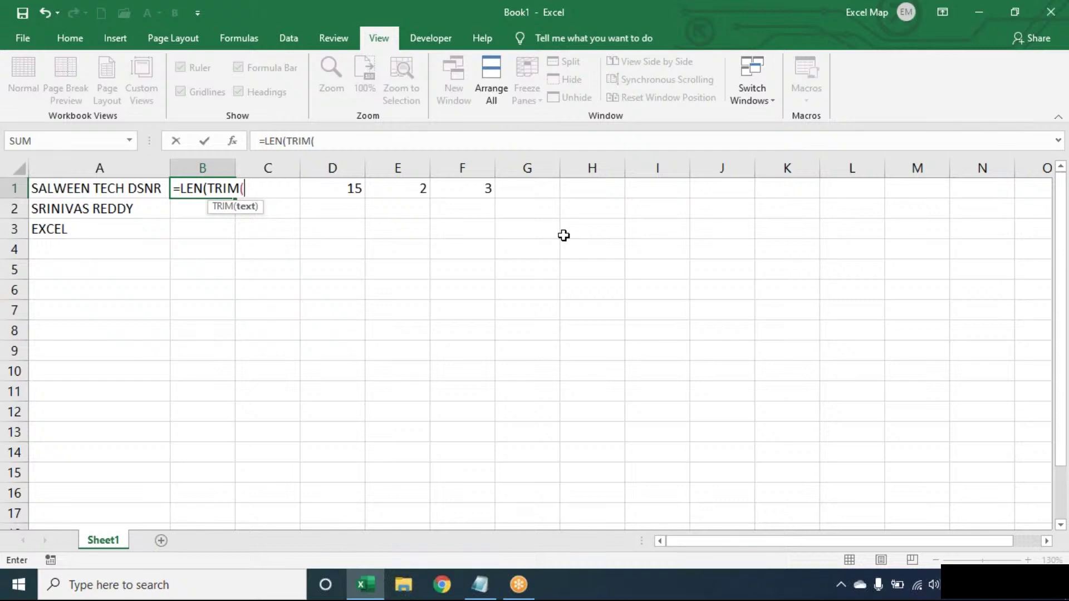
text(A1))-)
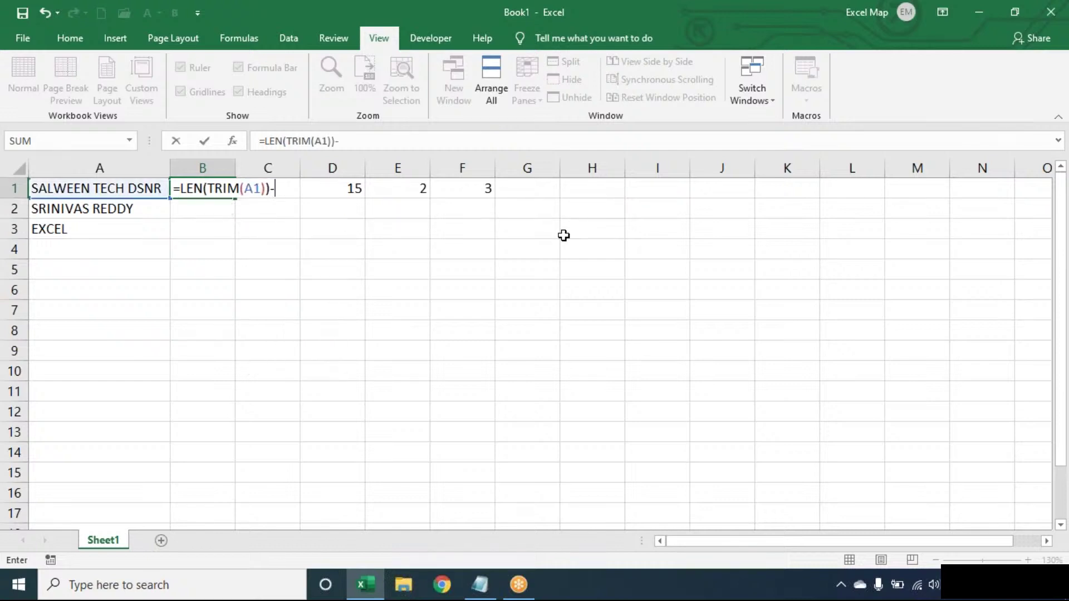
text(LEN(SU)
key(BackSpace)
key(BackSpace)
text(LEN(SUB)
key(Tab)
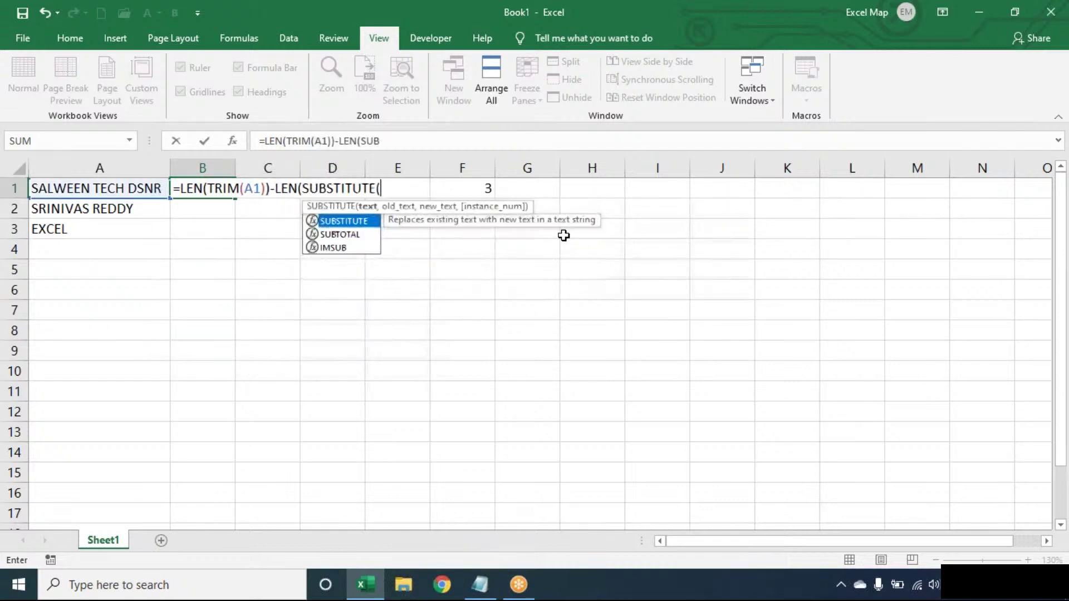
text(TRIM(A1)
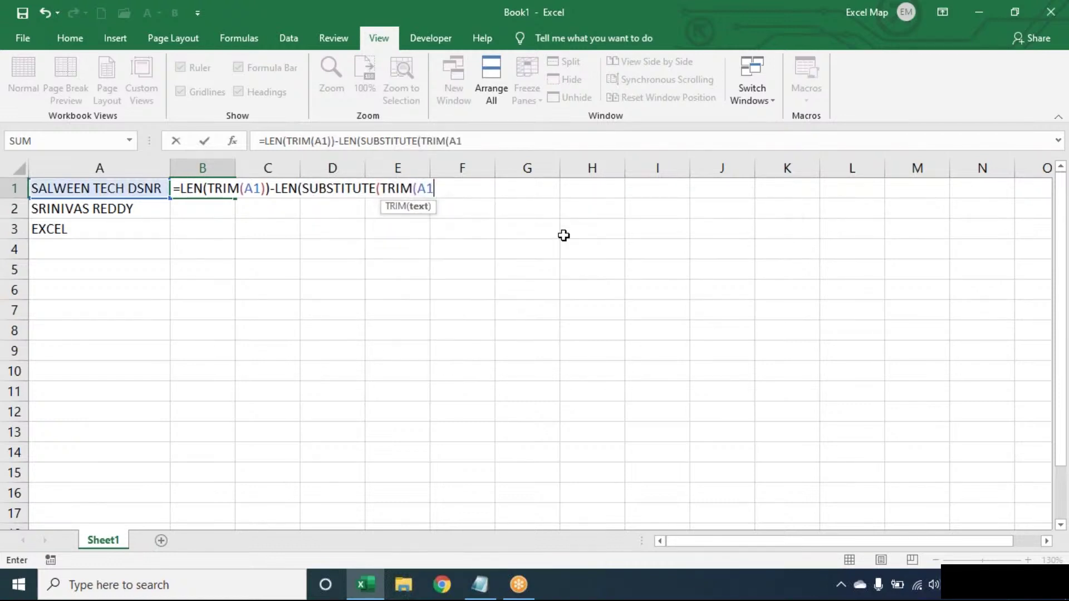
text()," ",)
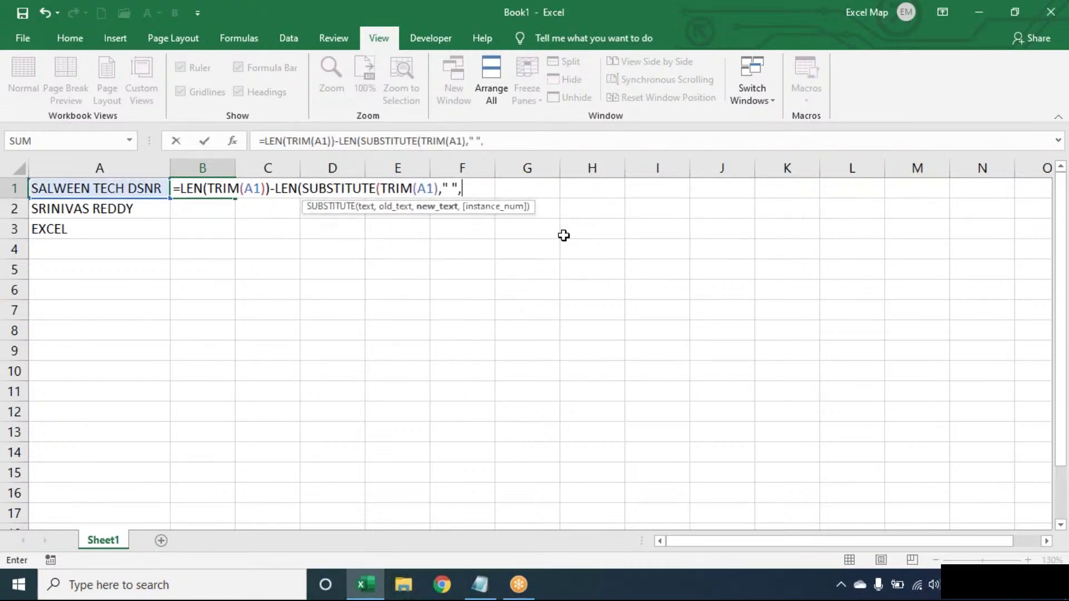
text(""))+)
text(2)
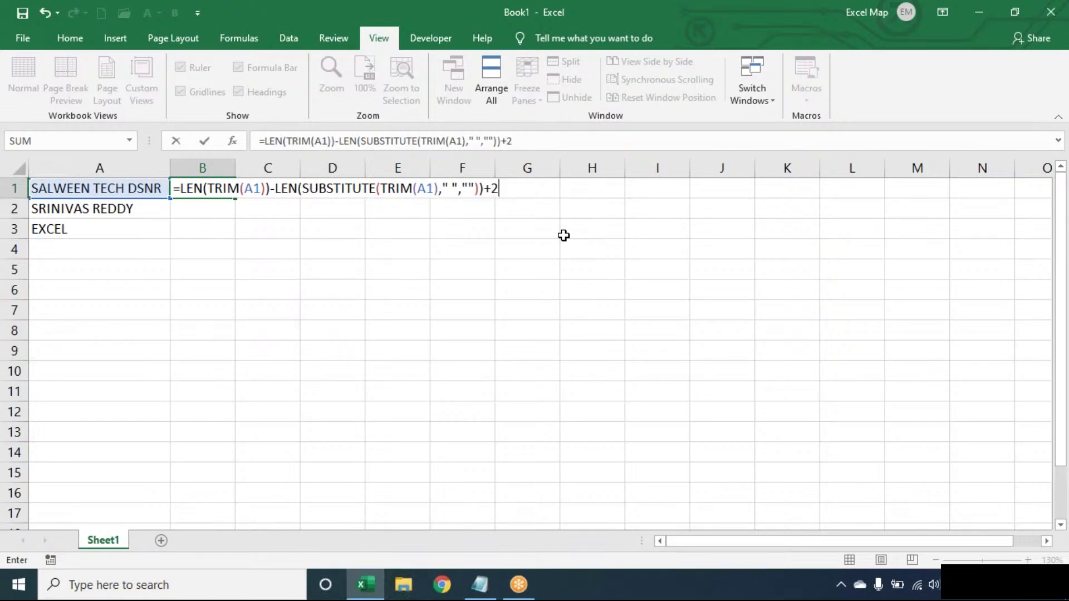
key(BackSpace)
text(1)
key(Return)
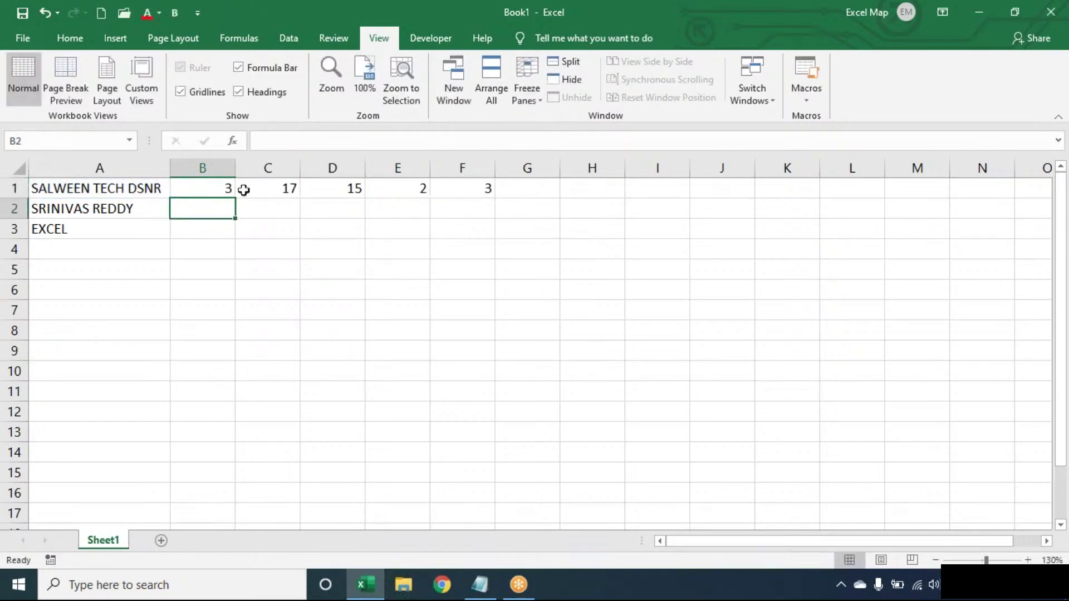
click(218, 189)
double_click(232, 199)
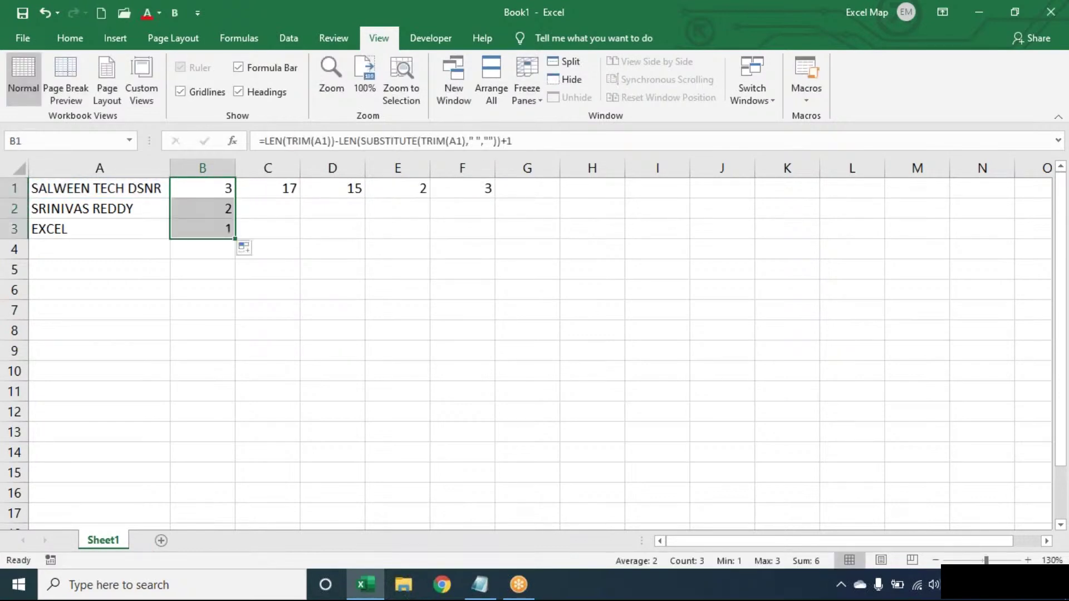
click(224, 189)
double_click(228, 188)
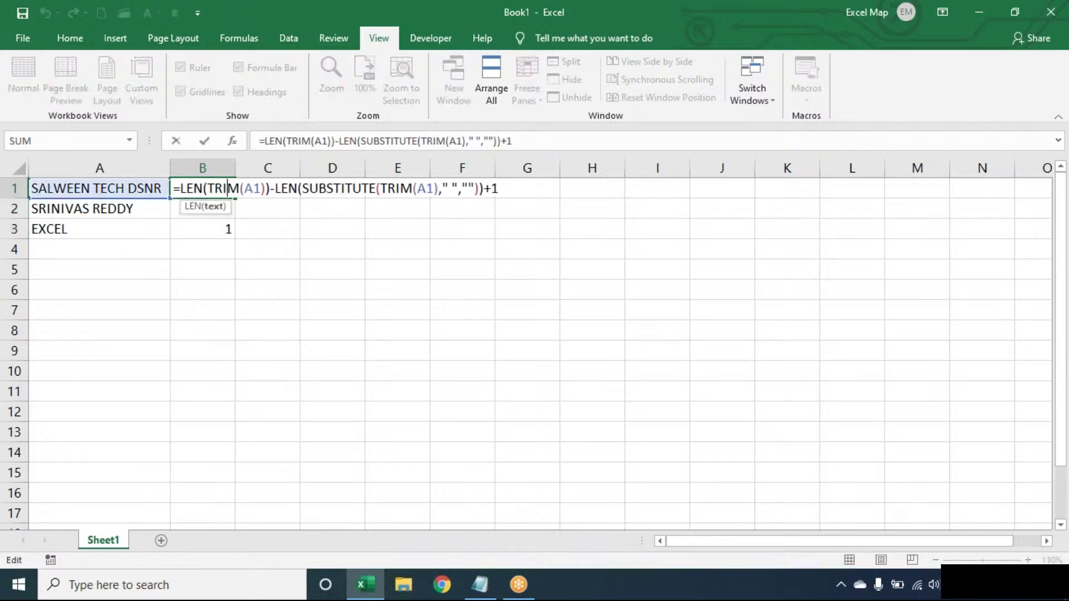
double_click(354, 188)
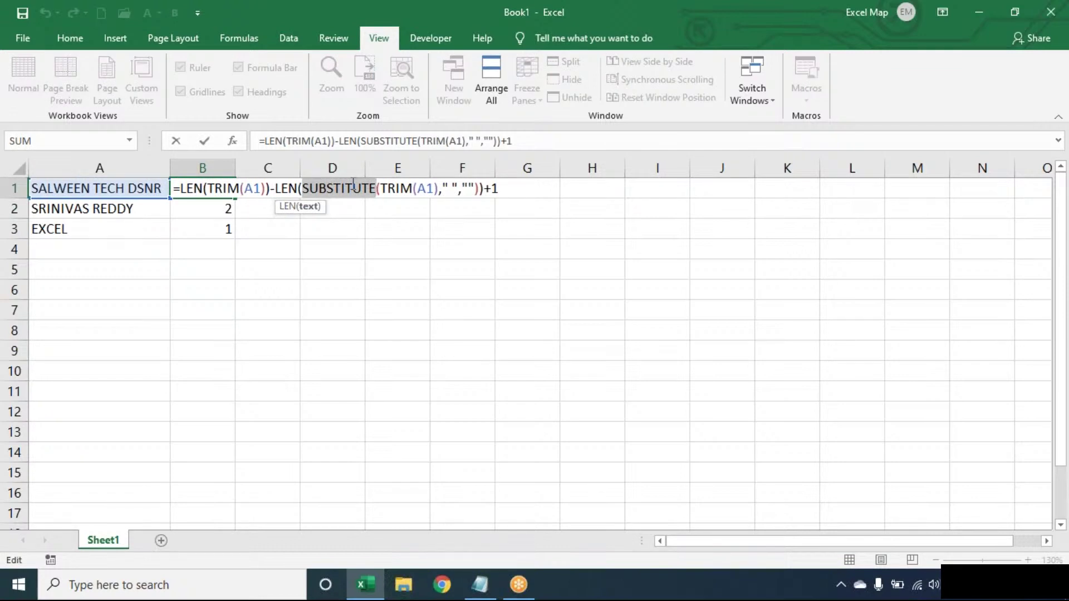
key(Return)
click(226, 228)
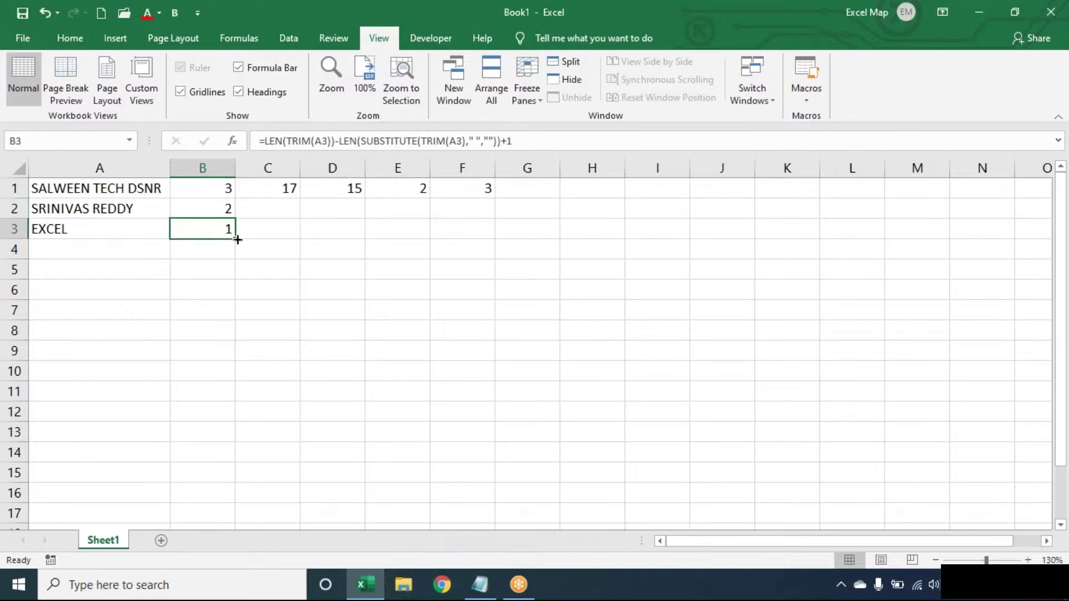
drag(233, 247, 234, 257)
click(363, 232)
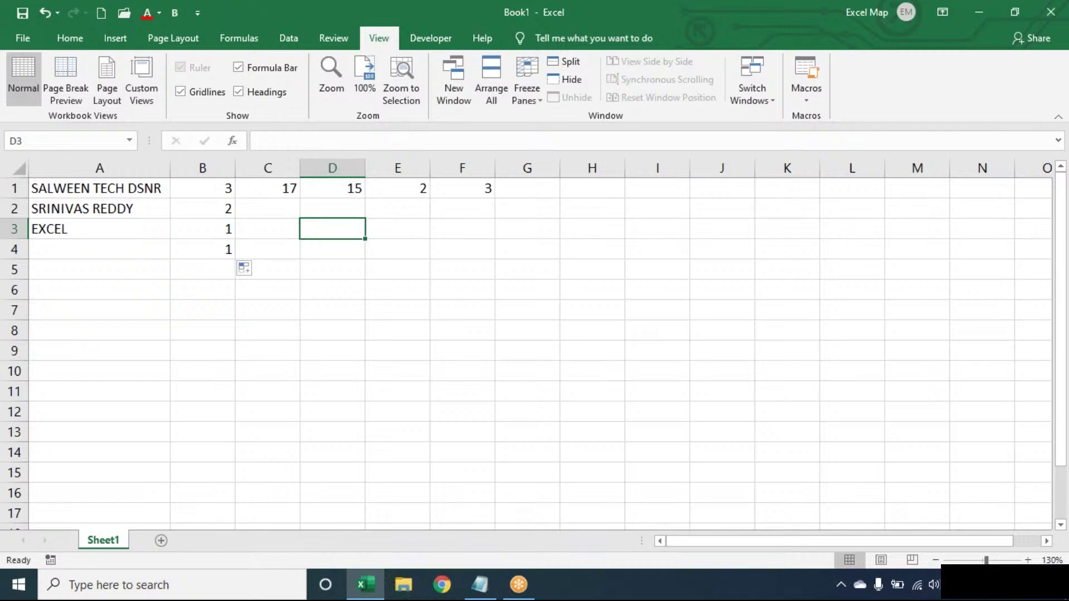
key(Left)
key(Left)
key(Left)
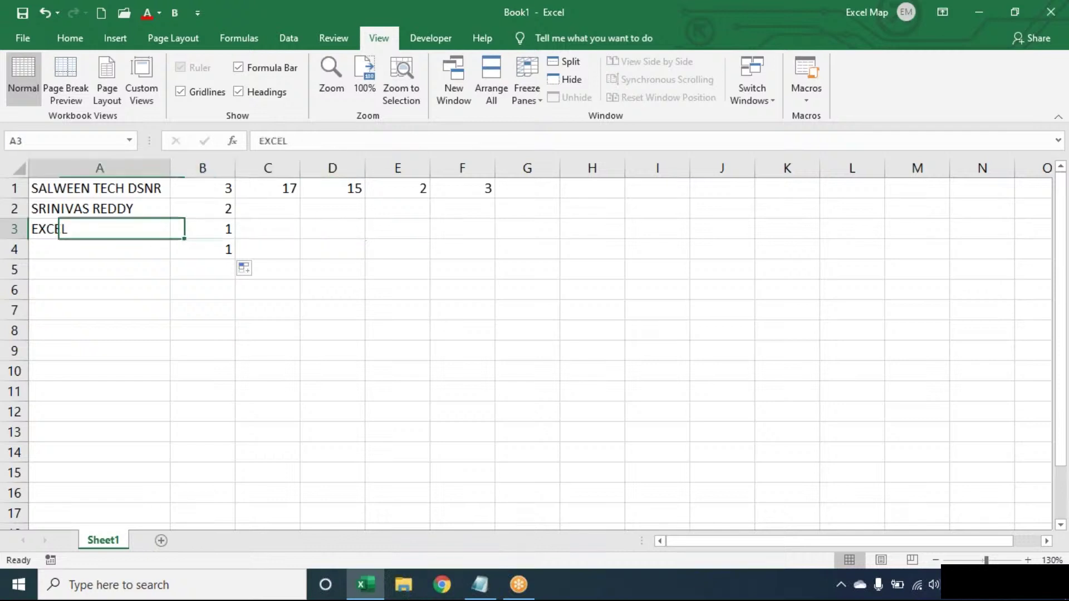
key(Down)
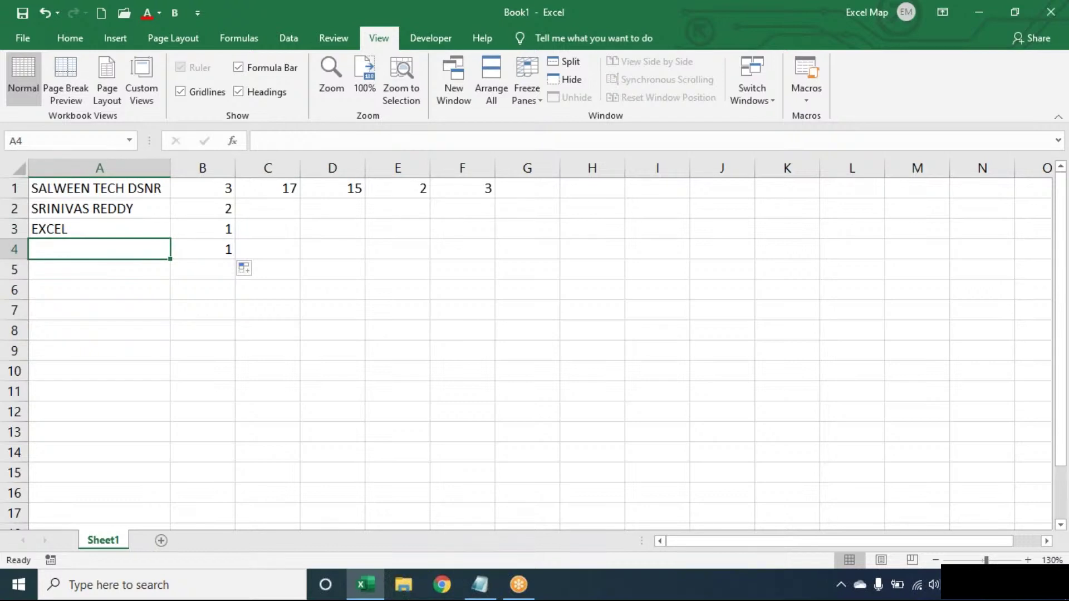
key(Right)
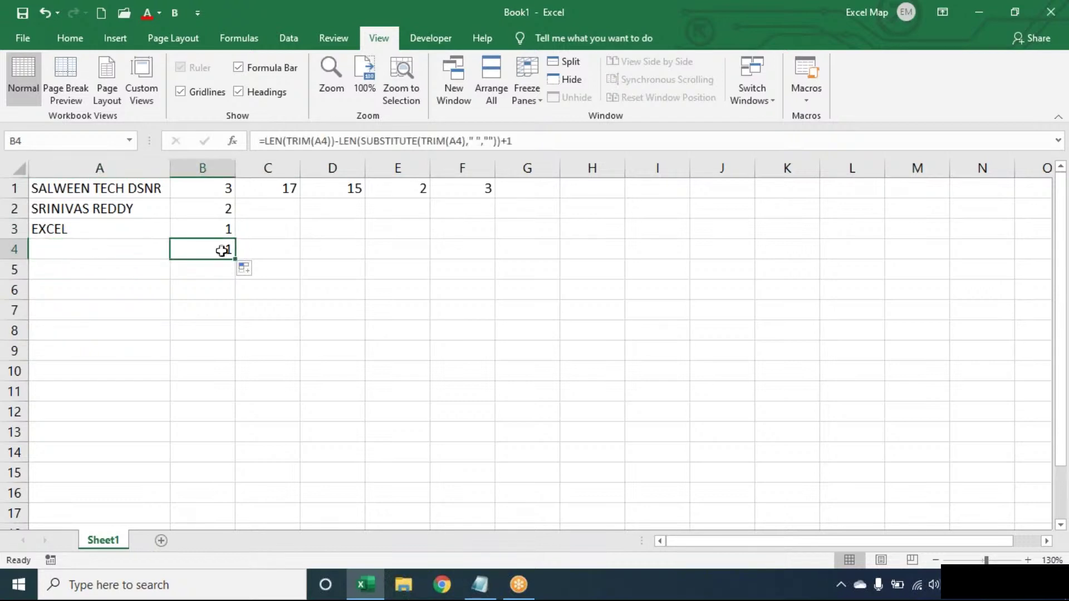
double_click(223, 248)
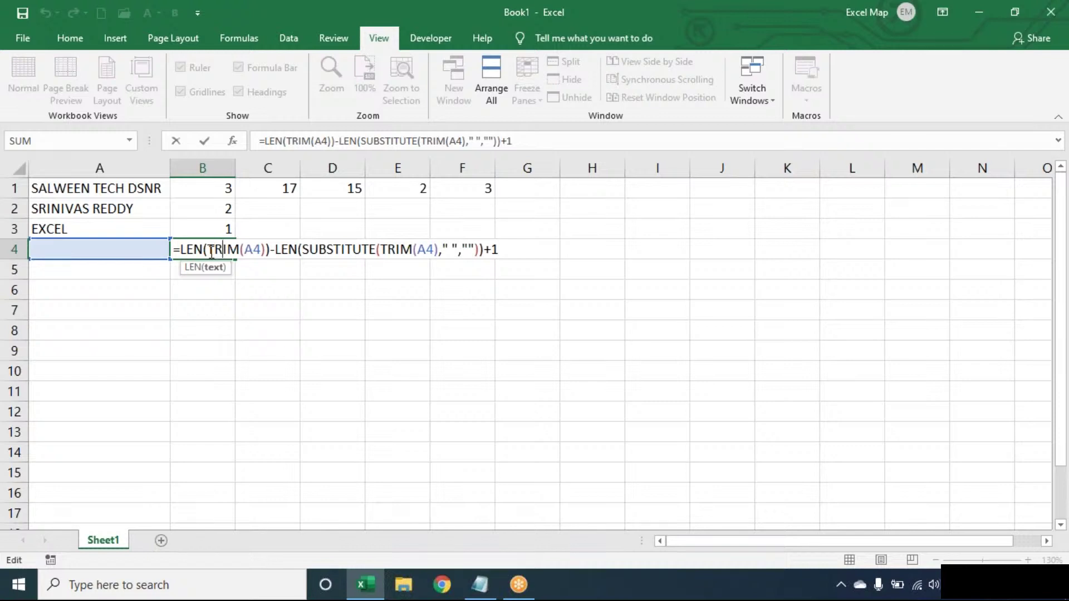
click(346, 249)
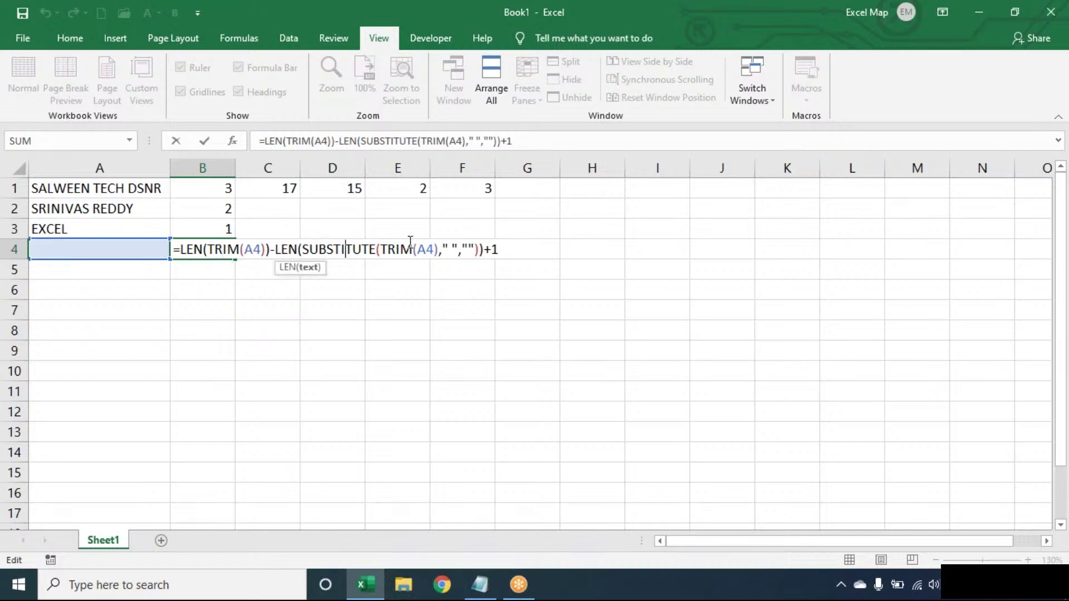
click(515, 248)
key(Return)
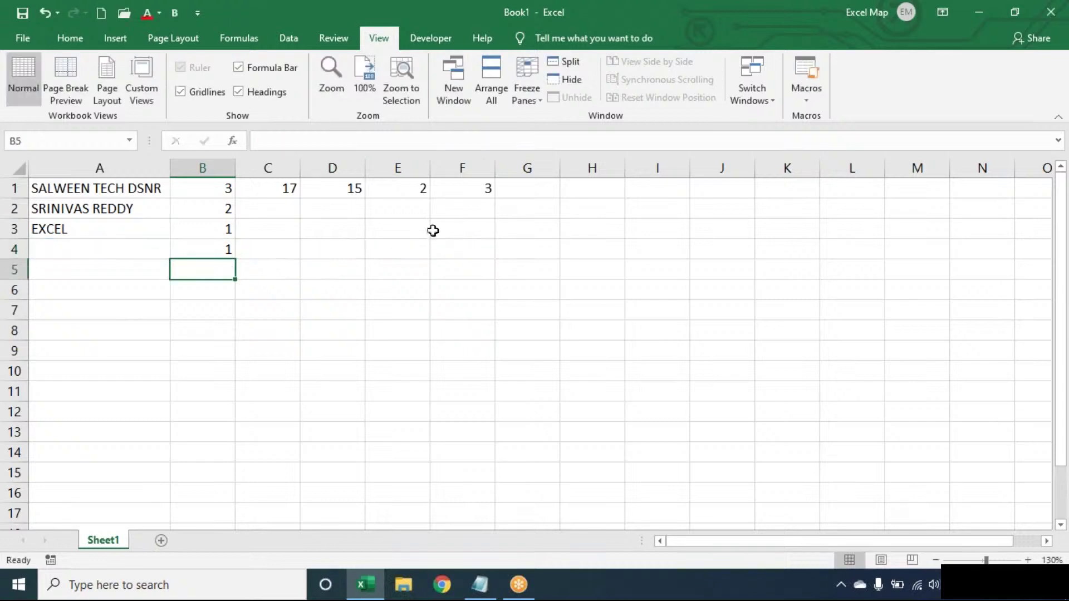
Step: Wrap B1's formula in IF(LEN(TRIM(A1))>0, …, 0) so blank text gives 0
double_click(226, 184)
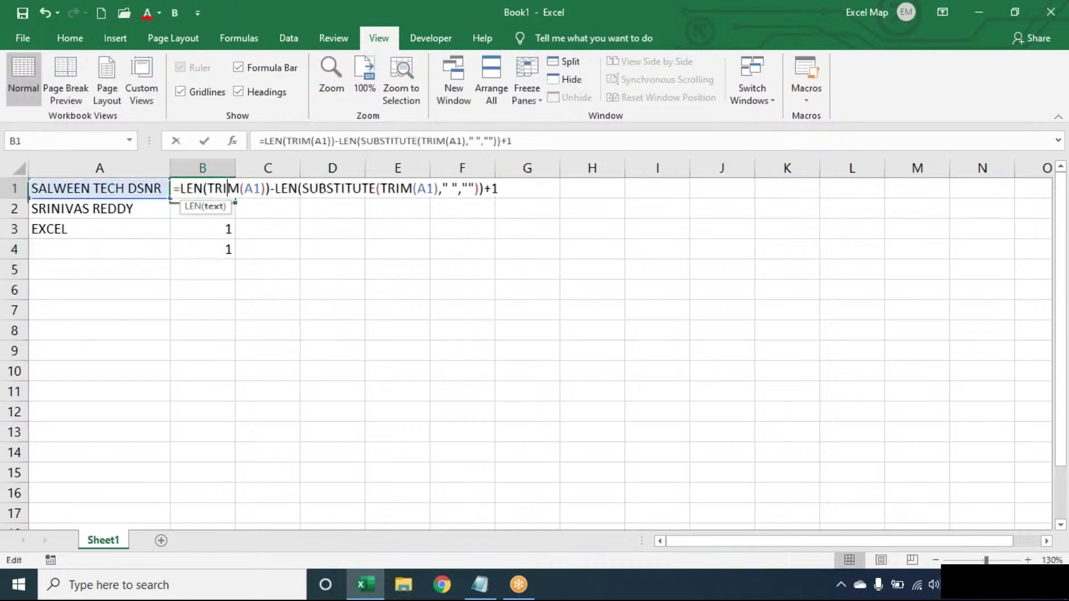
click(180, 188)
text(LEN(TR)
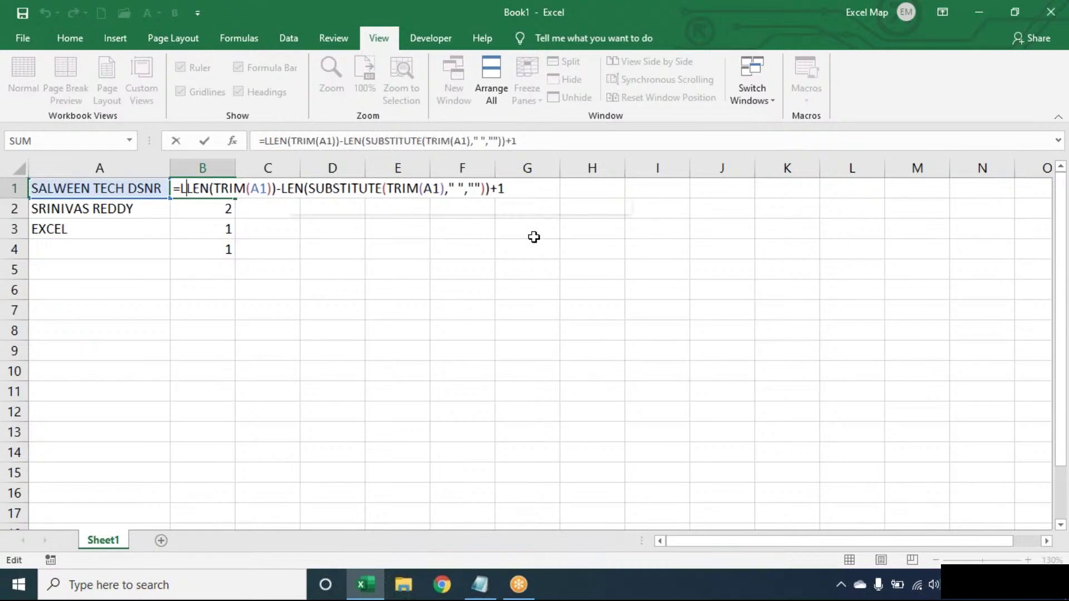
text(IM(A1)
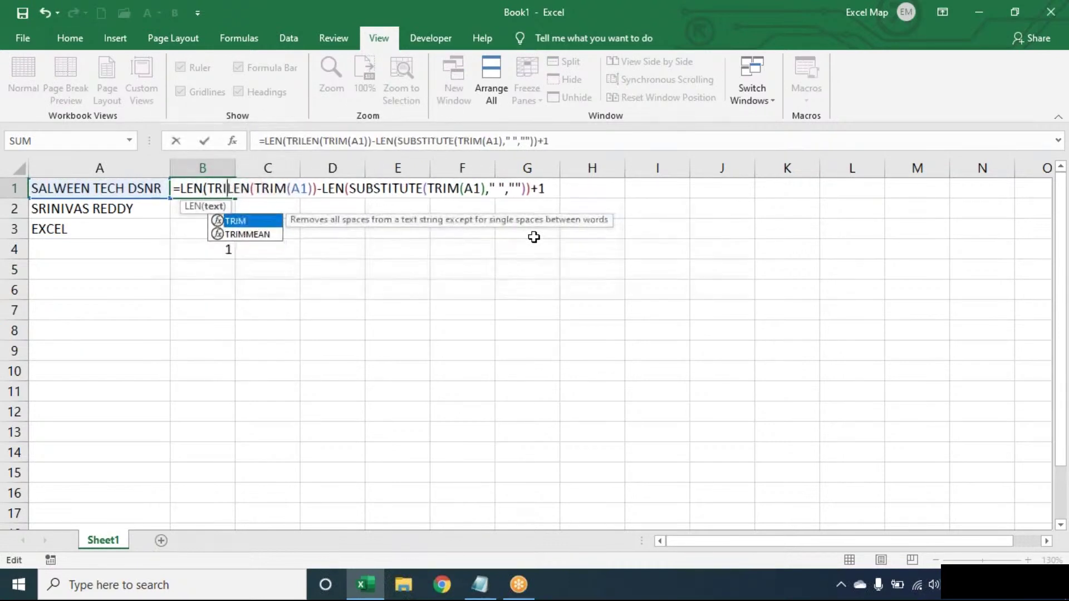
text())>0,)
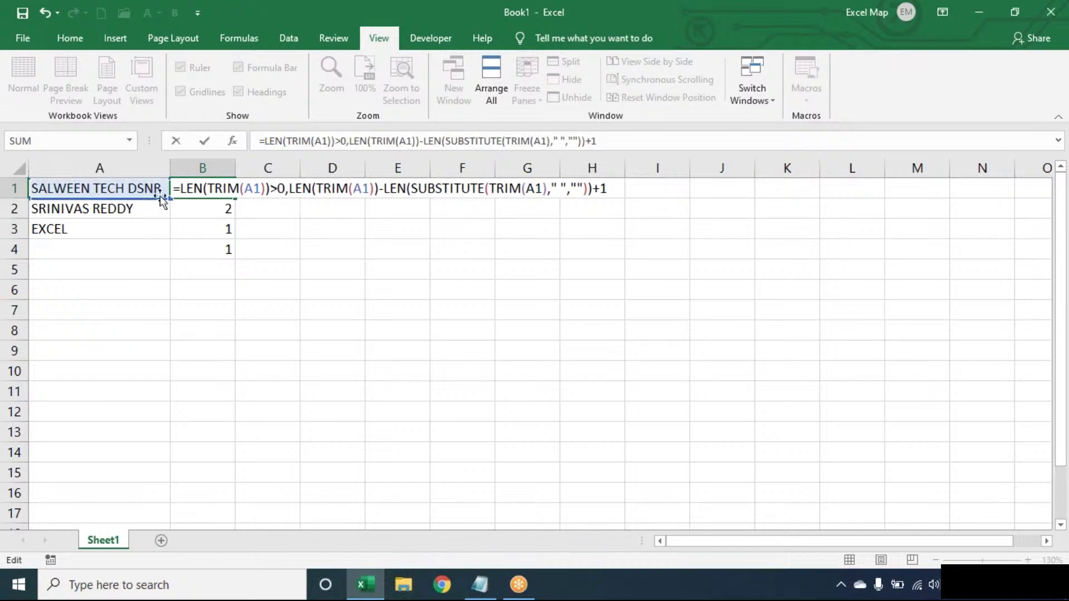
click(181, 188)
text(IF()
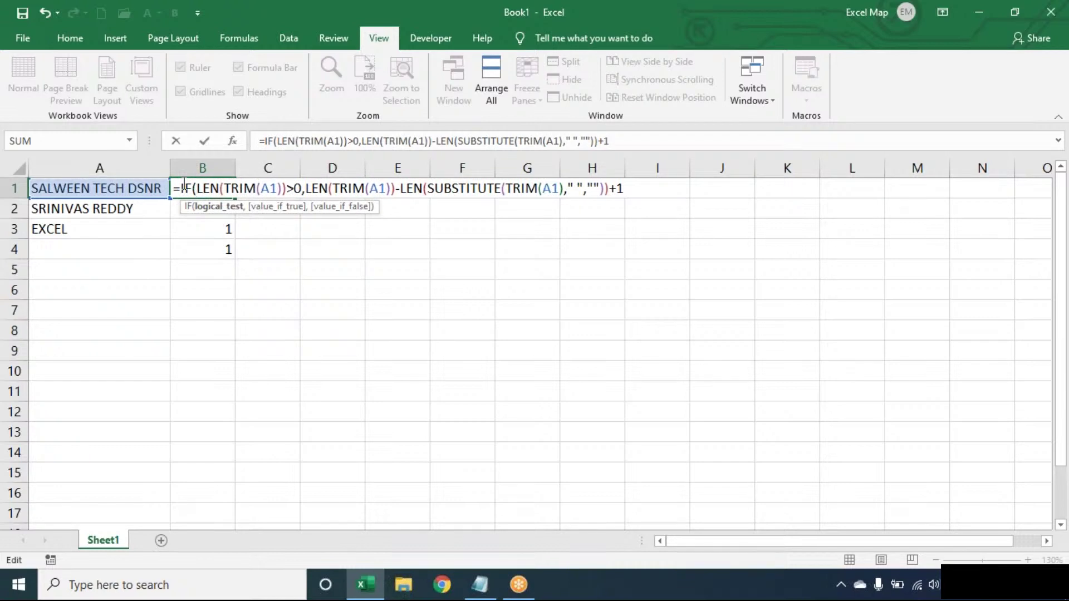
click(634, 186)
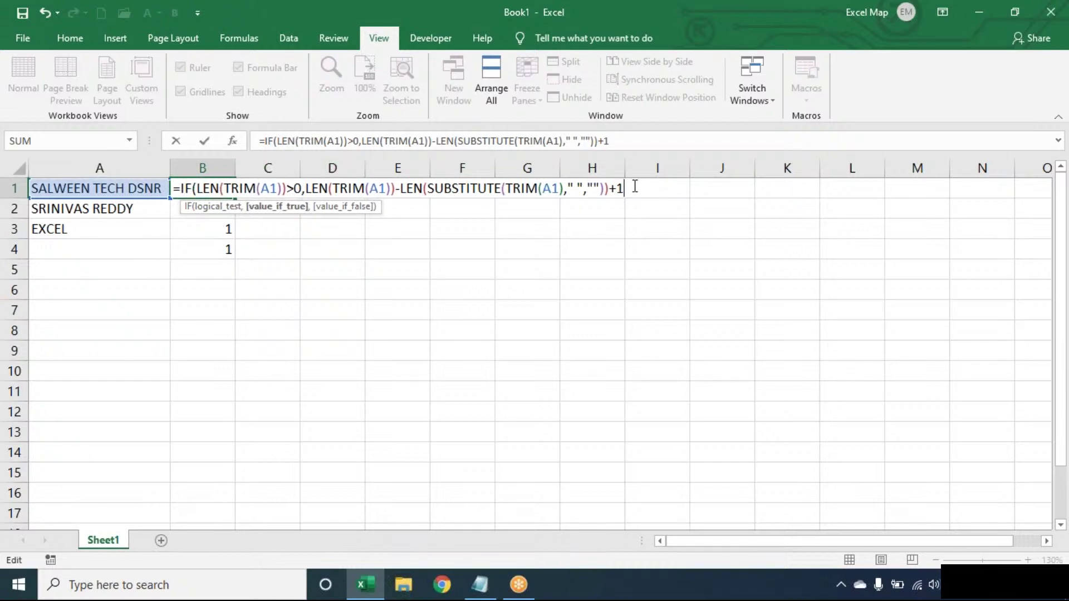
text(,0))
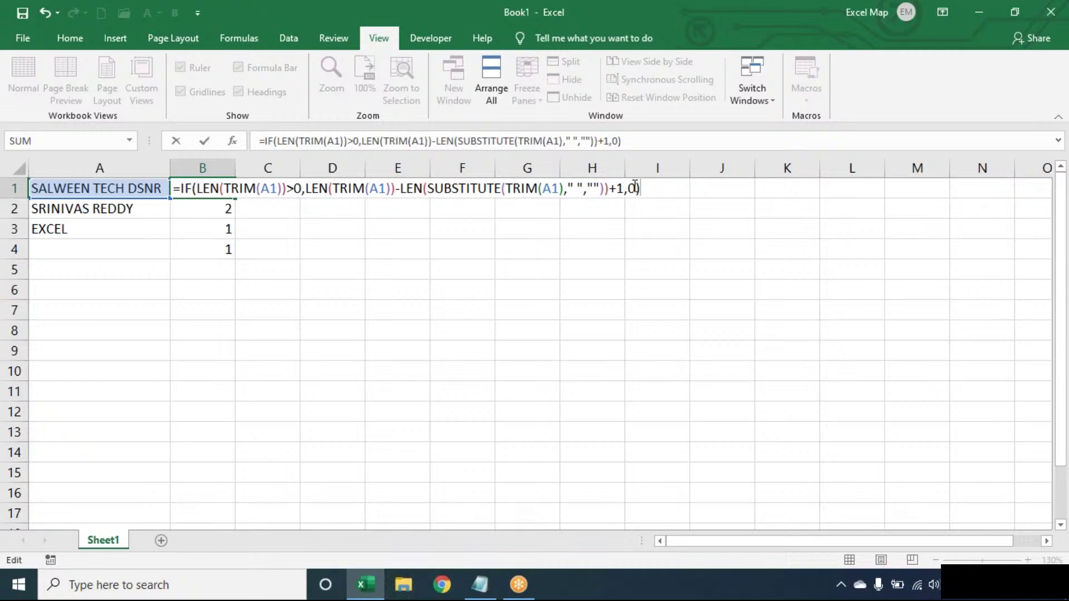
key(Return)
Step: Fill B1's formula down to B4 and confirm the empty A4 yields 0
click(228, 188)
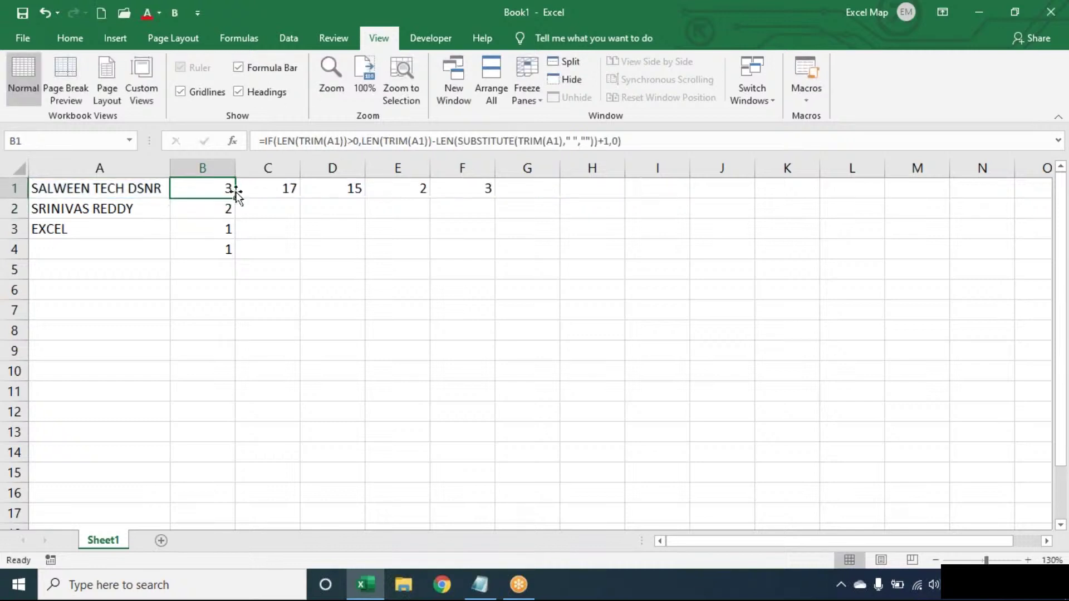
double_click(236, 194)
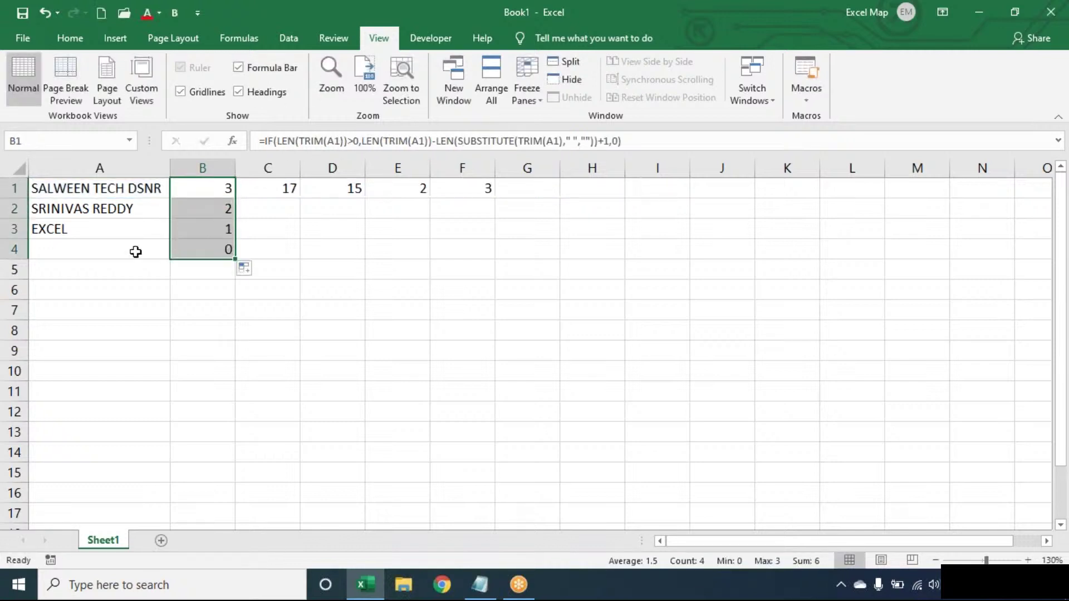
double_click(159, 250)
click(215, 250)
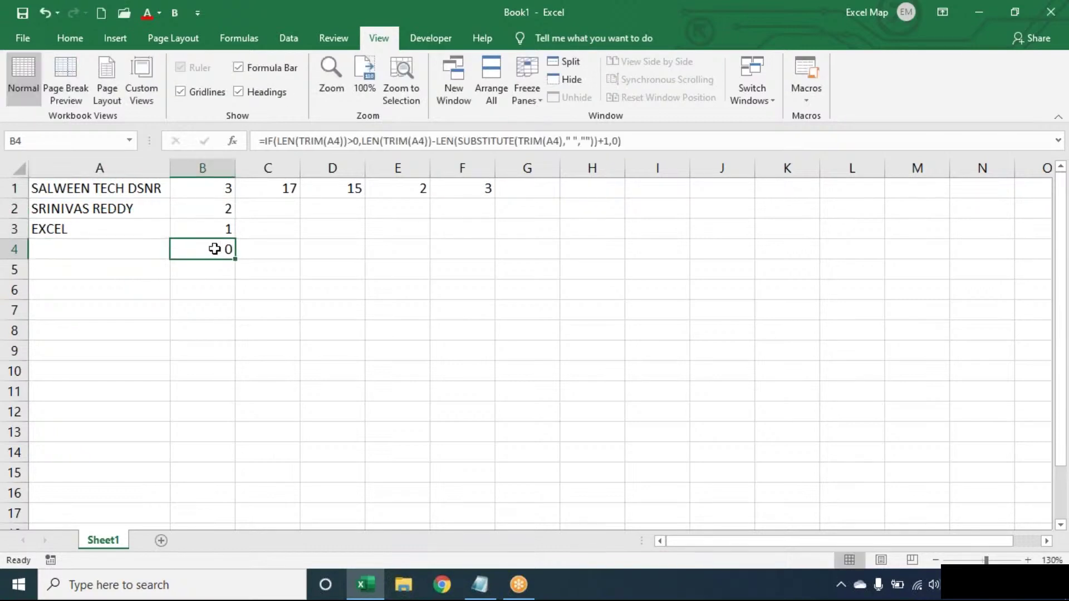
Step: Highlight the TRIM and SUBSTITUTE parts of B1's IF formula in edit mode
double_click(209, 188)
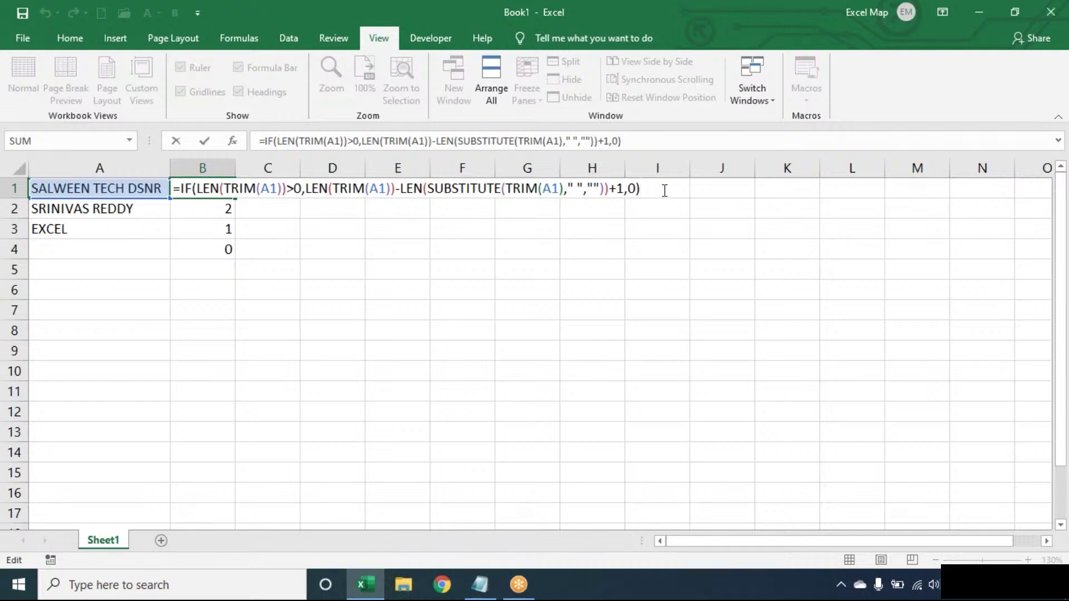
click(349, 188)
double_click(348, 188)
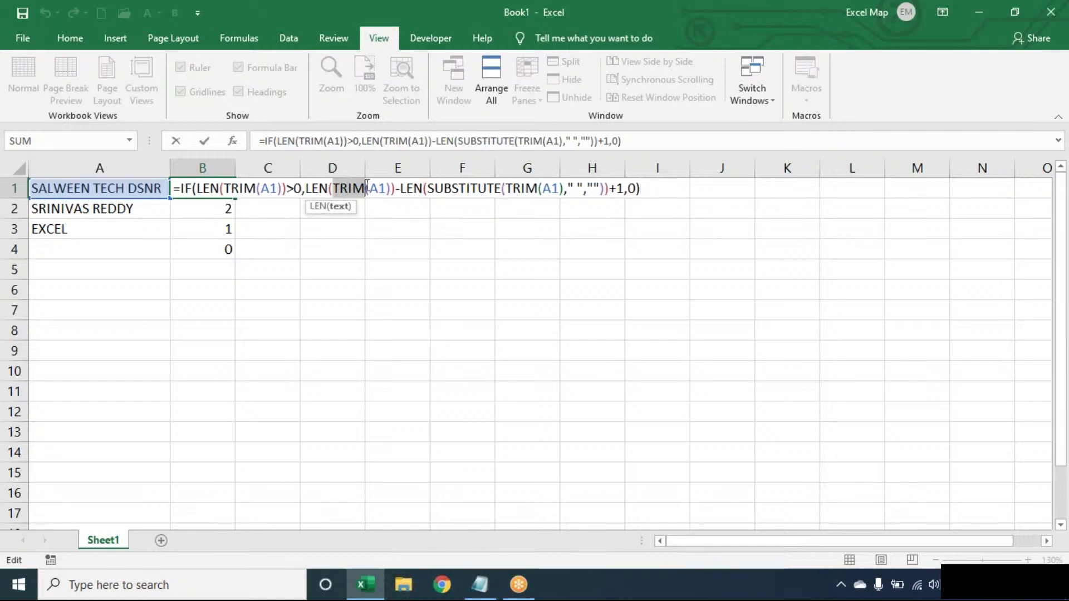
double_click(449, 189)
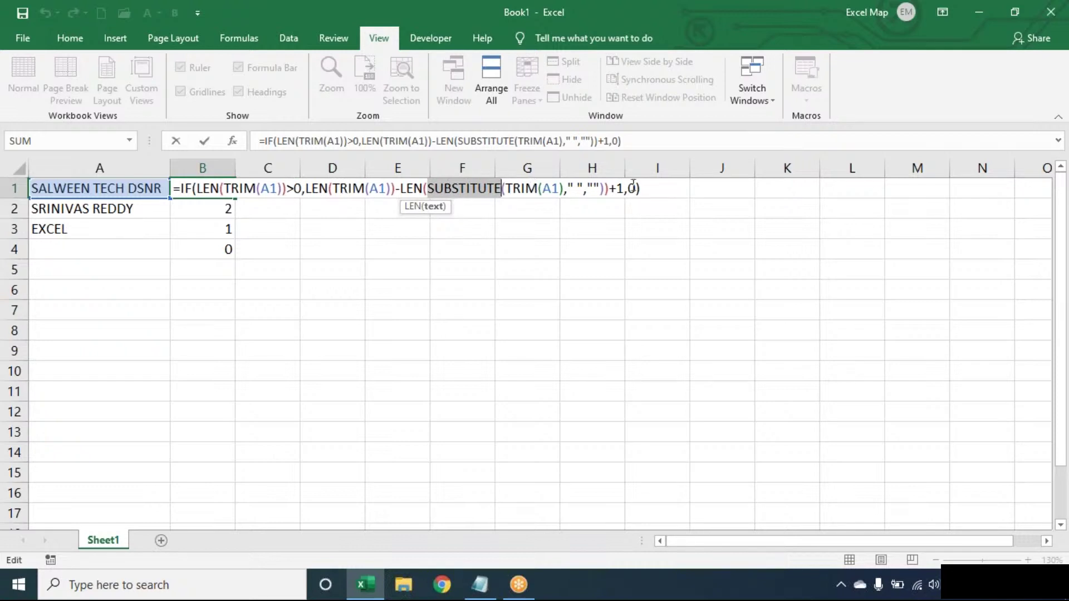
click(655, 187)
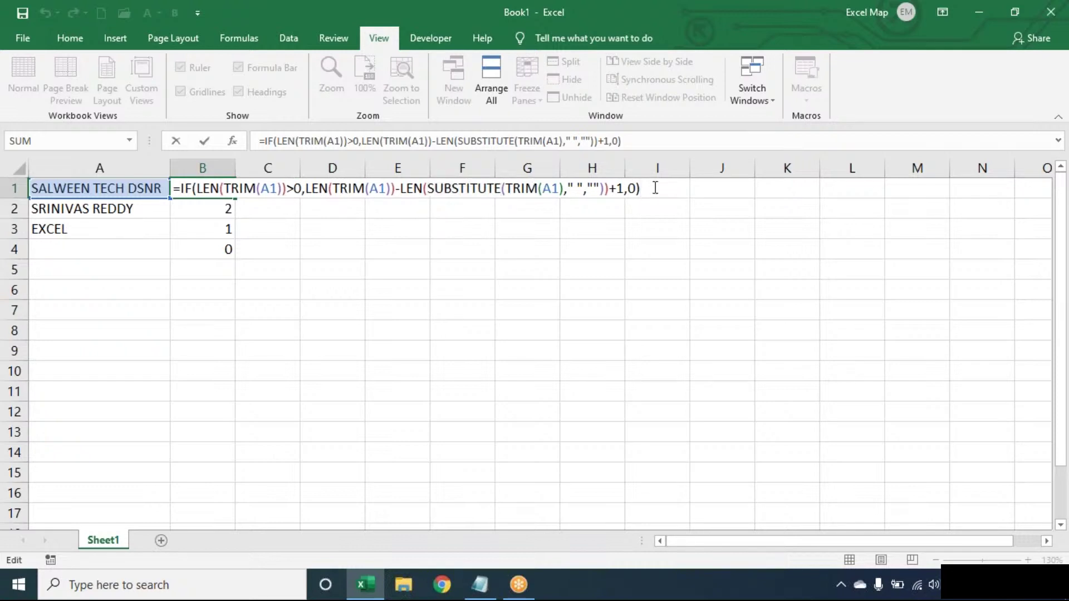
click(471, 594)
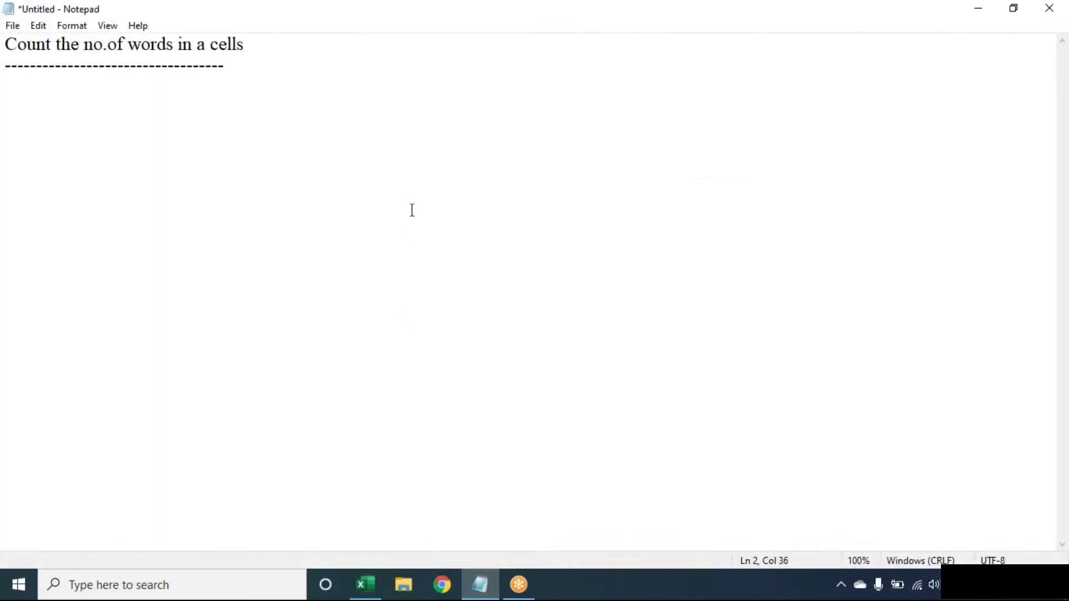
Step: Delete the trailing 's' so the heading reads 'Count the no.of words in a cell', then minimize Notepad
click(355, 42)
key(BackSpace)
click(480, 584)
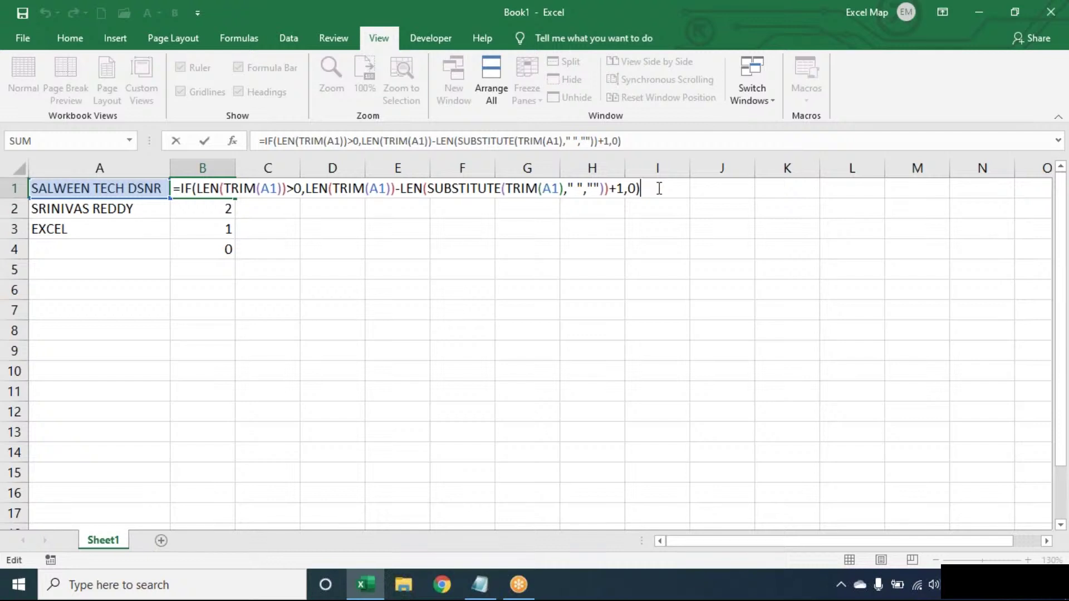
Step: Select B1:F4 with Ctrl+Shift+End and delete every formula, keeping A1:A3
key(Return)
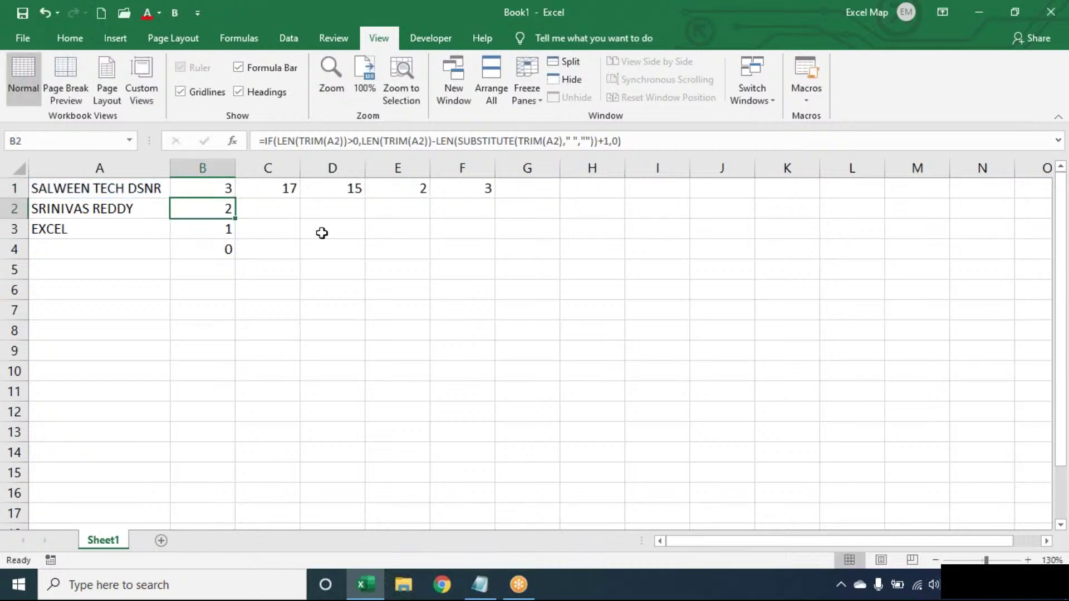
click(221, 193)
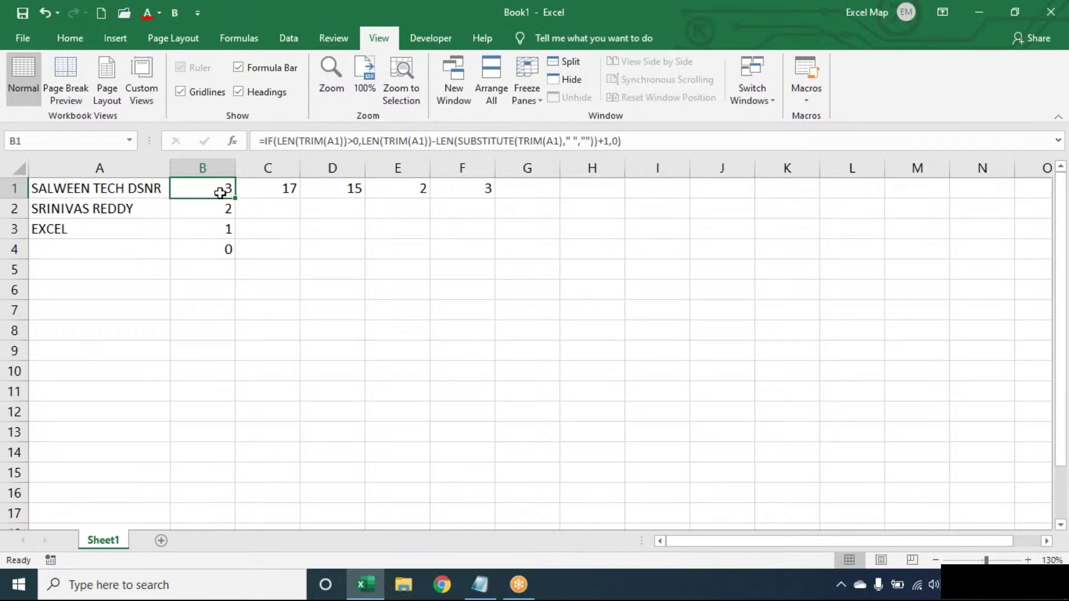
key(ctrl+shift+End)
key(Delete)
click(218, 193)
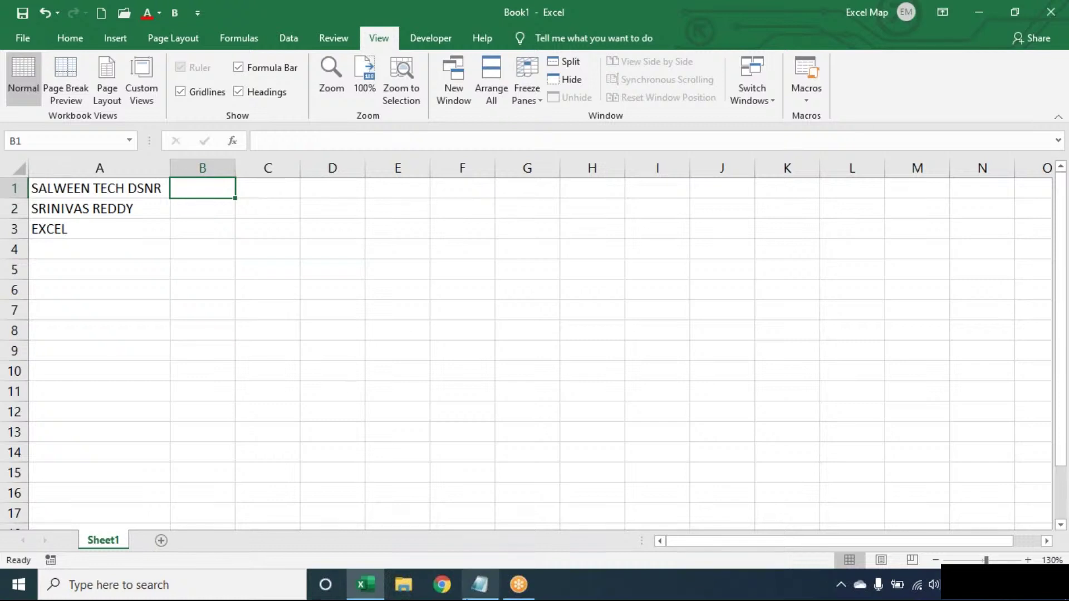
Step: Add an 'Extract Last Word:' heading below the divider in the Notepad notes
click(466, 595)
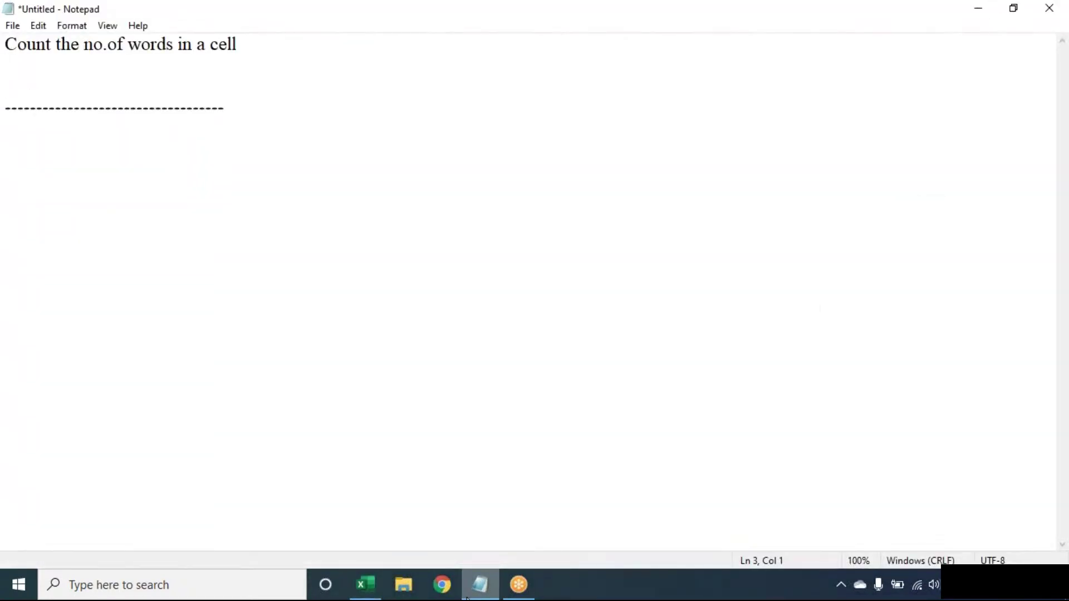
key(BackSpace)
key(Down)
key(Return)
key(Return)
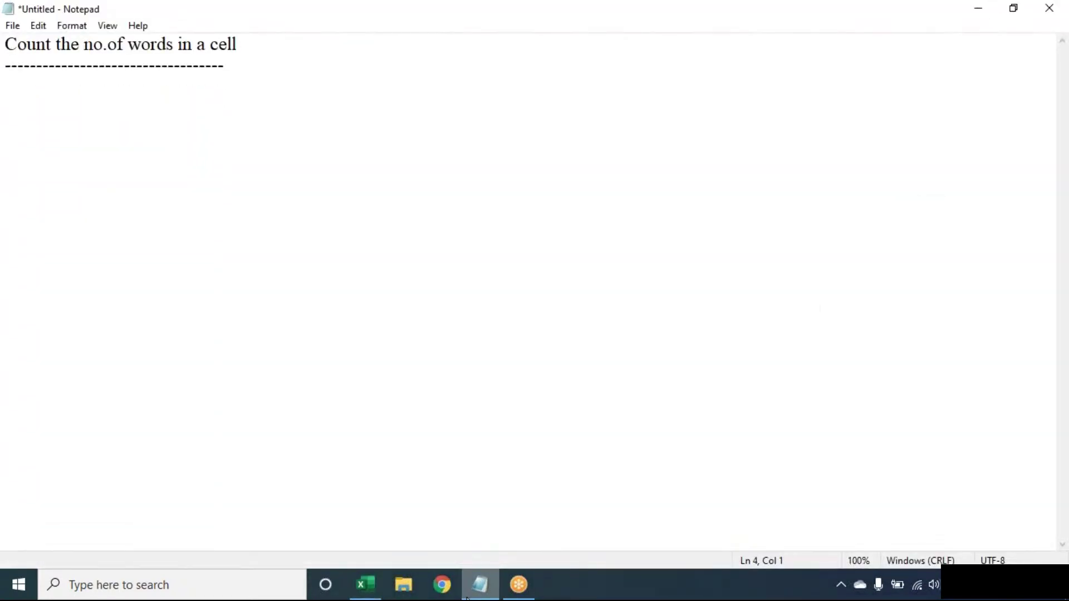
text(Extract L)
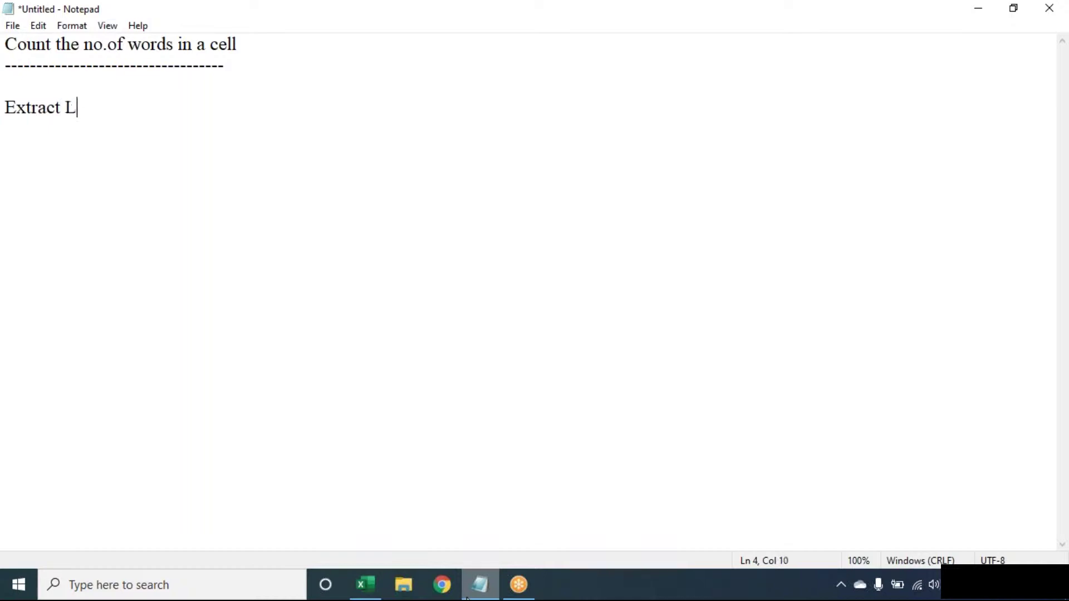
text(ast Word)
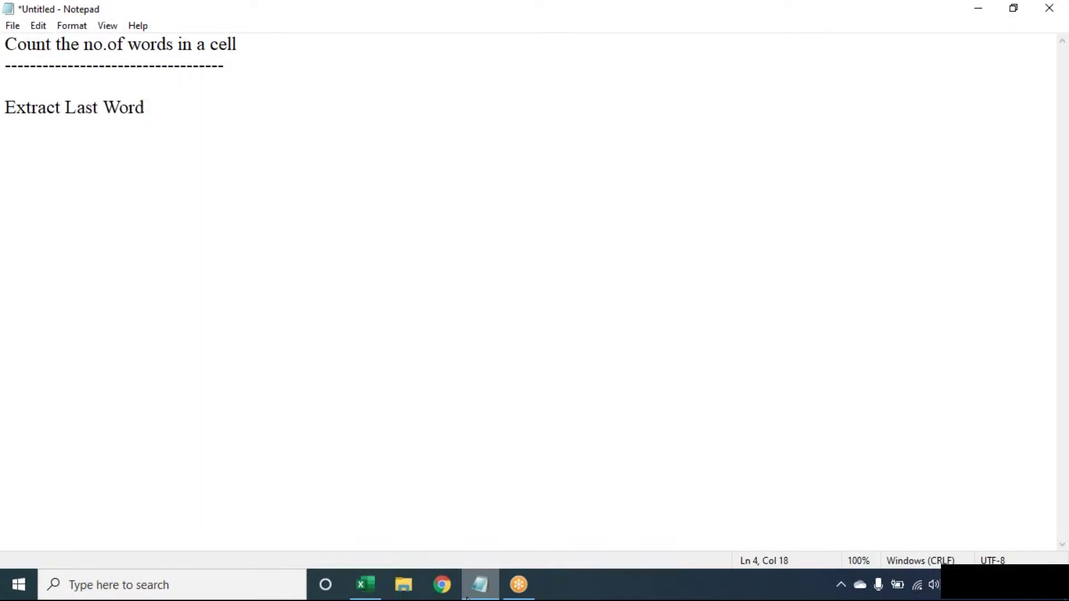
text(:)
key(Return)
Step: Add a fresh blank line in the notes and return to the Excel workbook
click(747, 27)
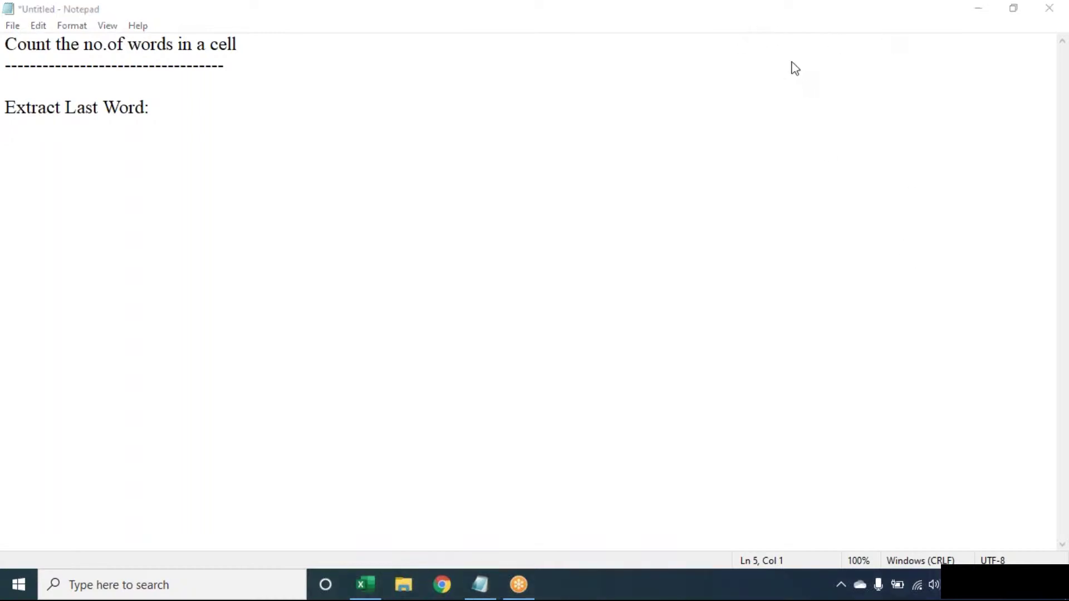
click(724, 161)
key(Return)
key(Return)
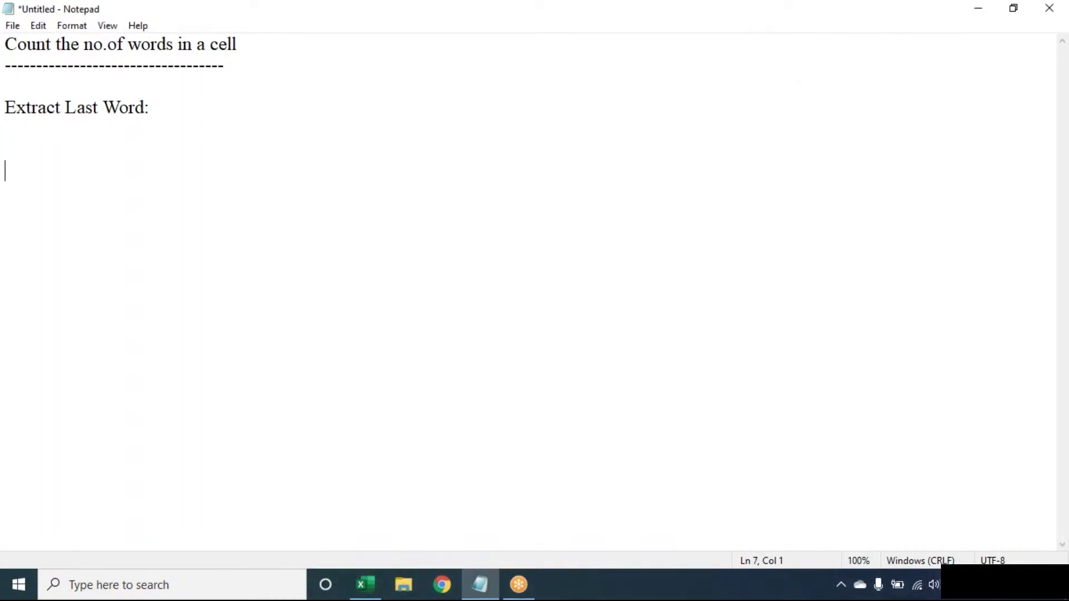
key(alt+Tab)
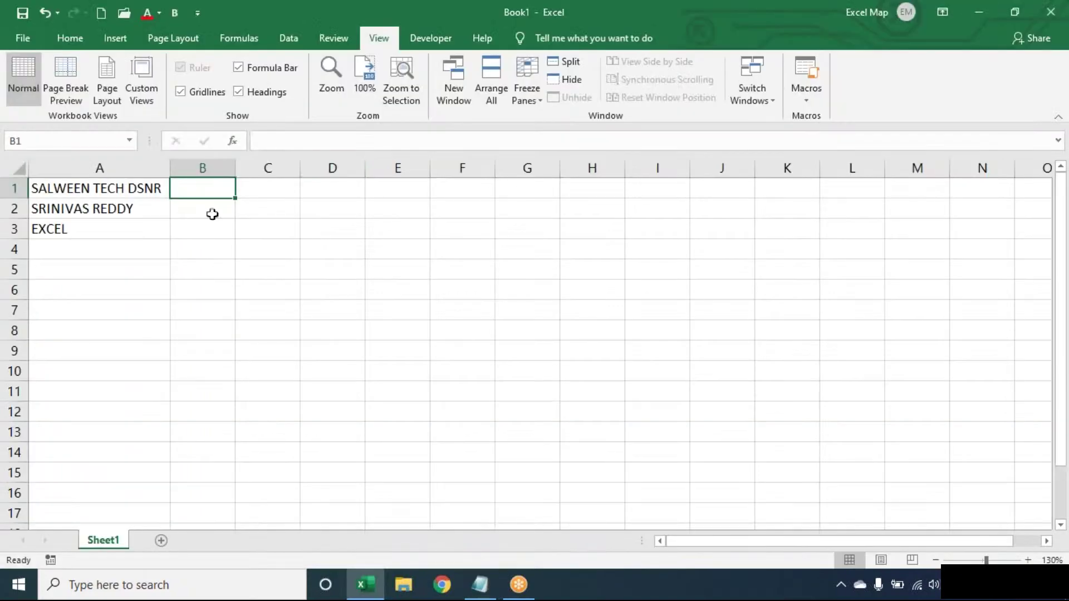
Step: Enter =SUBSTITUTE(A1," ",REPT(" ",100)) in B1 so each space becomes 100 spaces
text(=su)
key(Tab)
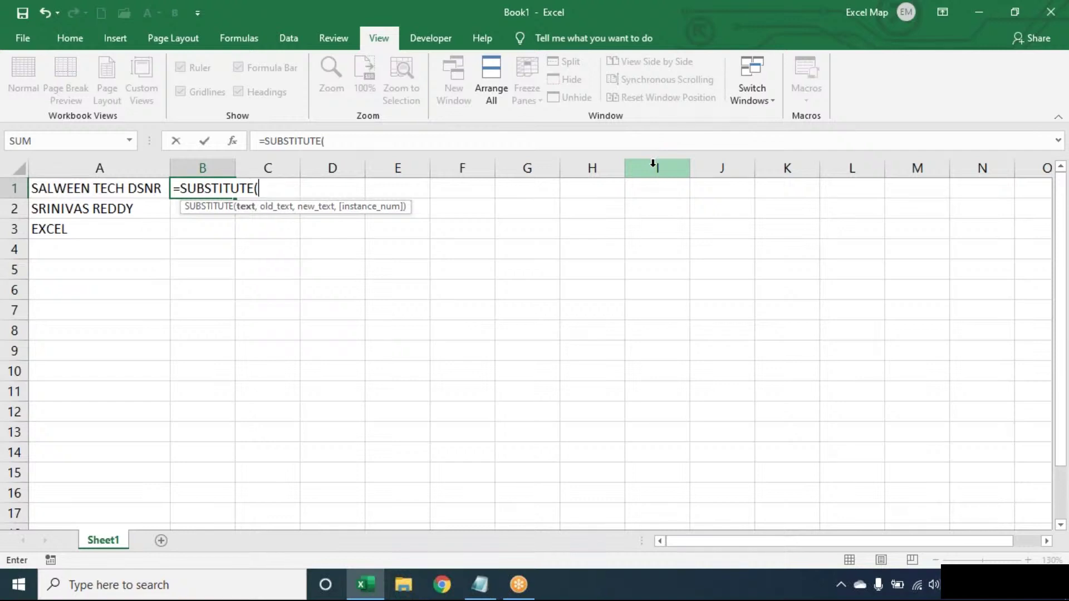
text(A1)
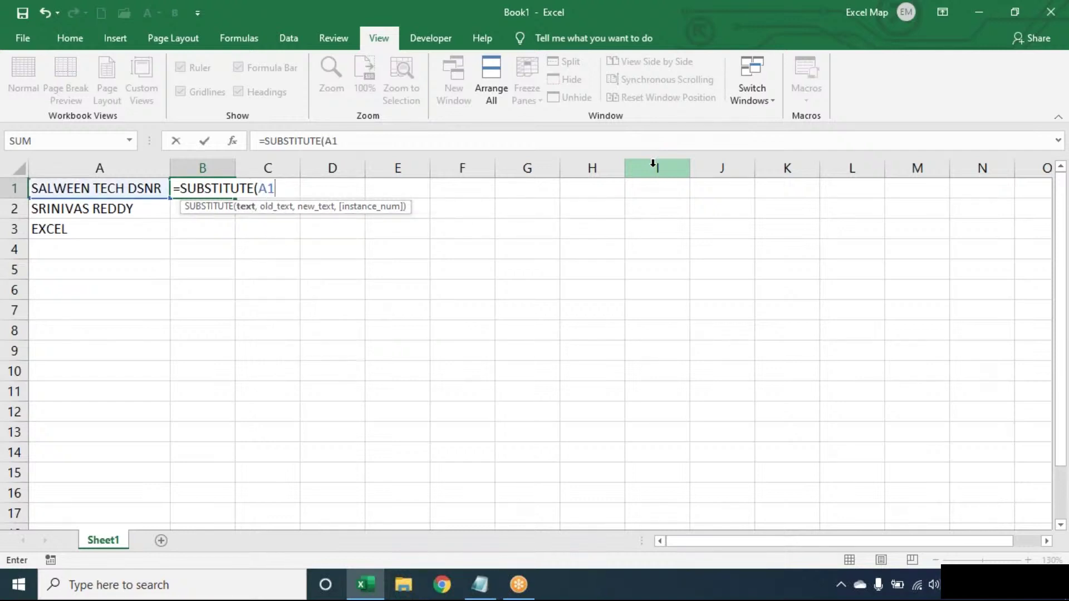
text(," ",)
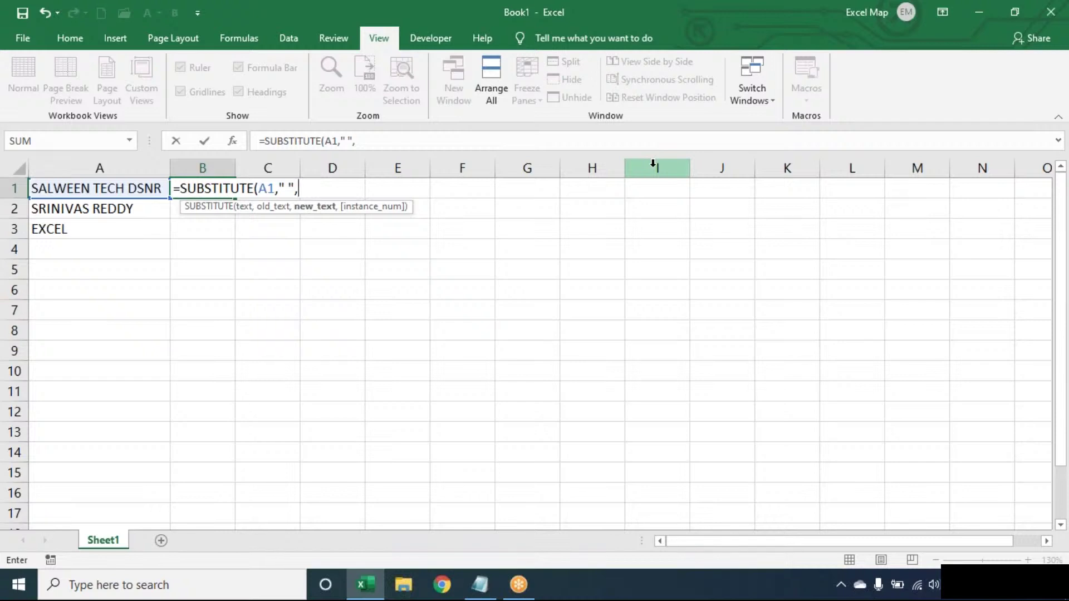
text(REPT()
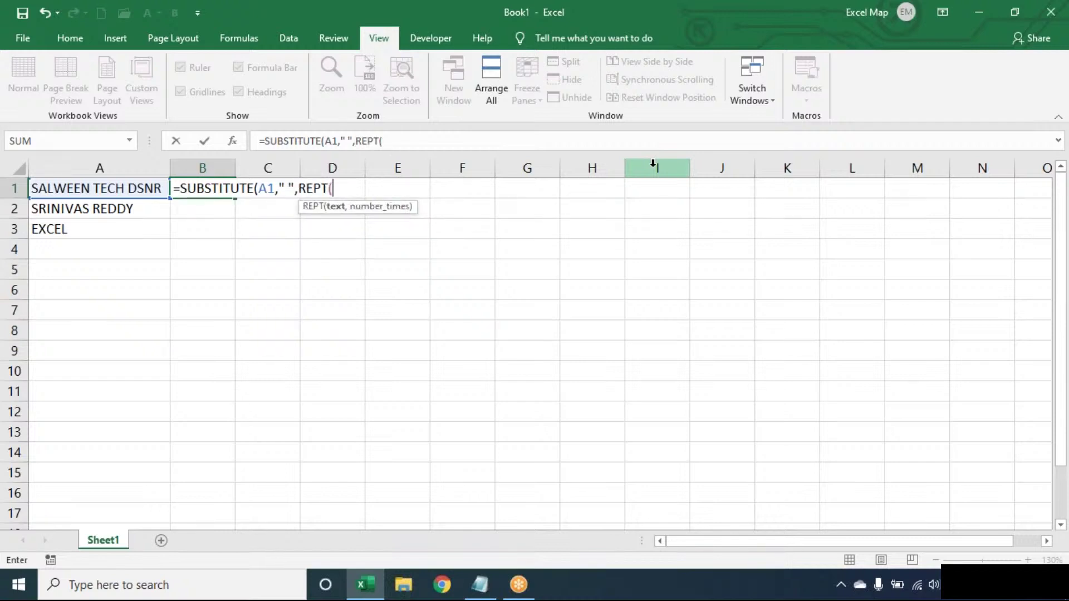
text(" ",100))
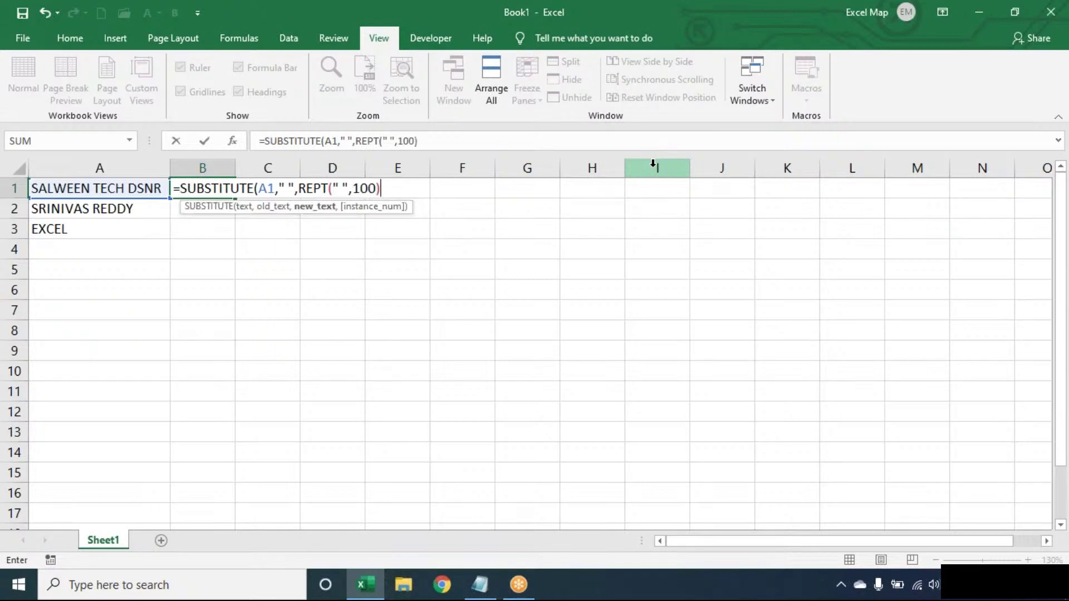
text())
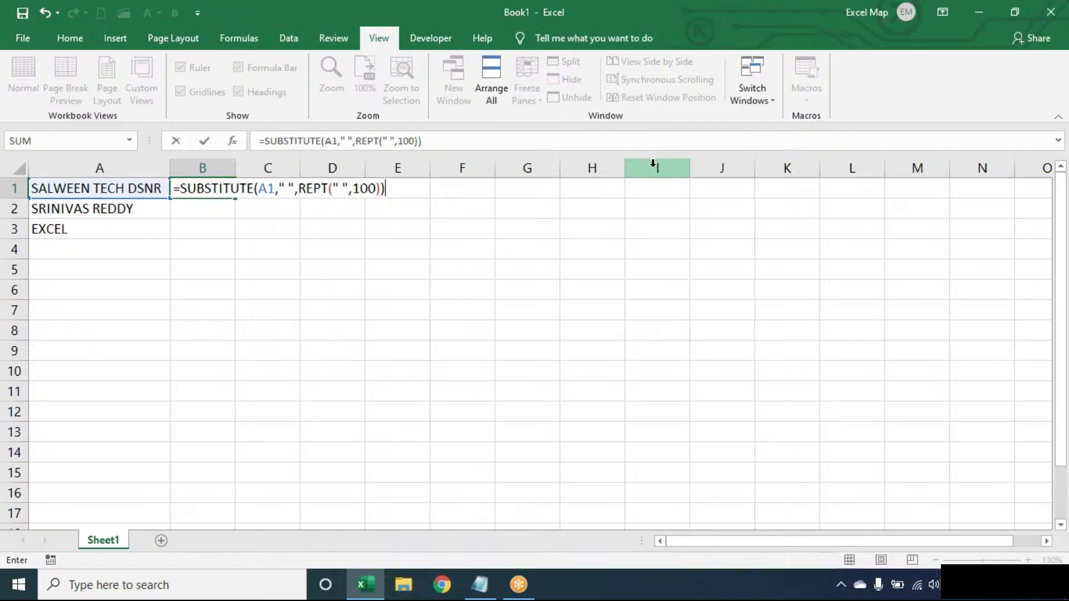
key(Return)
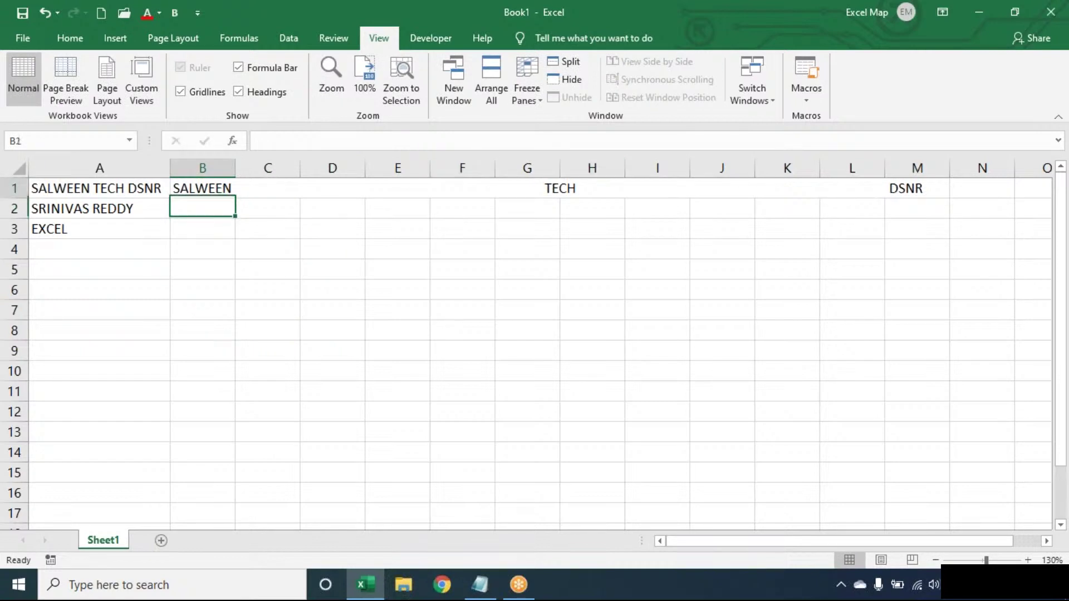
double_click(222, 190)
Step: Wrap B1's formula as =RIGHT(SUBSTITUTE(A1," ",REPT(" ",100)),100) so only padded DSNR remains
click(415, 188)
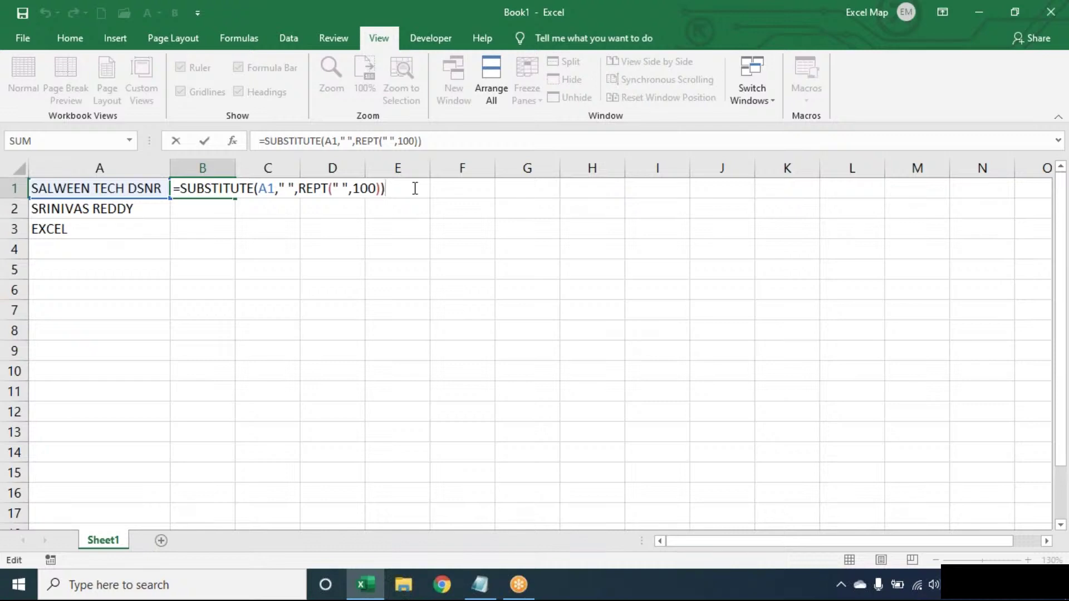
click(187, 187)
key(Left)
text(RIGHT()
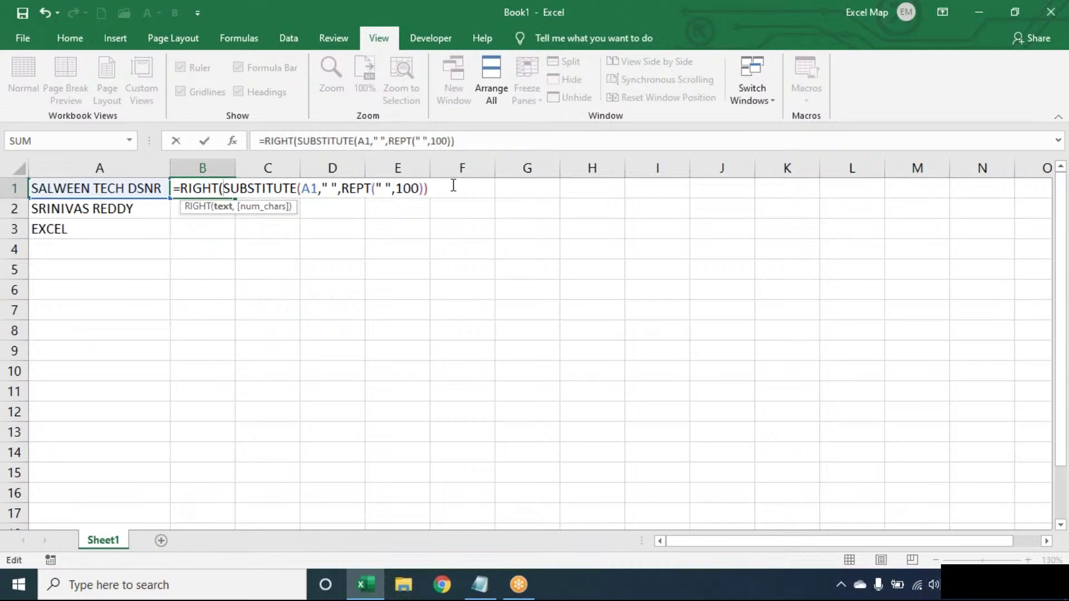
click(453, 186)
text(,100))
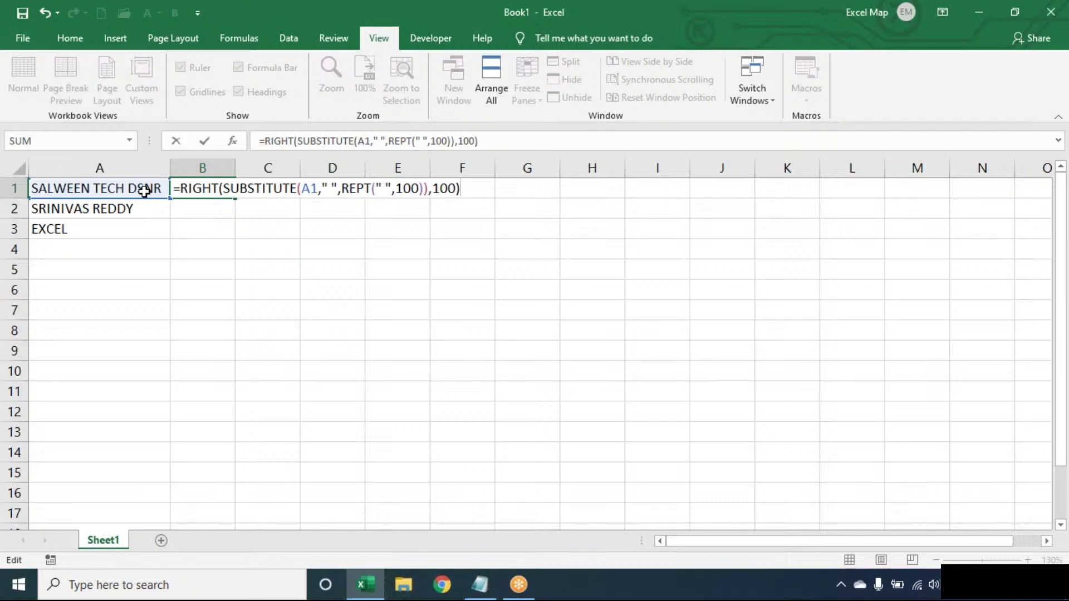
key(Return)
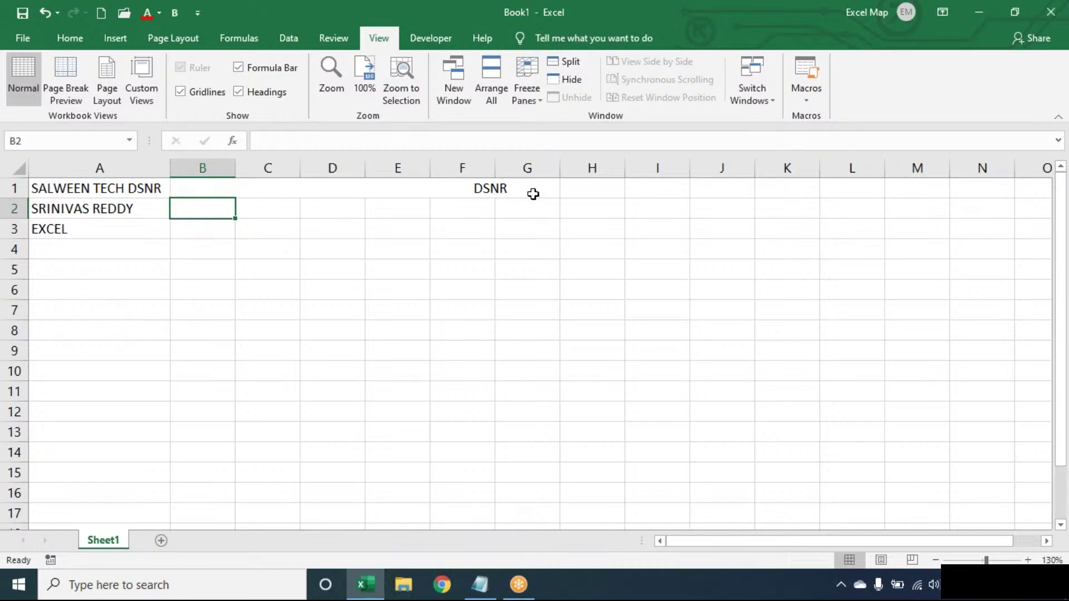
key(Up)
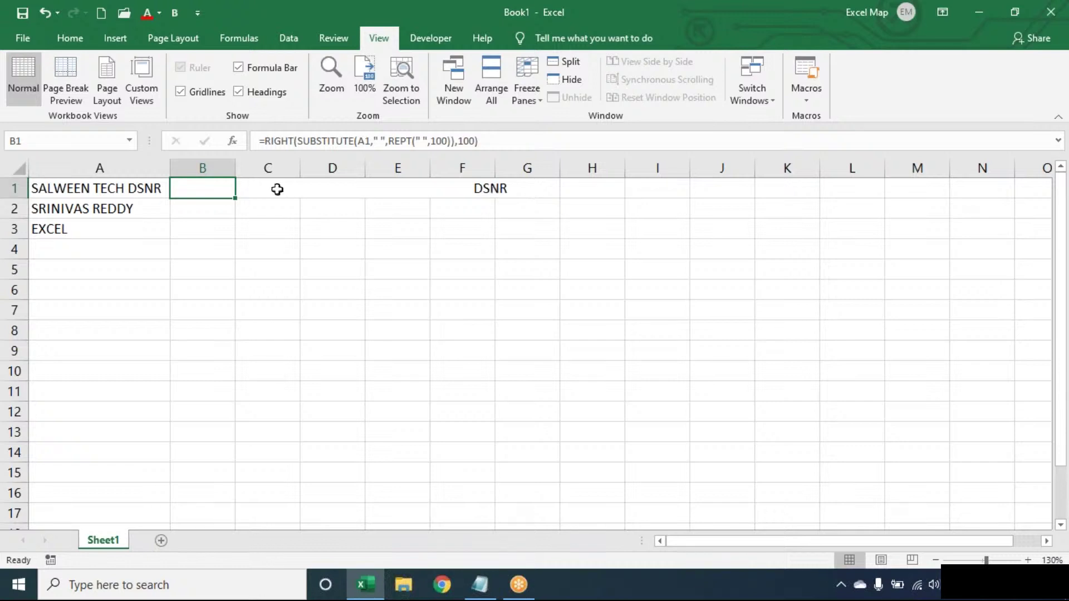
Step: Wrap B1's formula in TRIM( ) to strip the padding spaces around DSNR
double_click(223, 192)
click(489, 188)
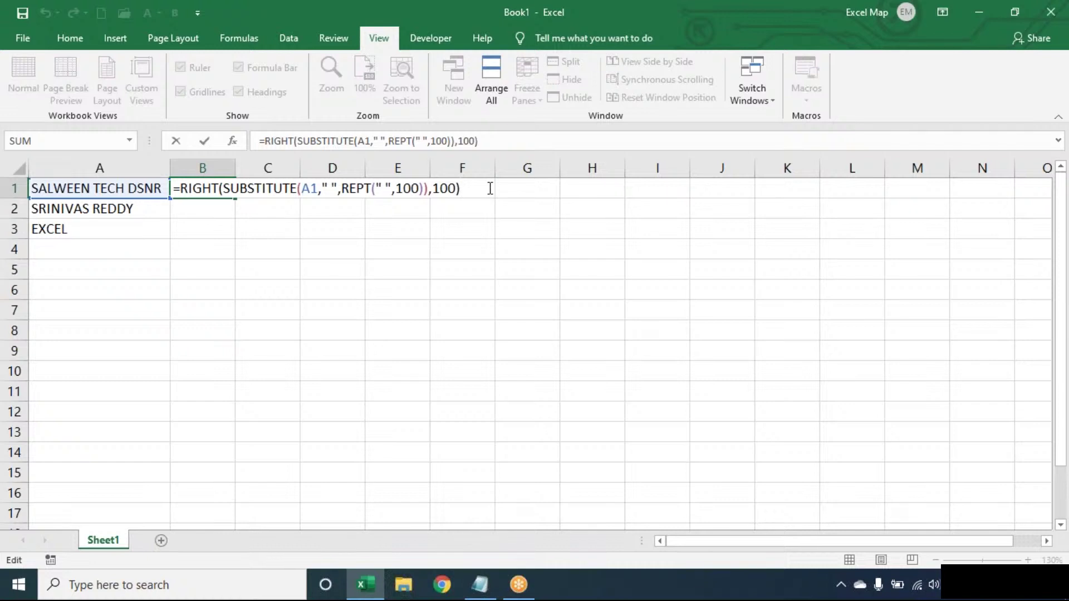
key(Return)
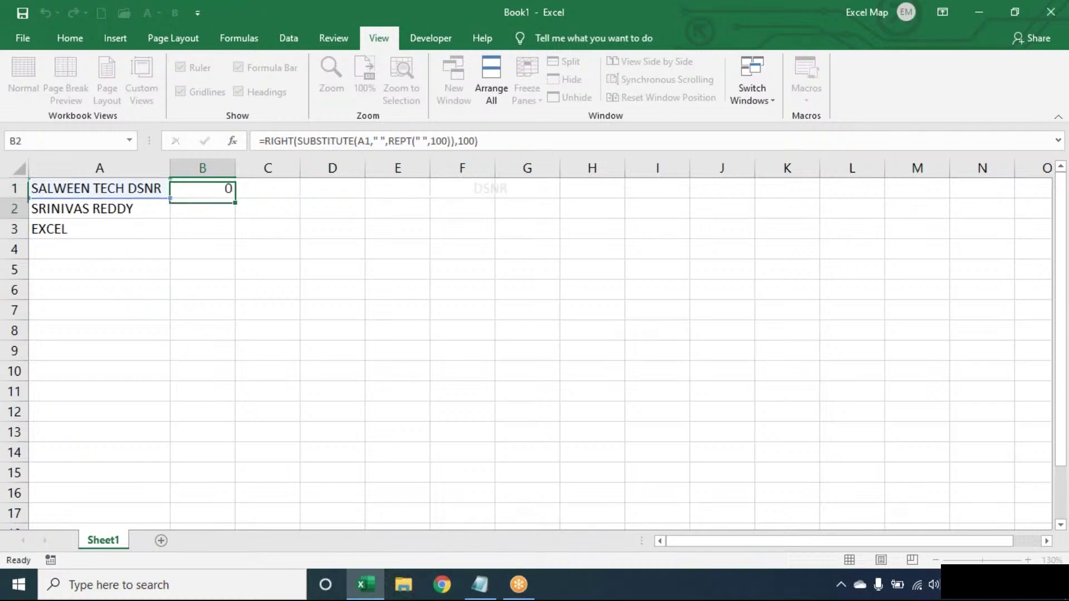
click(203, 180)
double_click(202, 184)
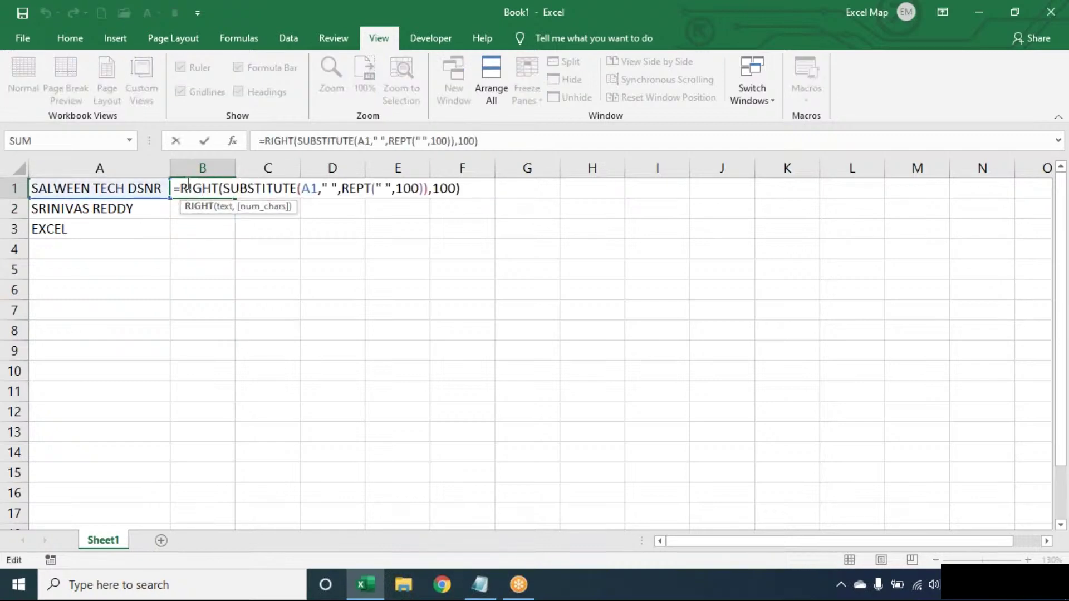
click(177, 189)
text(TRIM()
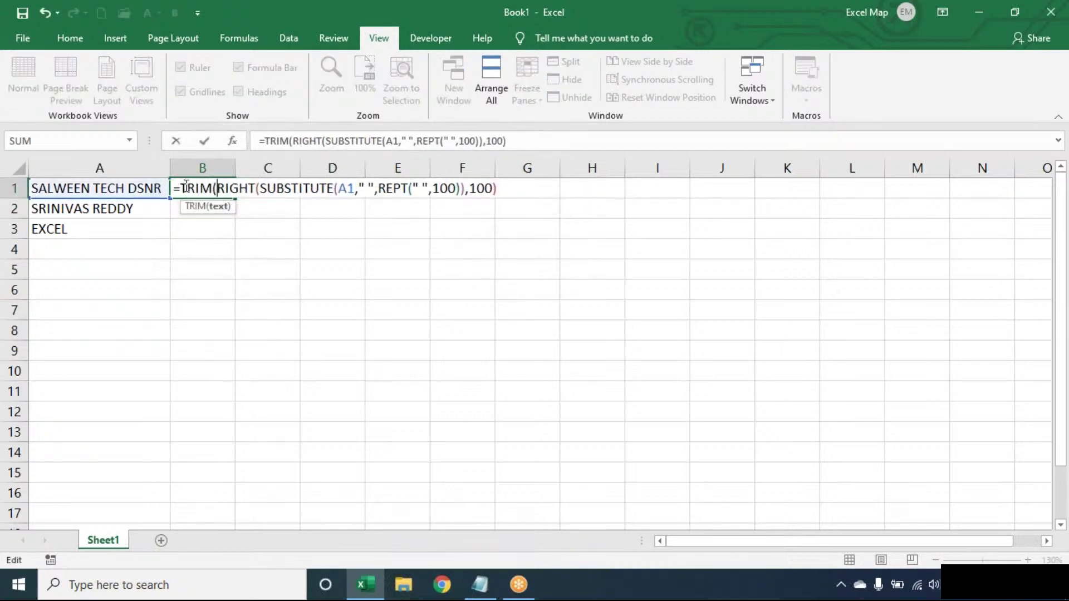
click(507, 189)
text())
key(Return)
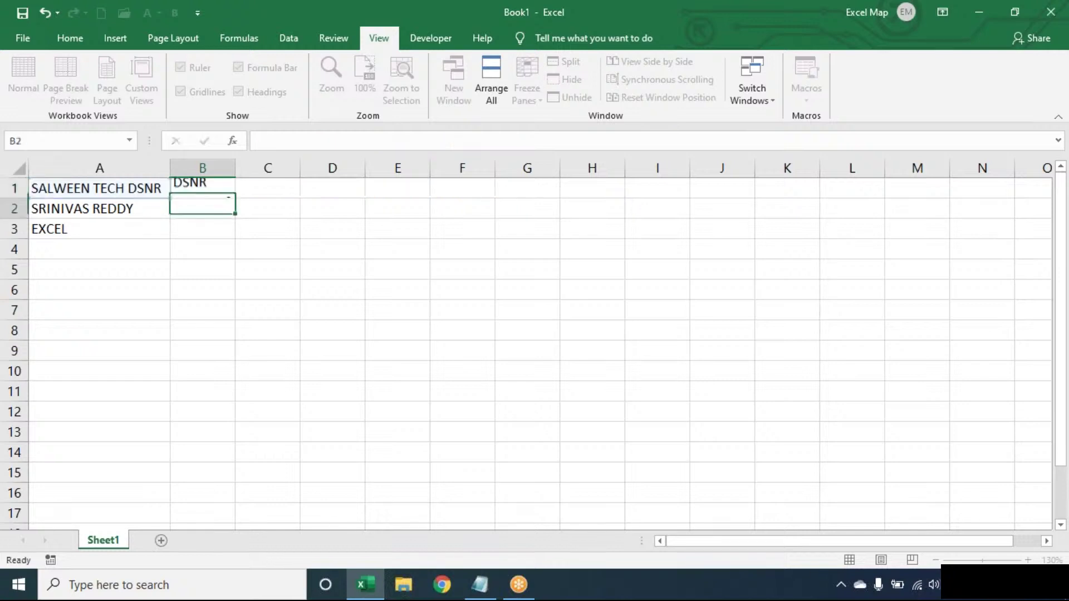
Step: Fill B1's formula down to B3 so column B shows DSNR, REDDY and EXCEL
click(216, 191)
drag(233, 201, 233, 235)
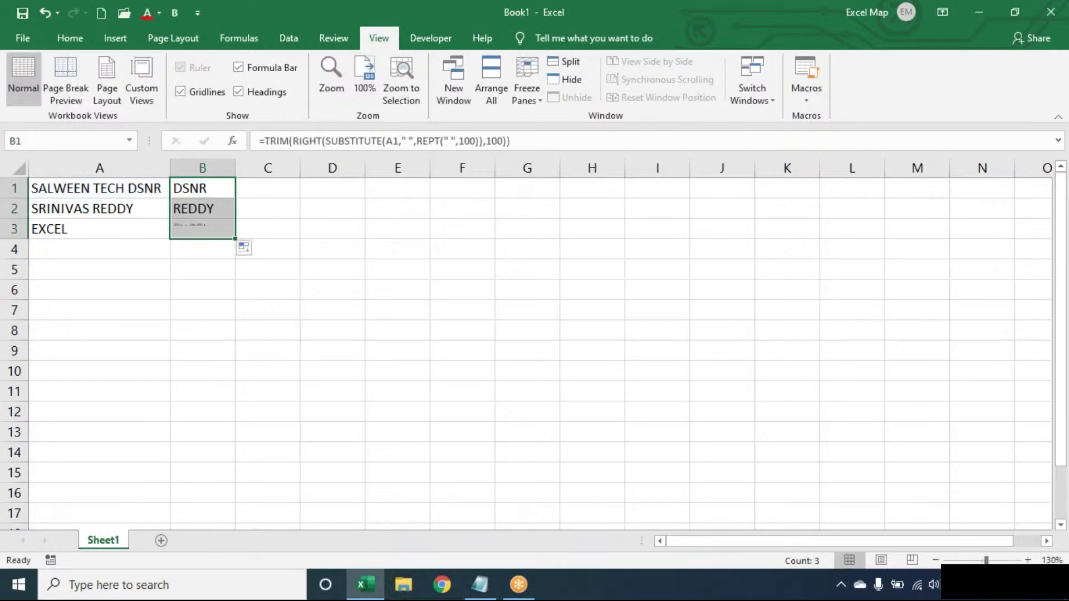
double_click(225, 189)
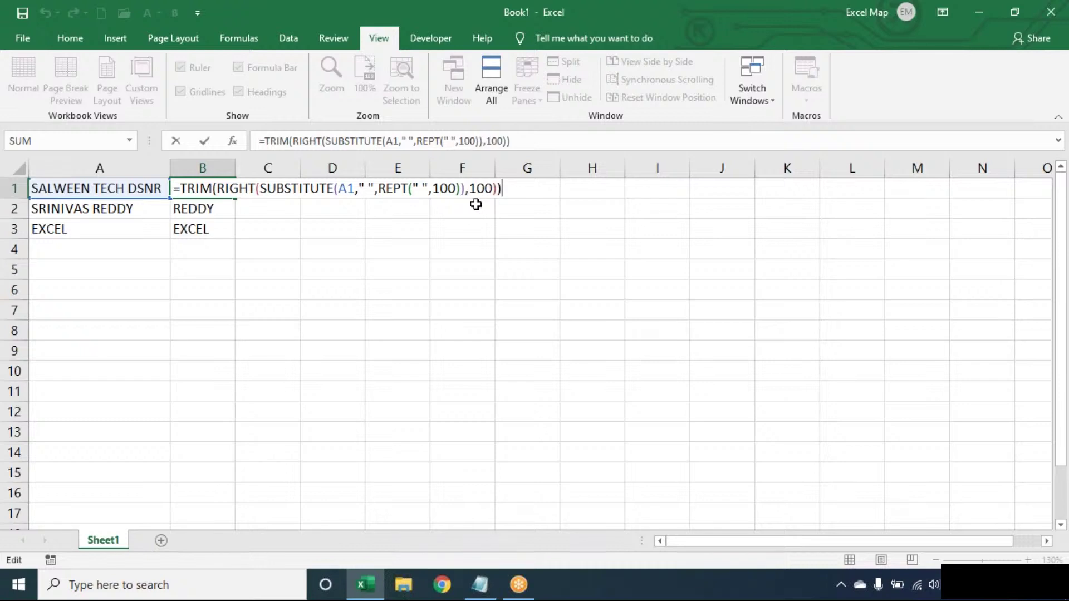
drag(267, 188, 463, 188)
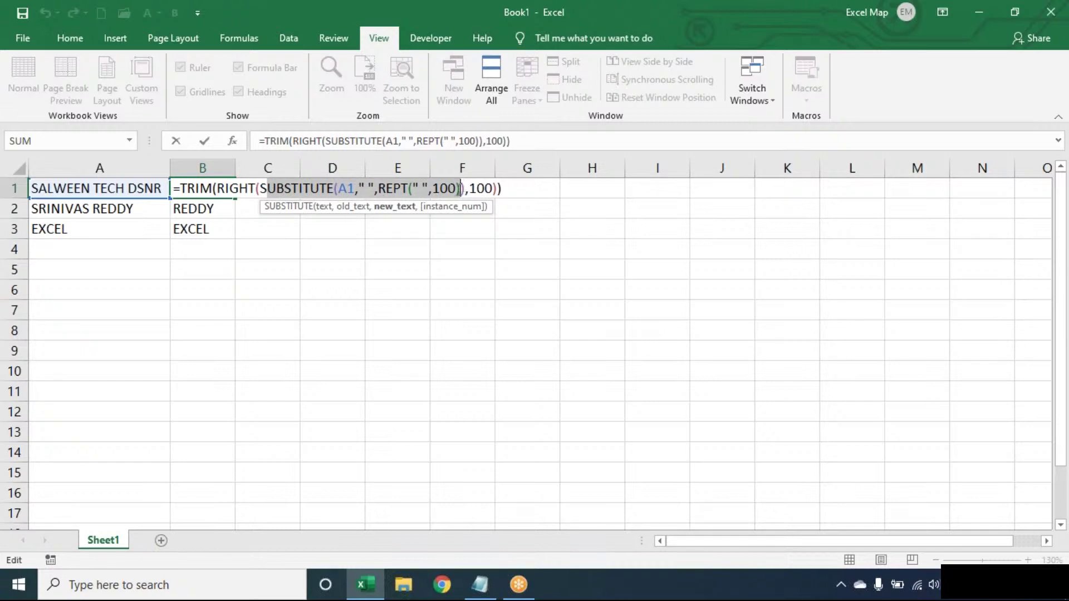
click(510, 184)
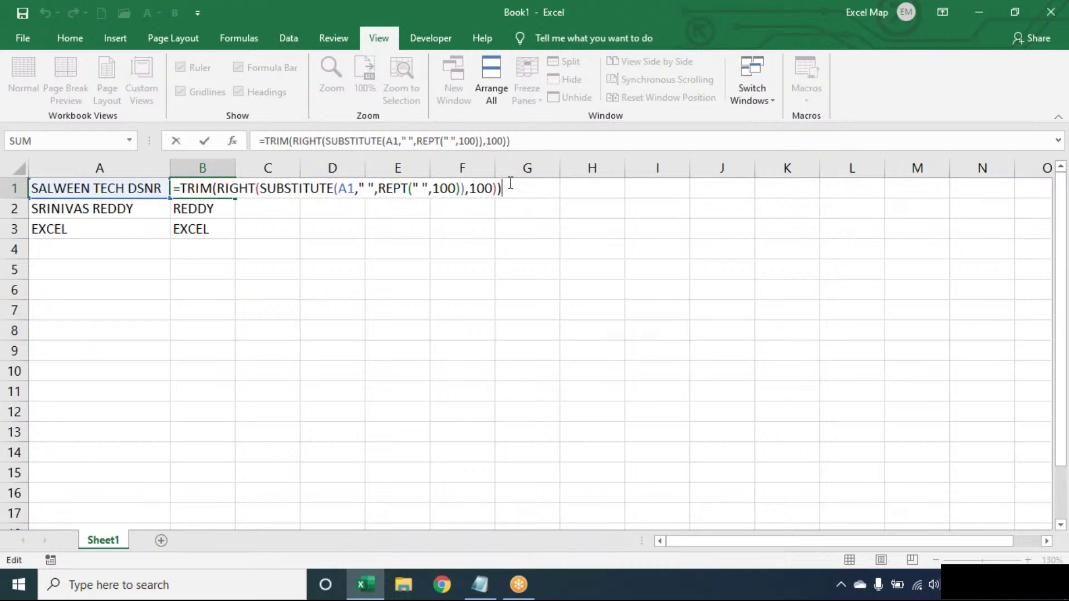
key(Return)
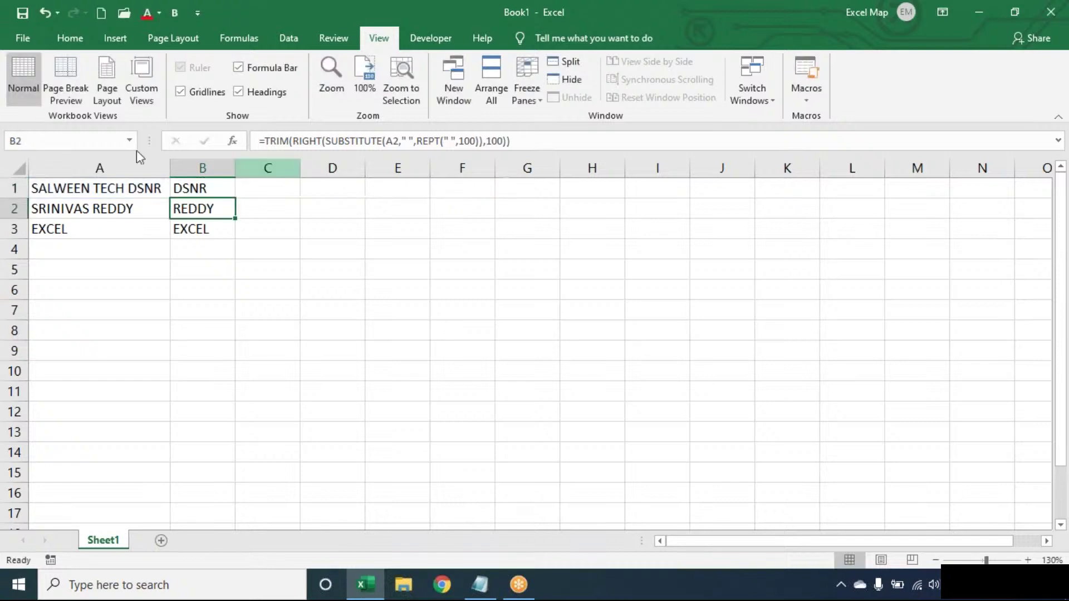
double_click(214, 188)
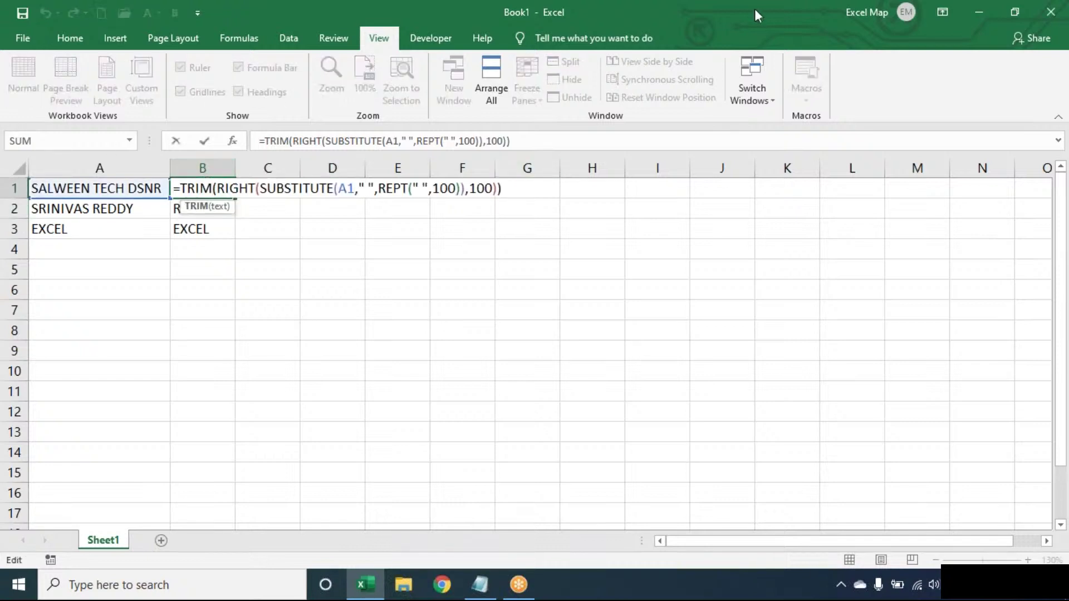
click(777, 23)
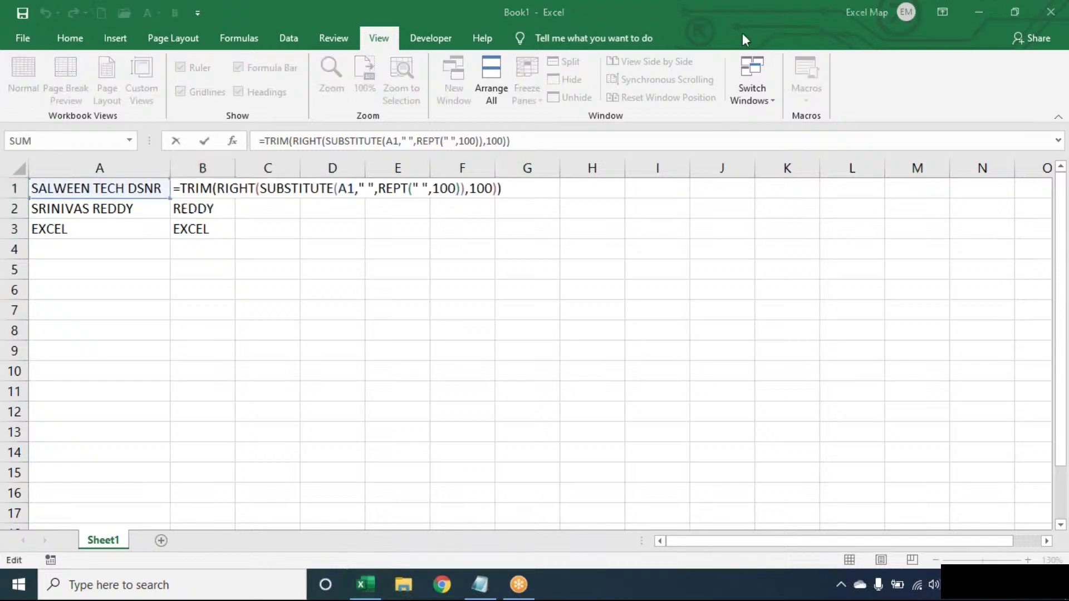
click(607, 130)
key(End)
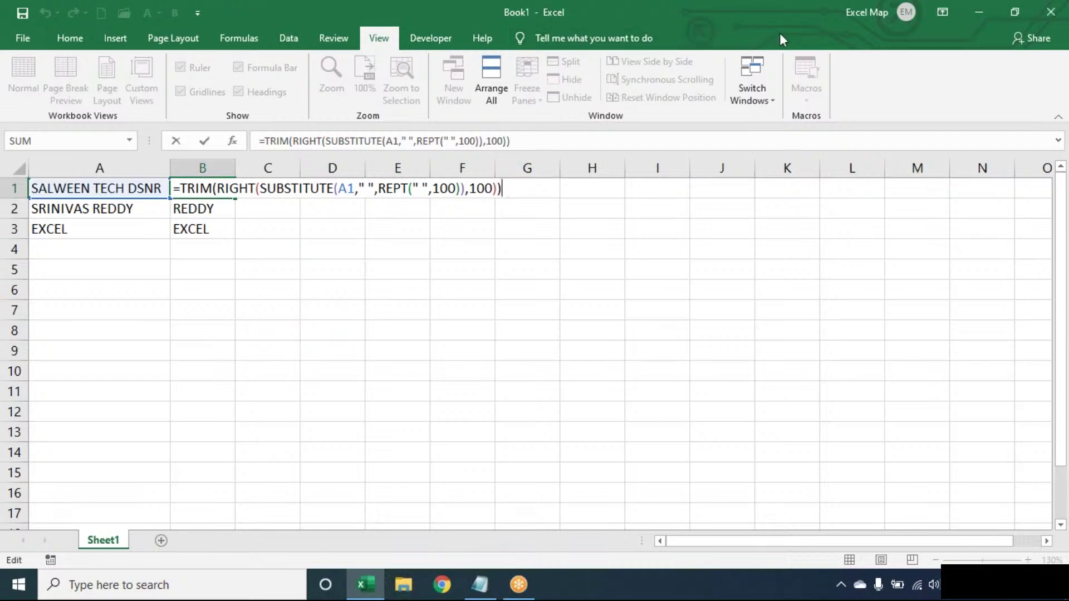
click(757, 34)
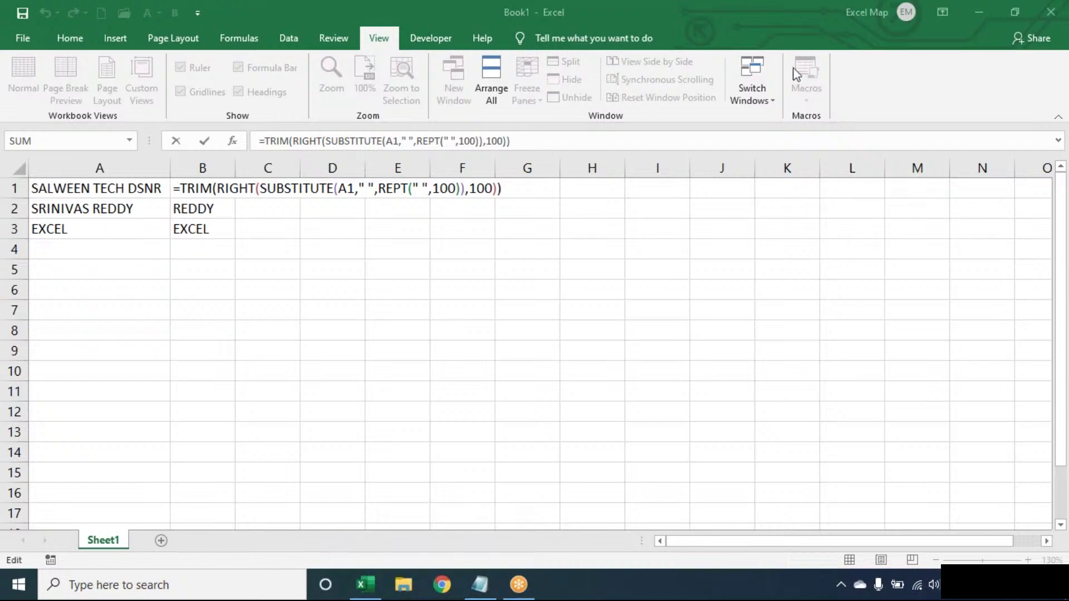
click(516, 191)
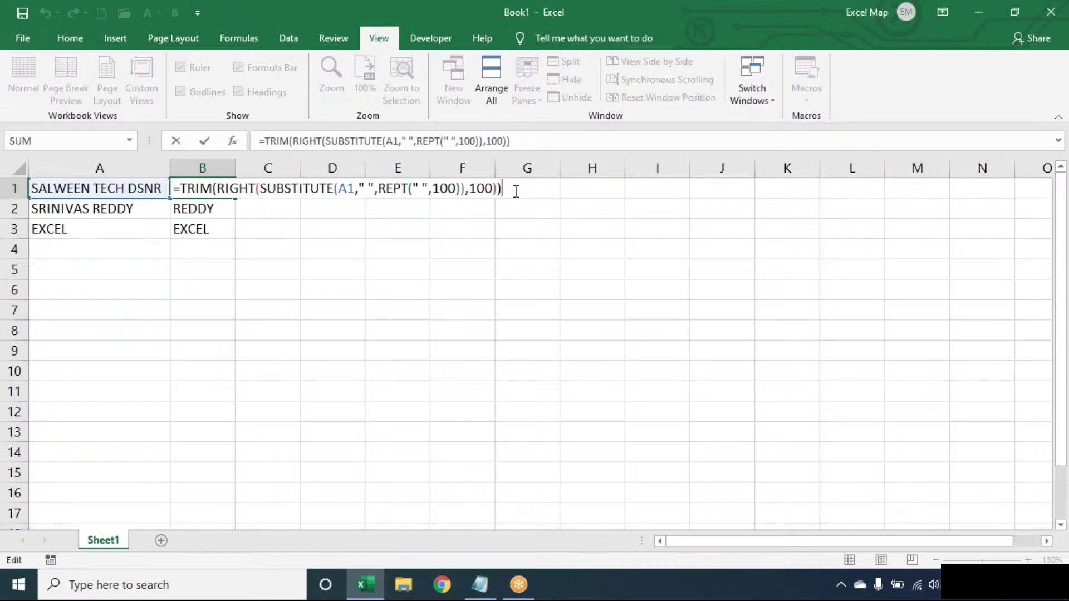
Step: Clear the previous last-word results from B1:B3
key(ctrl+Return)
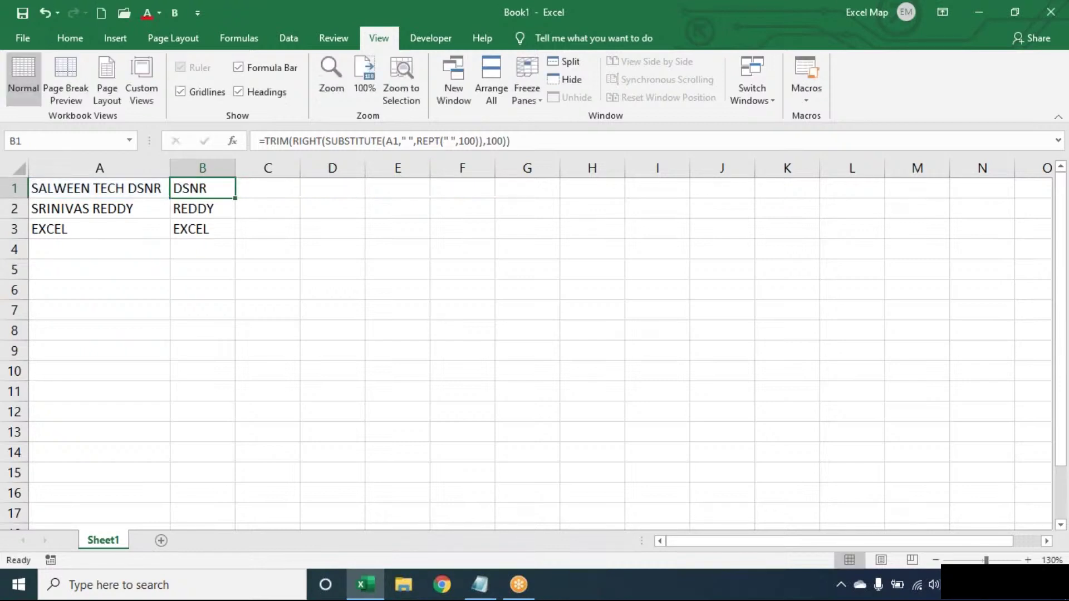
key(ctrl+shift+Down)
key(Delete)
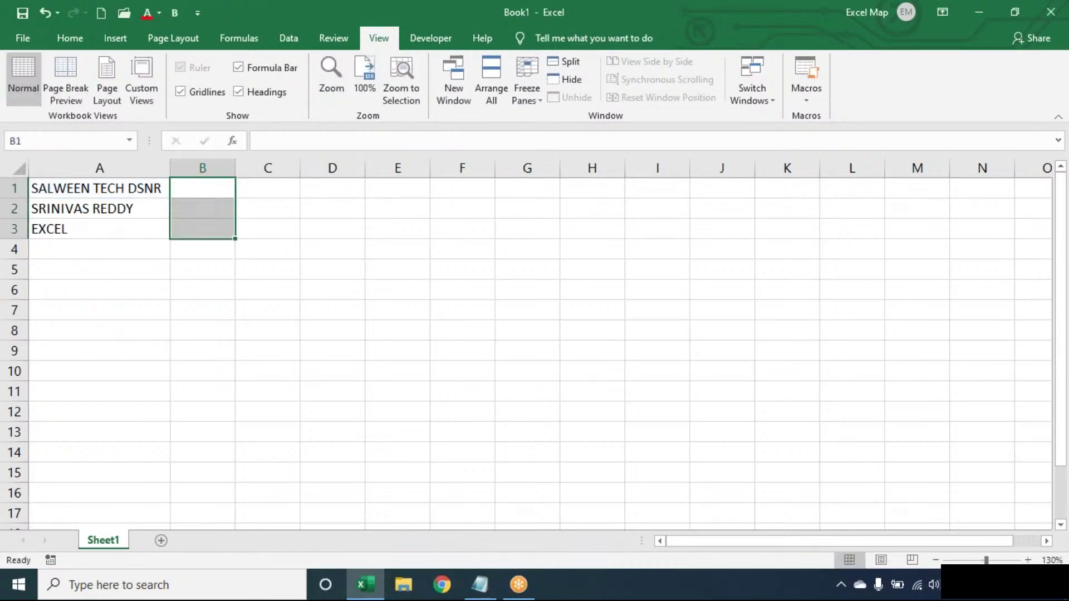
key(Up)
Step: Enter =SUBSTITUTE(A1," ",REPT(" ",100)) in B1 to spread A1's words apart
text(=SUB)
key(Tab)
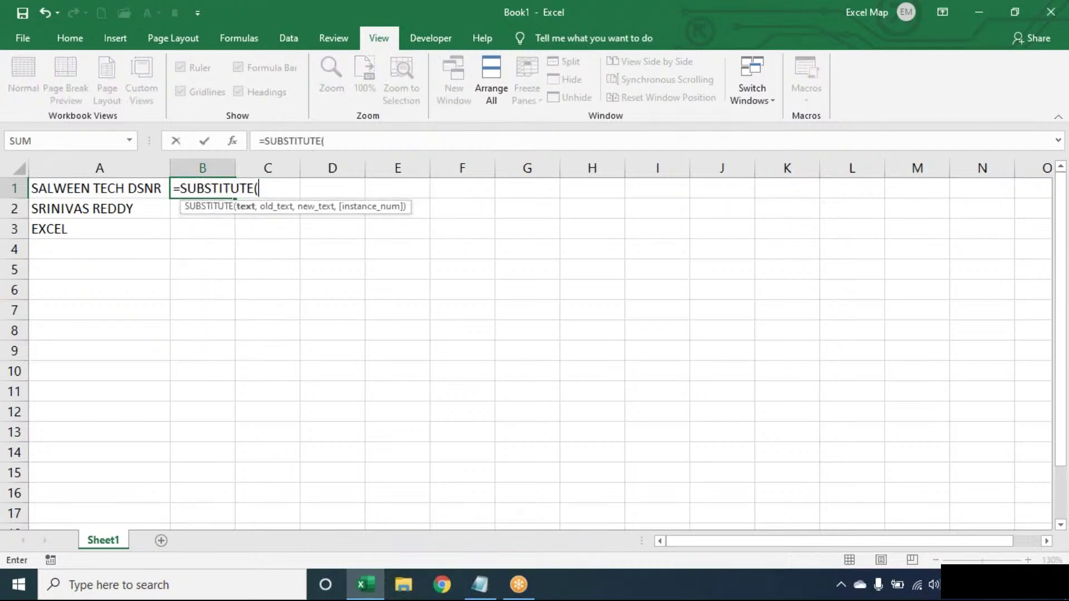
key(Left)
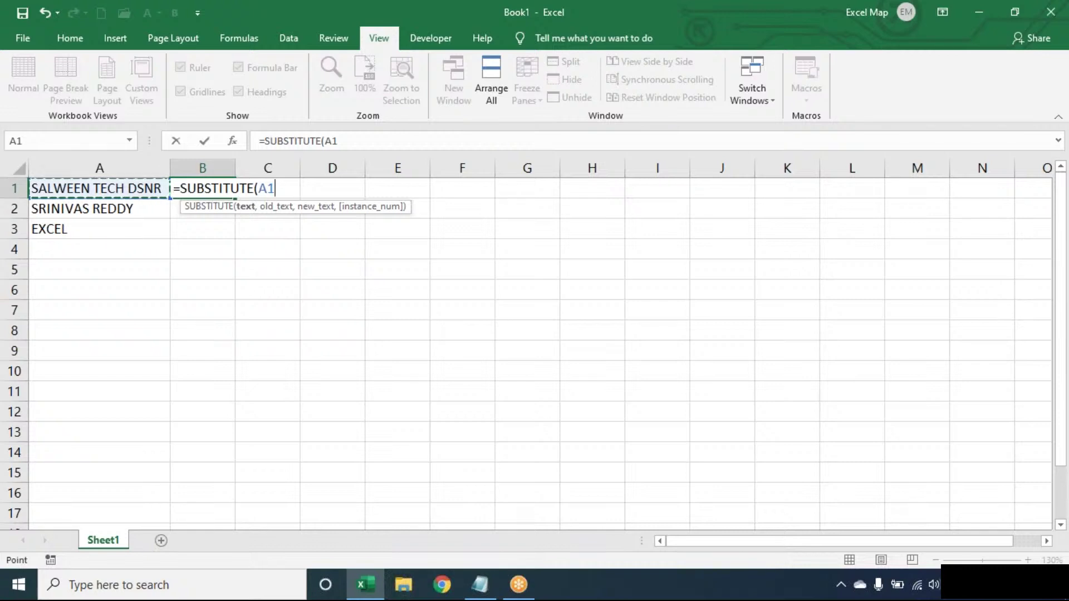
text(," ",)
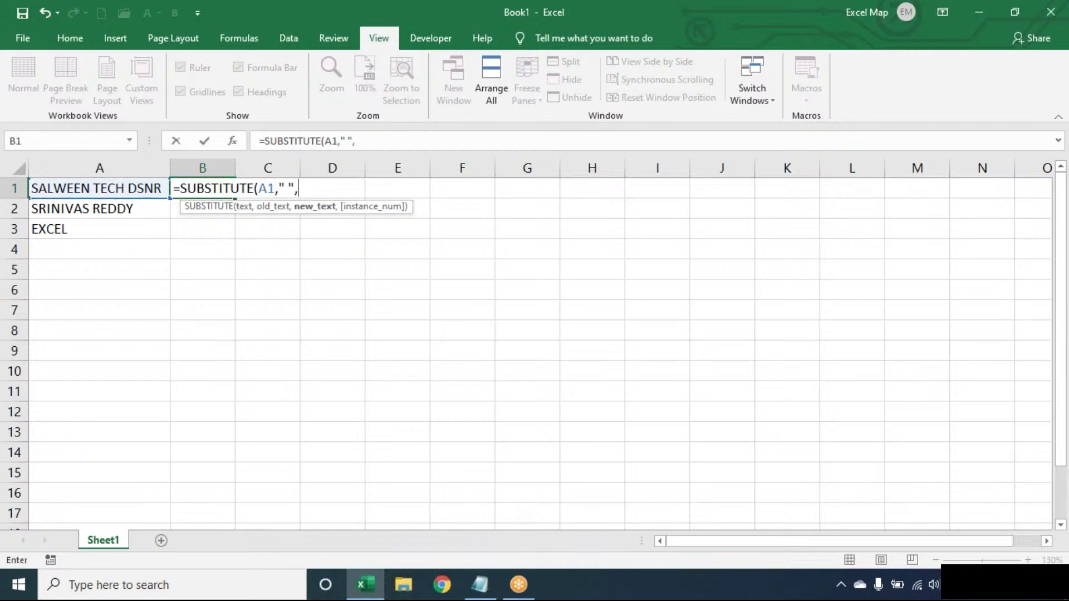
text(REPT(" ",100)
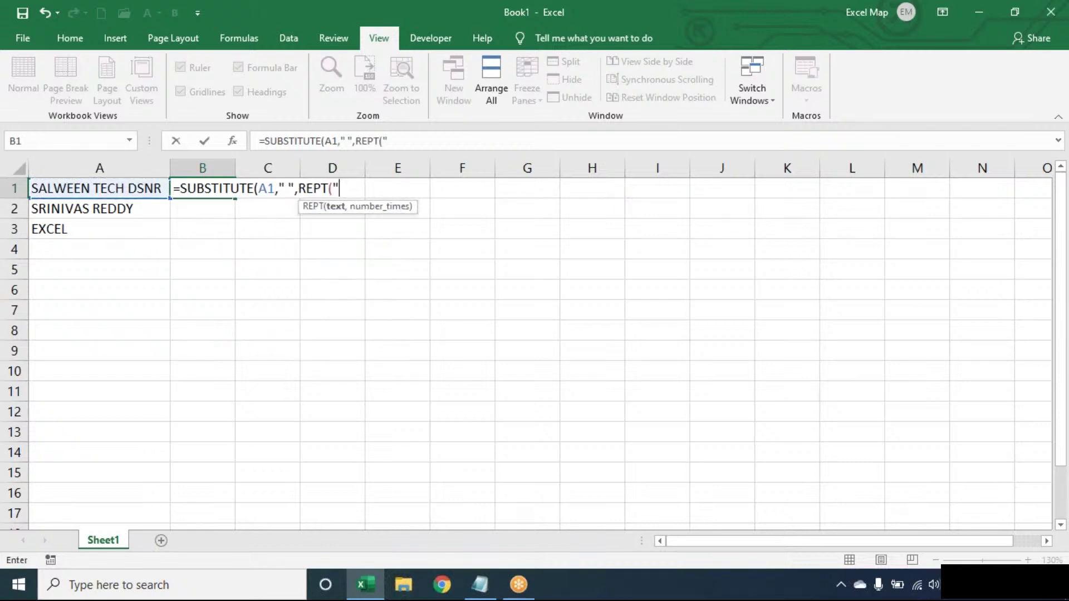
text())
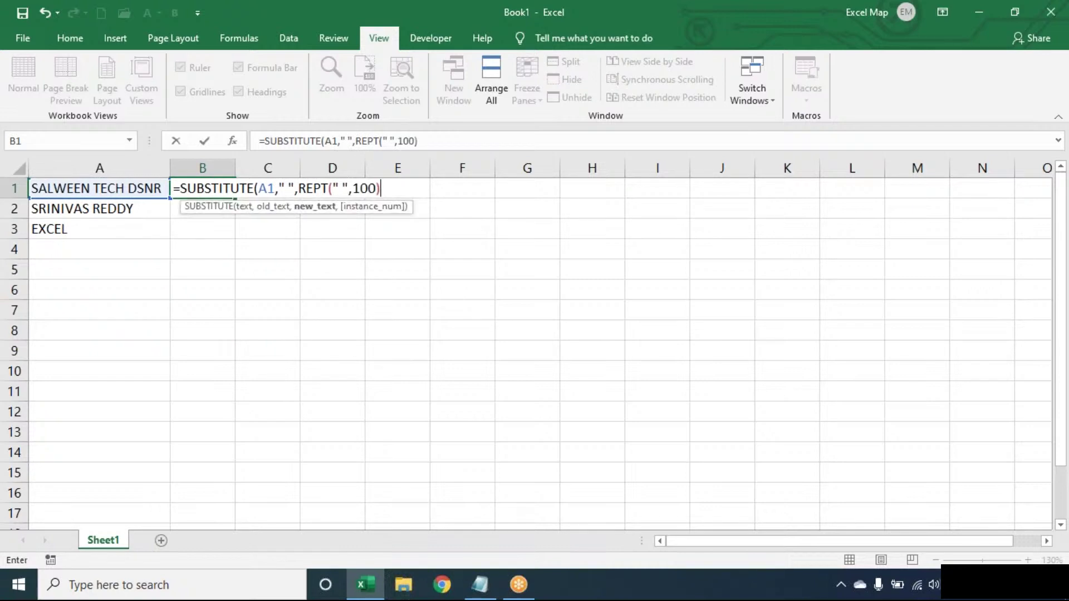
text())
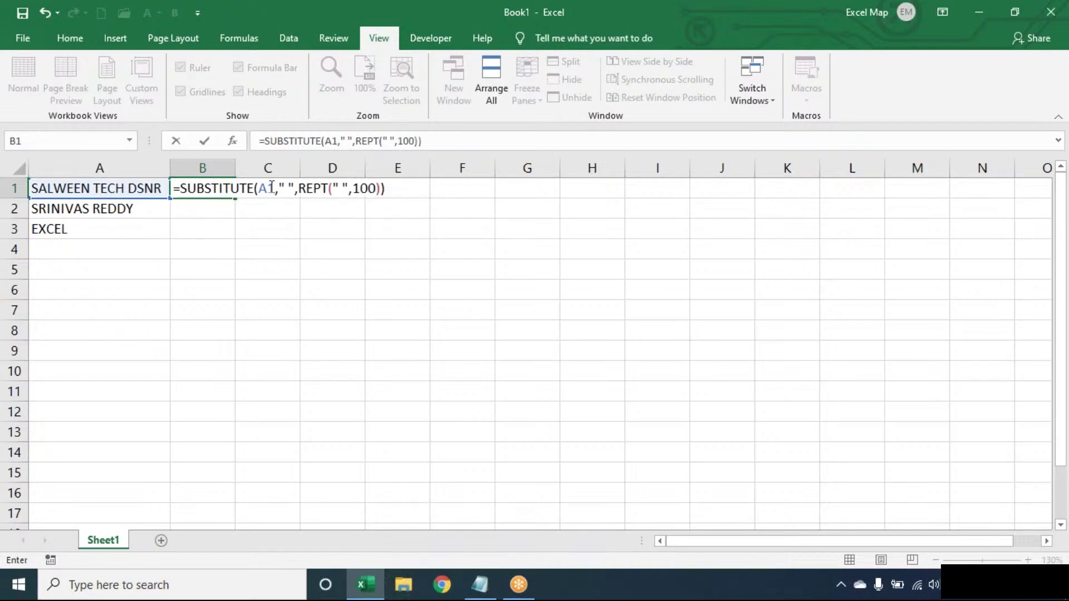
click(284, 186)
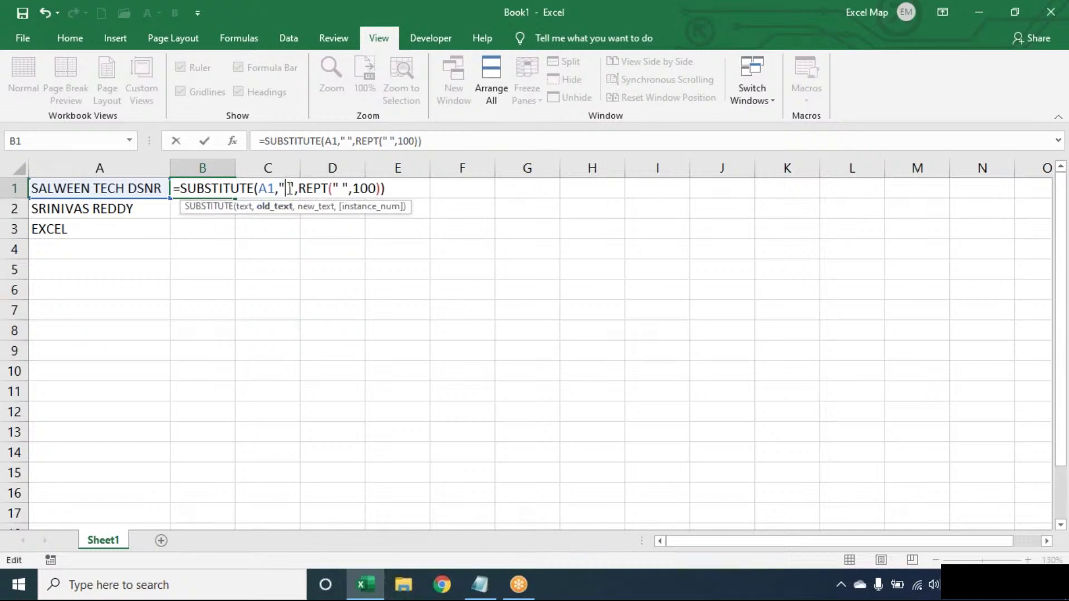
double_click(315, 188)
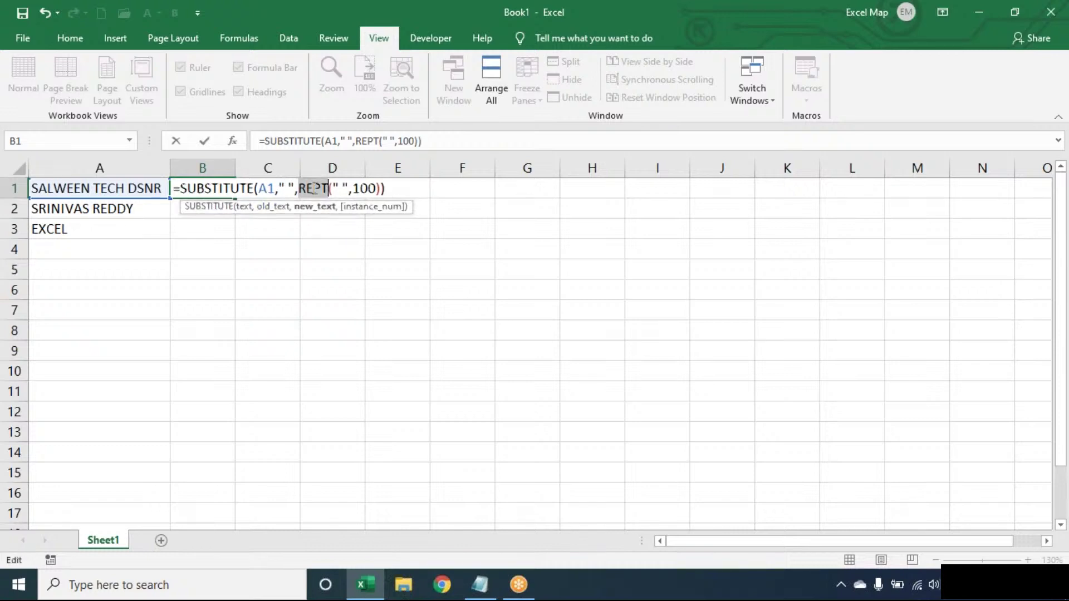
key(Return)
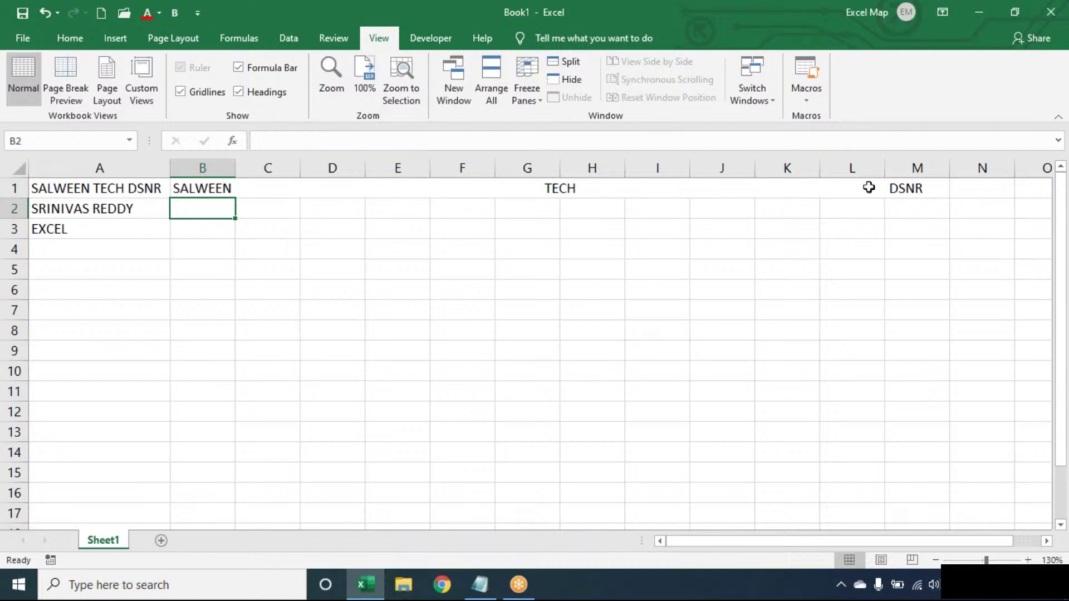
Step: Re-wrap B1 as =RIGHT(SUBSTITUTE(A1," ",REPT(" ",100)),100), leaving only padded DSNR
double_click(191, 187)
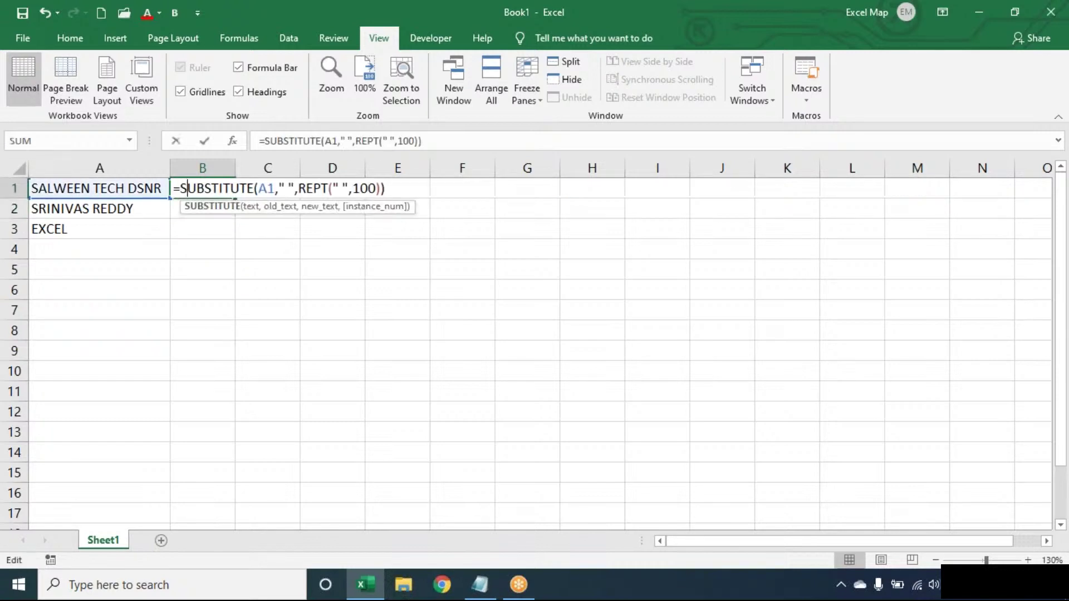
click(186, 188)
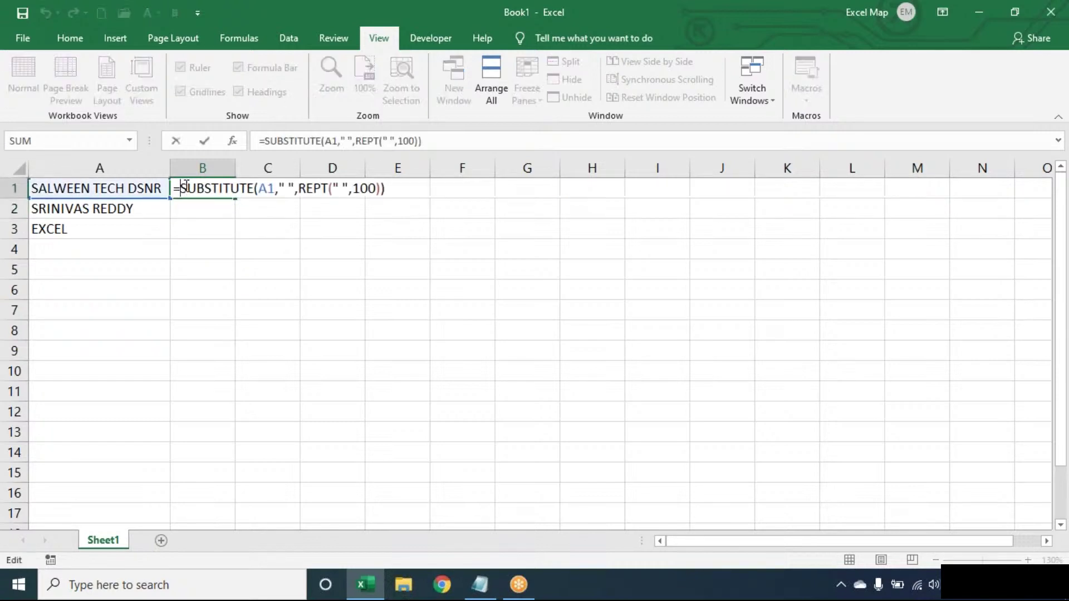
text(RIGHT()
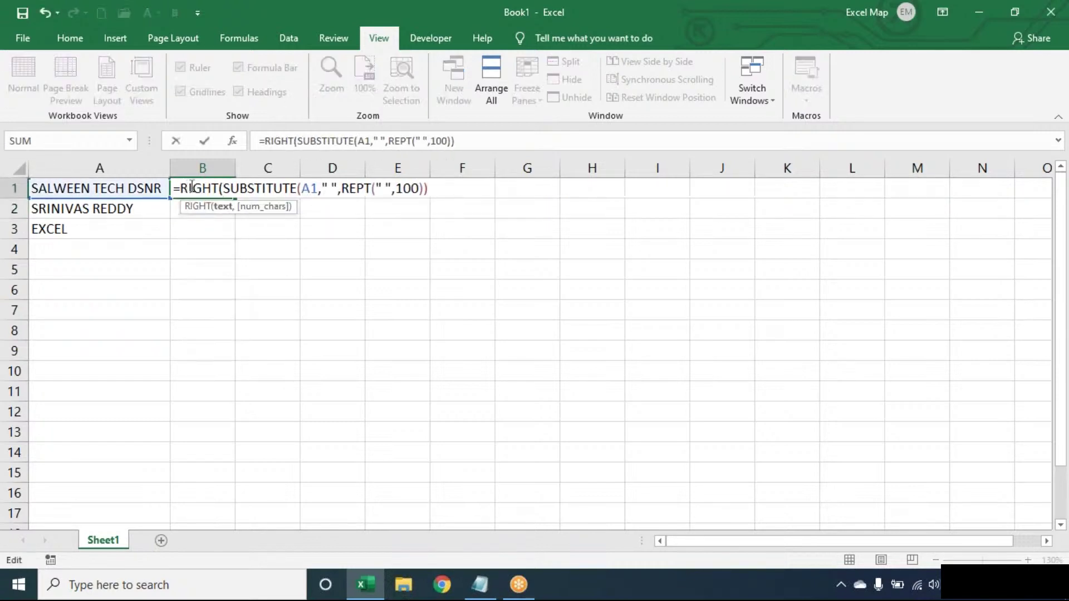
text(,100))
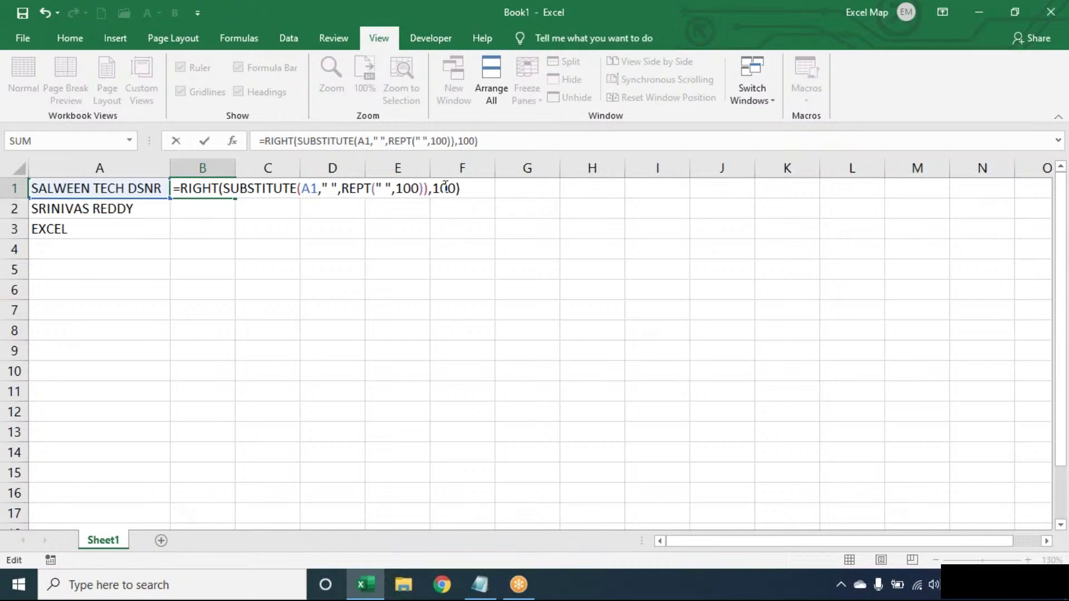
key(Return)
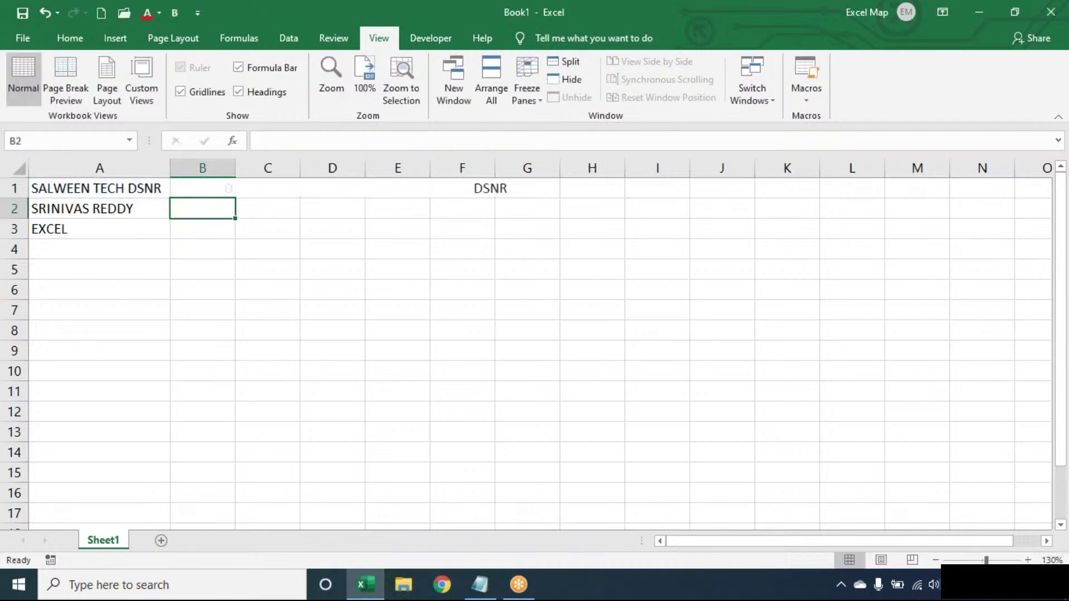
Step: Wrap B1's formula in TRIM( ) so it shows DSNR without padding
double_click(205, 182)
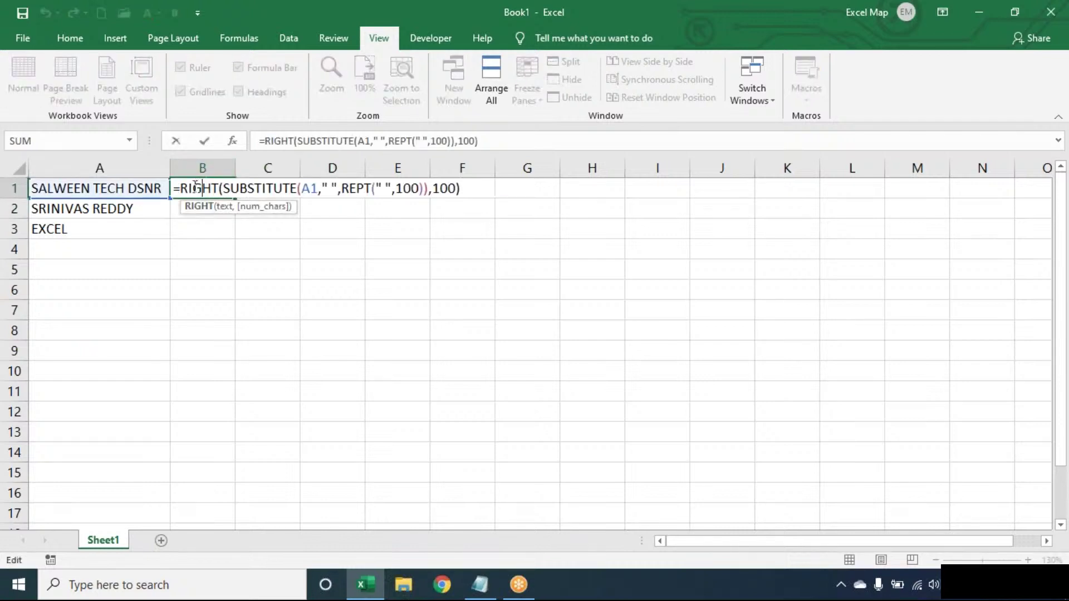
click(184, 188)
text(TRIM()
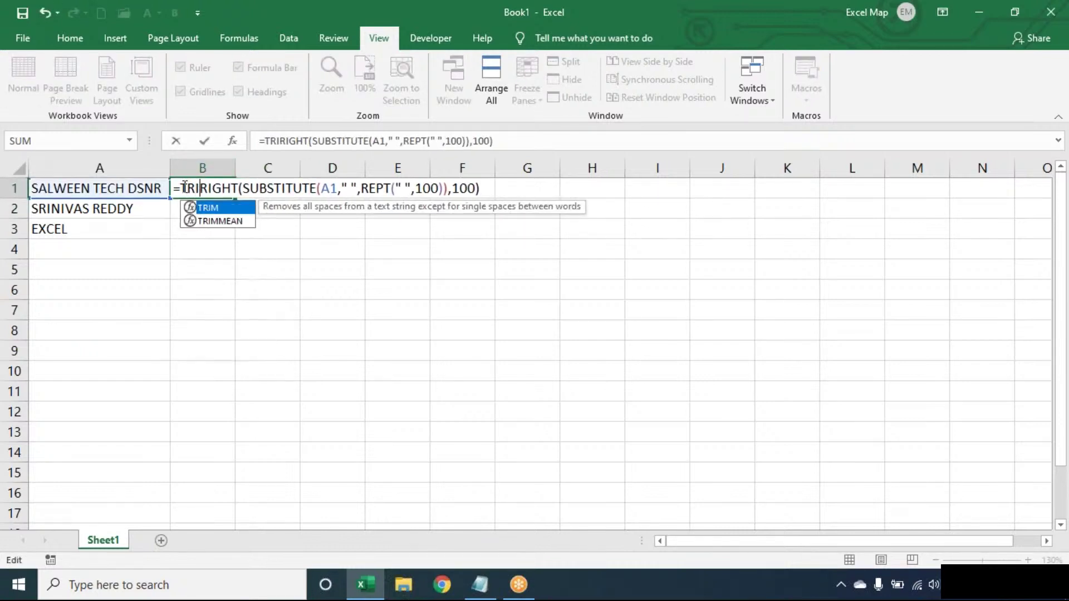
click(537, 186)
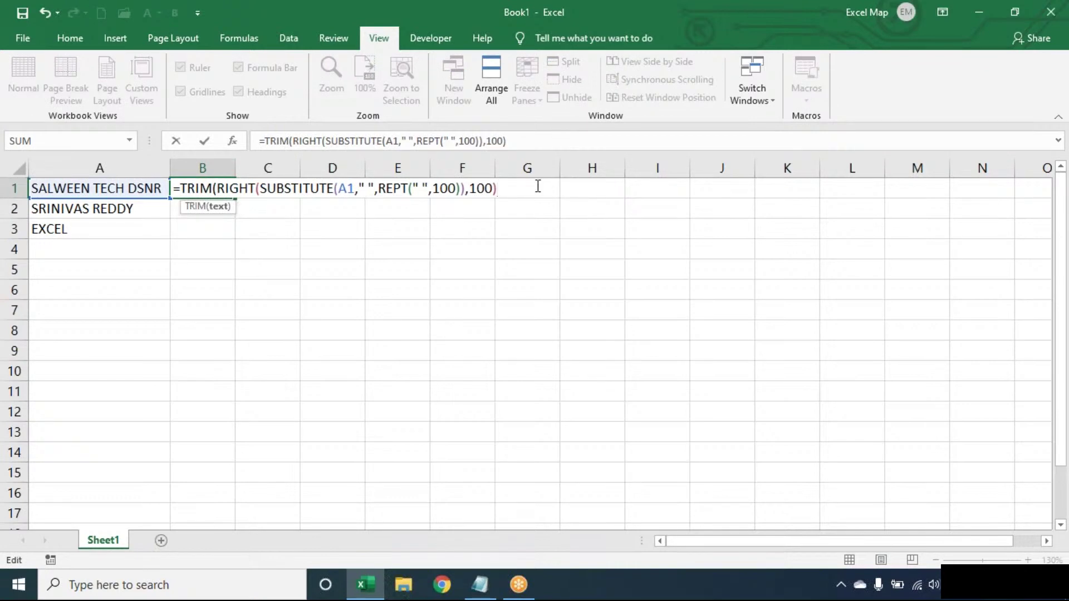
text())
key(Return)
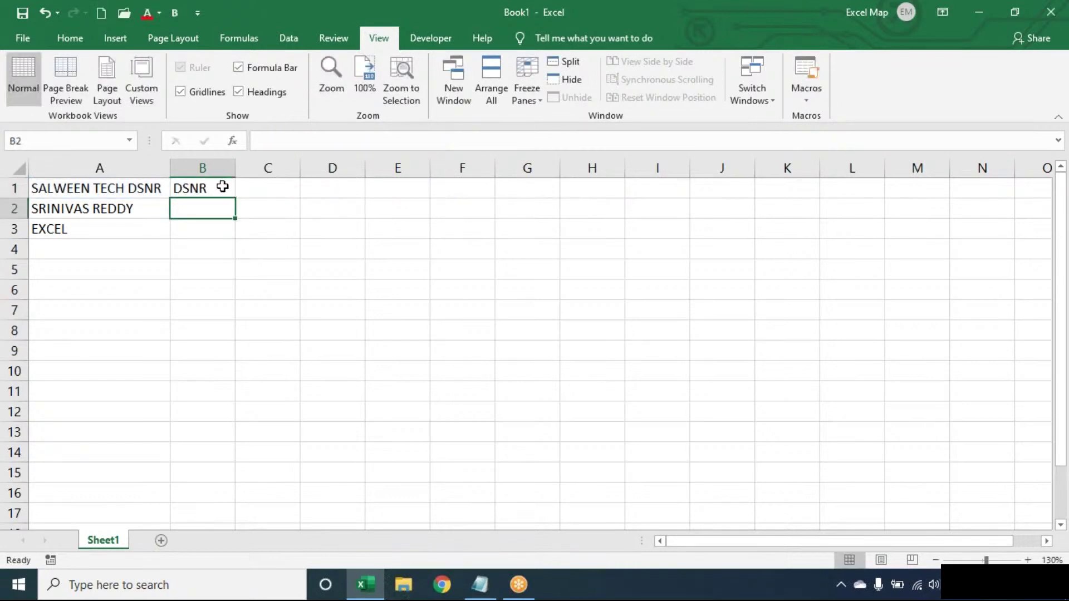
Step: Fill B1's formula down so B2 and B3 return REDDY and EXCEL
click(223, 185)
double_click(235, 198)
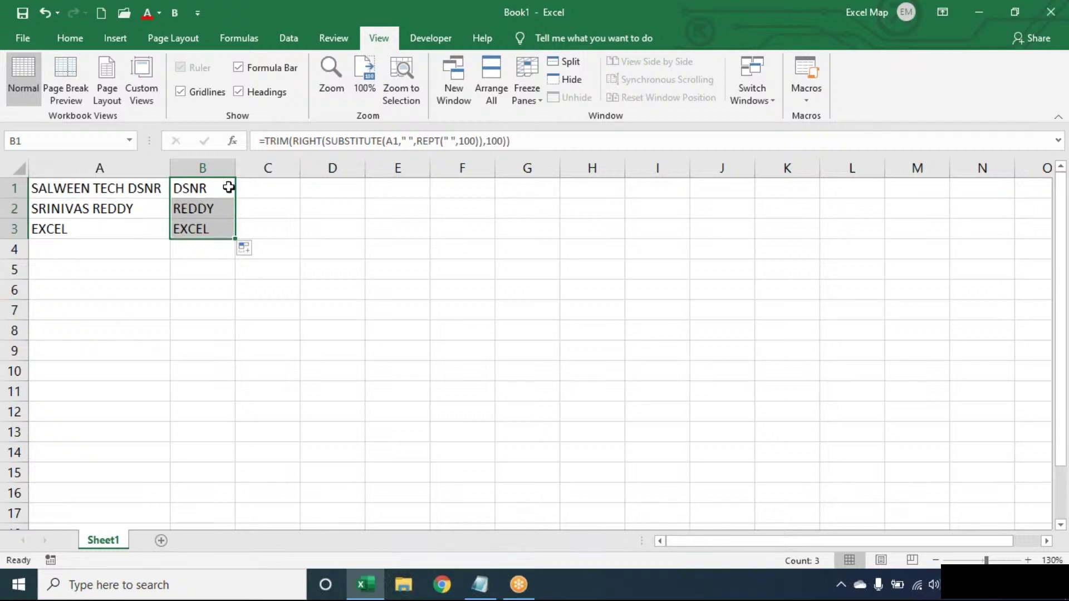
double_click(229, 187)
click(536, 188)
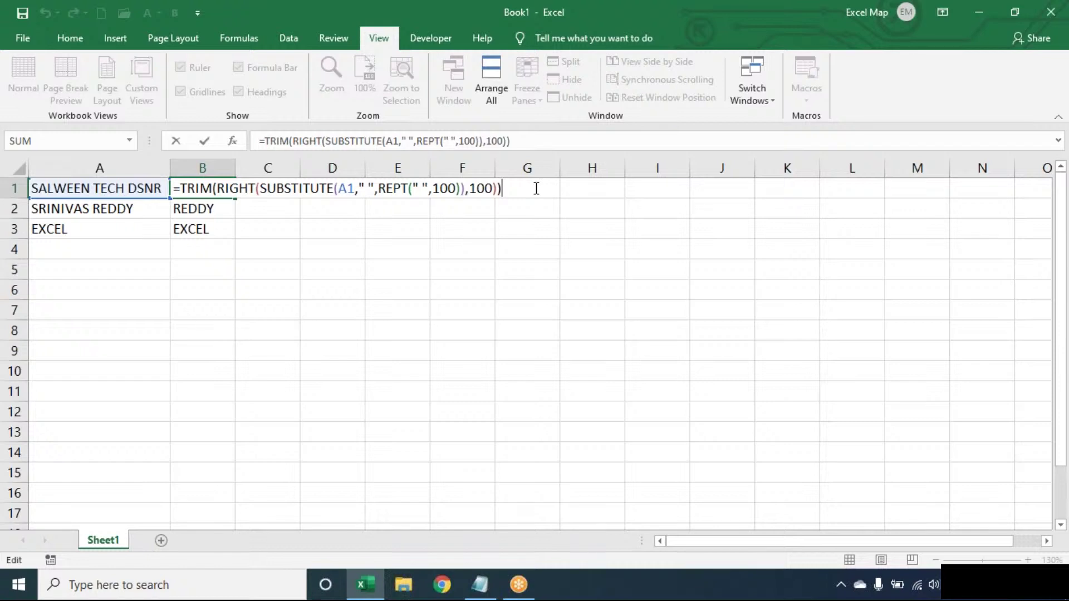
Step: Clear the last-word results from B1:B3
key(ctrl+Return)
key(ctrl+shift+Down)
key(Delete)
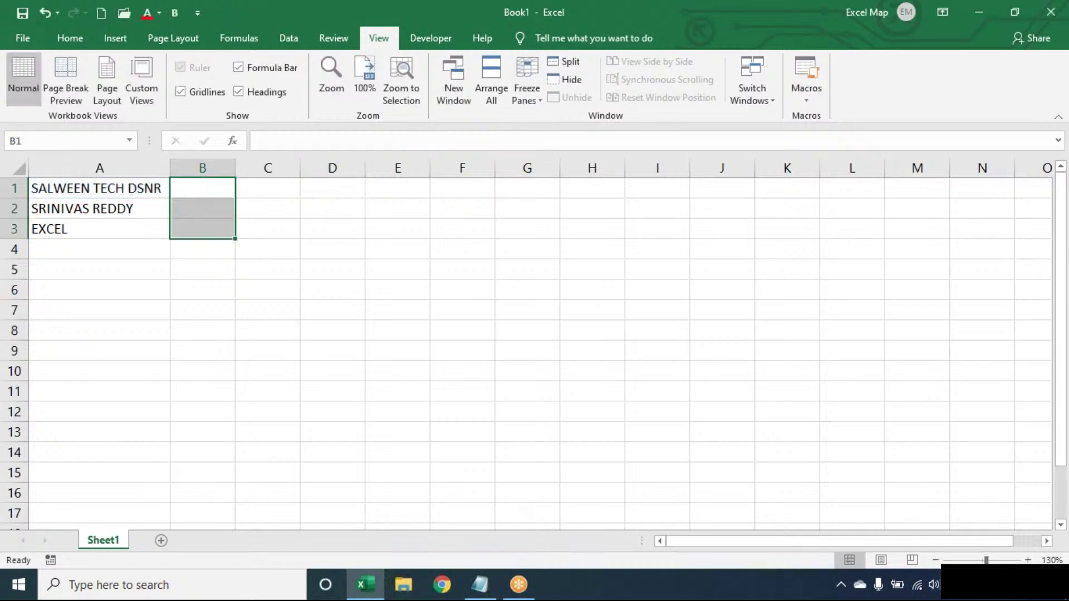
Step: Enter =LEN(TRIM(A1))-LEN(SUBSTITUTE(TRIM(A1)," ","")) in B1, giving a space count of 2
click(203, 188)
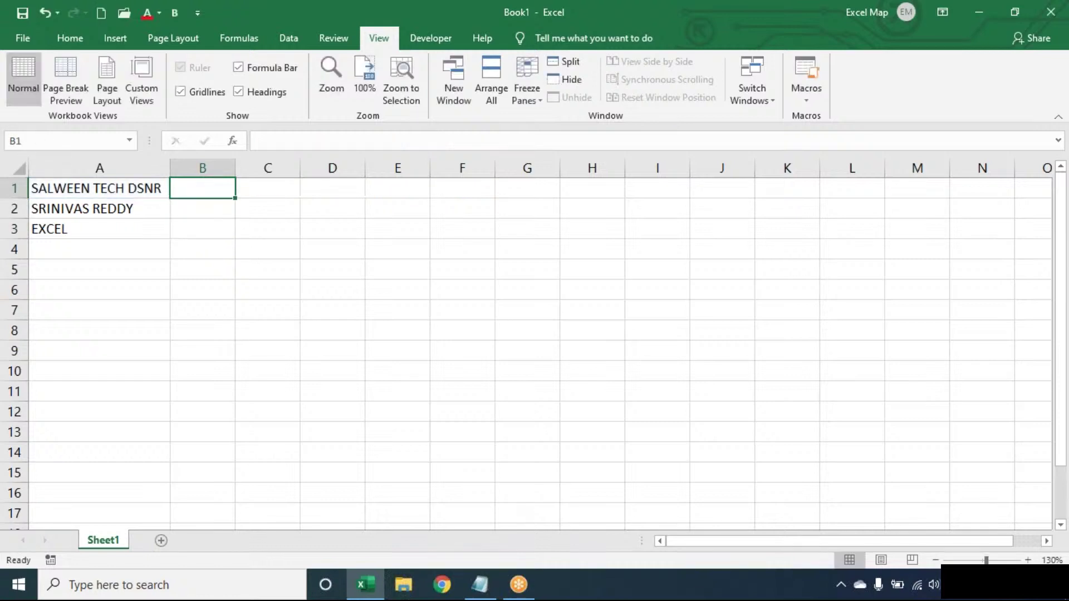
text(=)
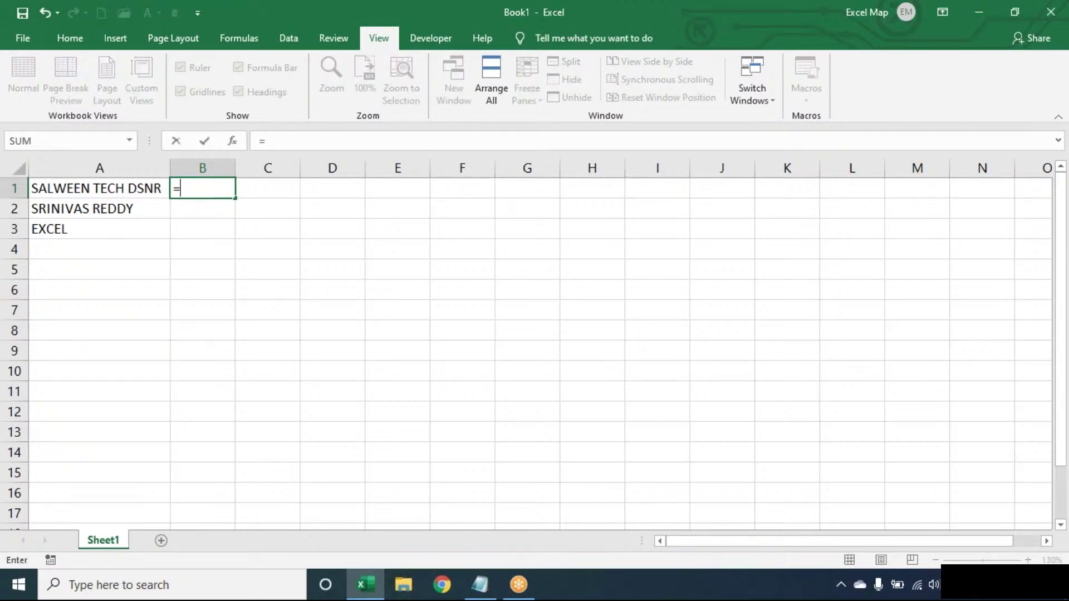
text(LEN(TRIM(A1))-)
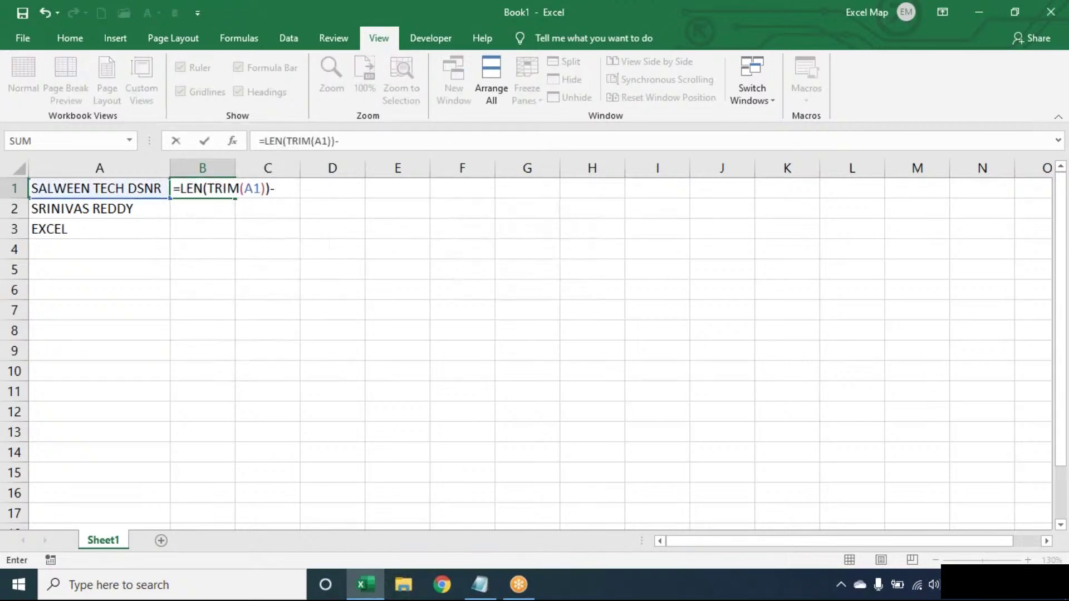
text(LEN(SUB)
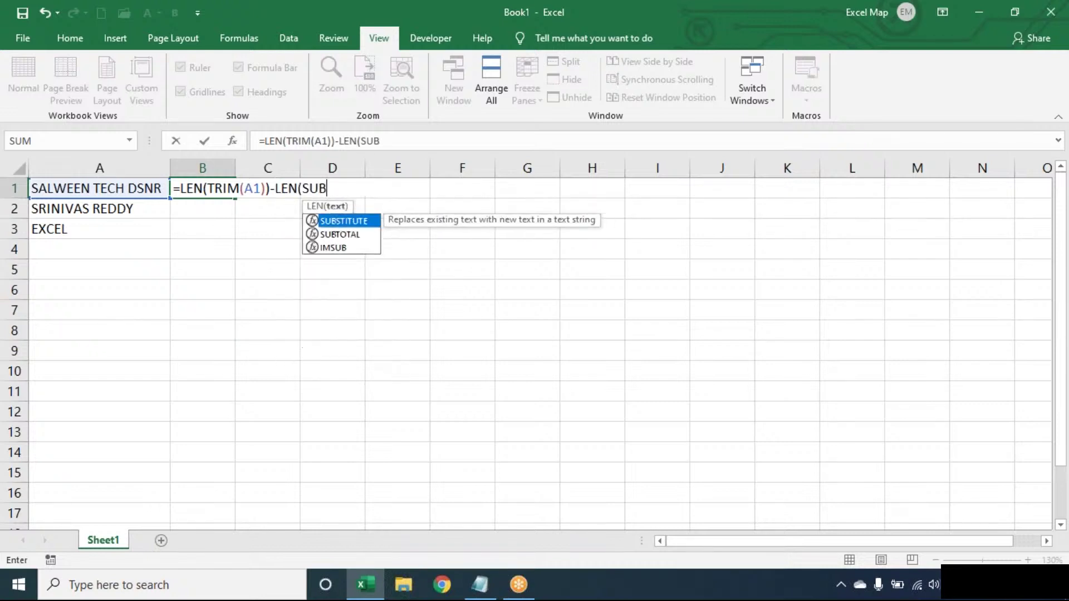
key(Tab)
text(TRIM(A1),)
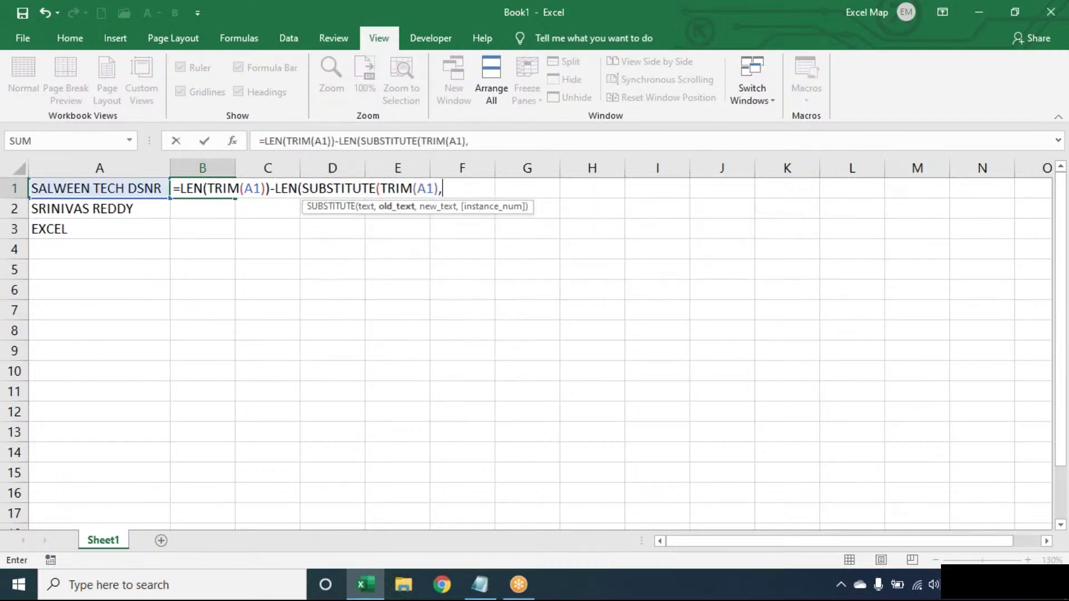
text(" ",)
text()))
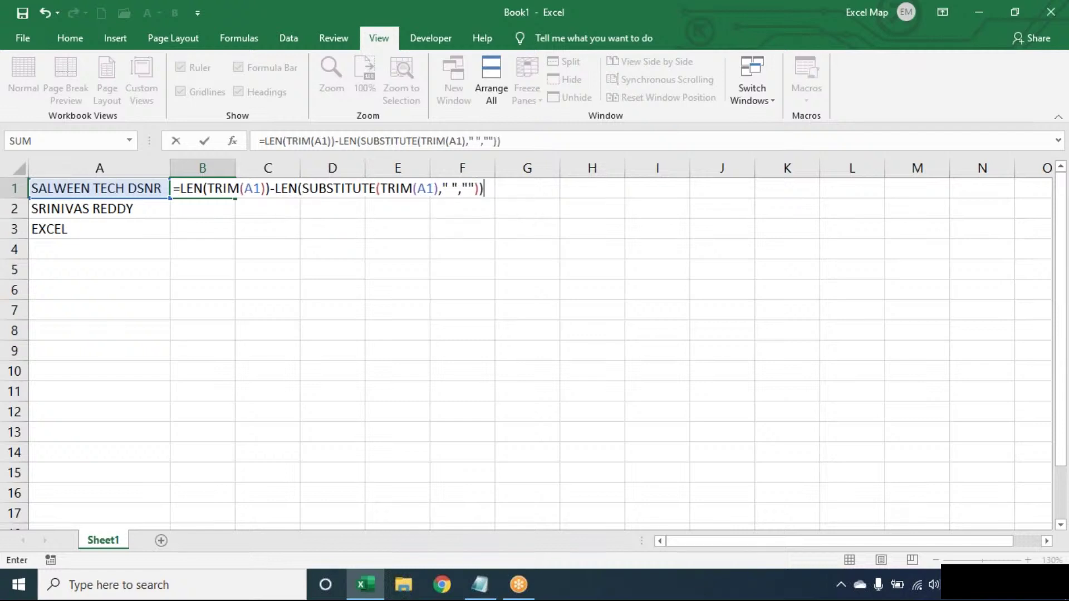
key(Return)
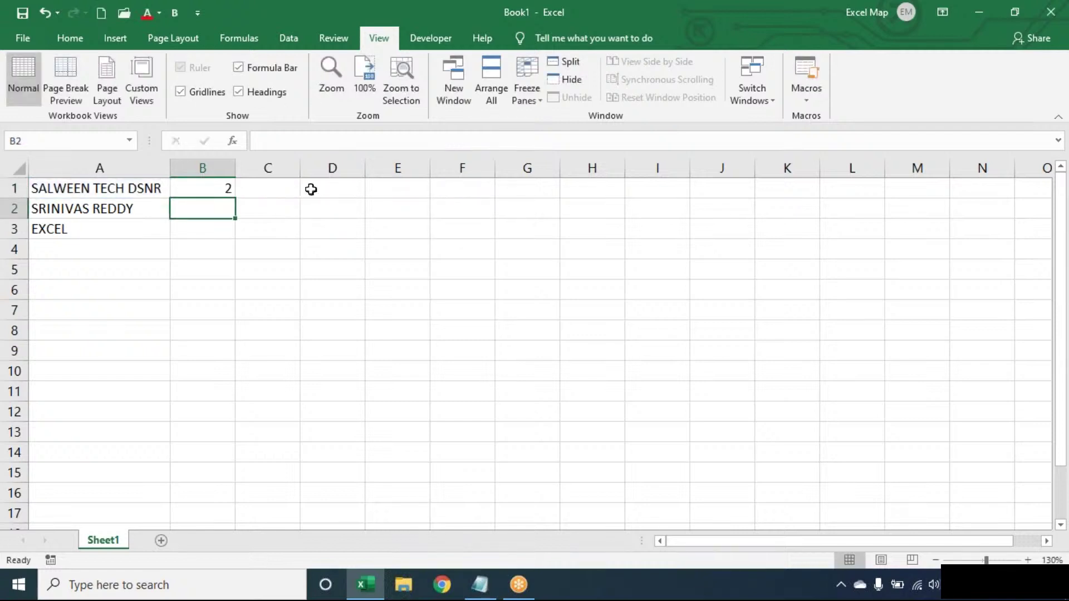
double_click(221, 188)
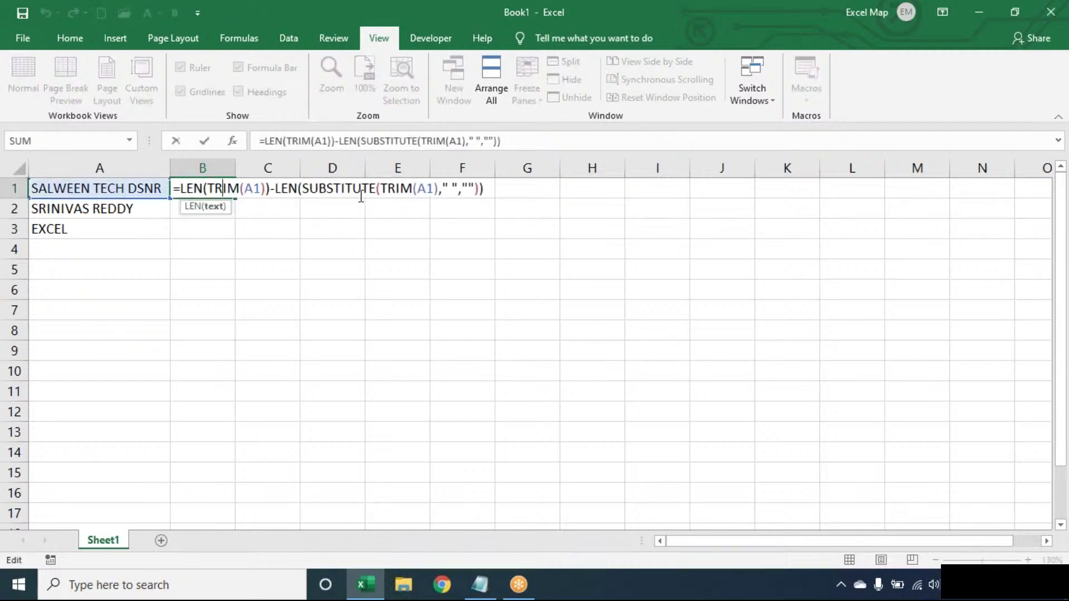
key(Return)
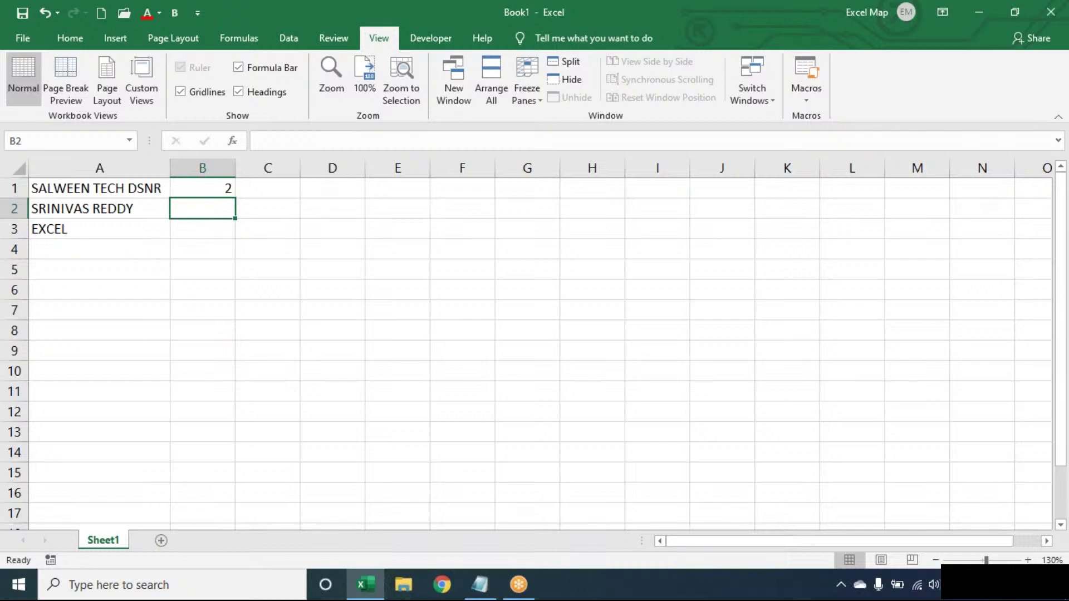
Step: Insert SUBSTITUTE(TRIM(A1)," ","*", after the equals sign in B1's formula and commit it
double_click(193, 187)
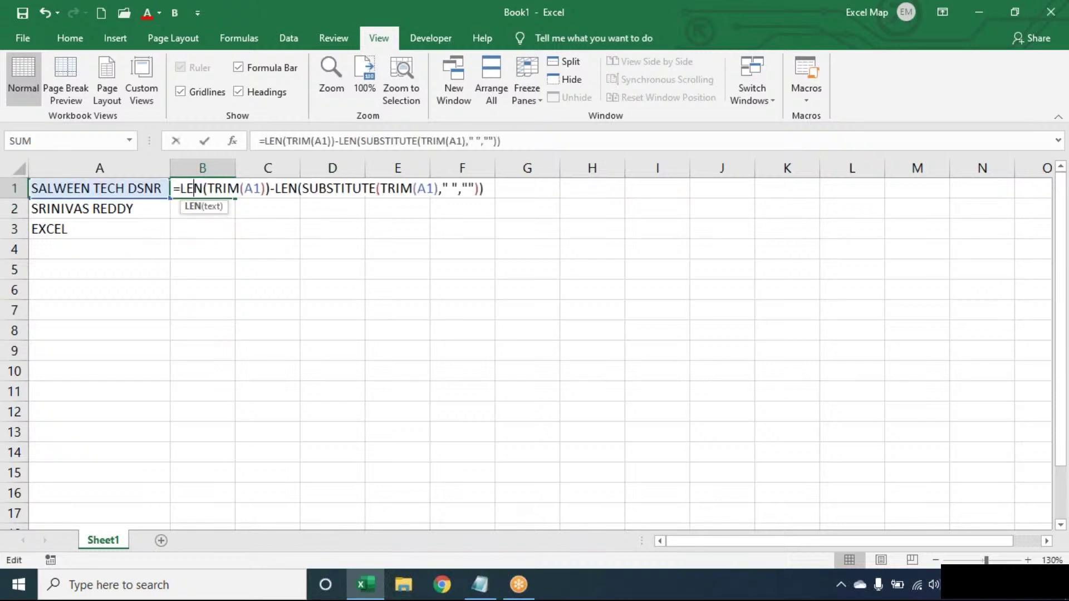
click(180, 188)
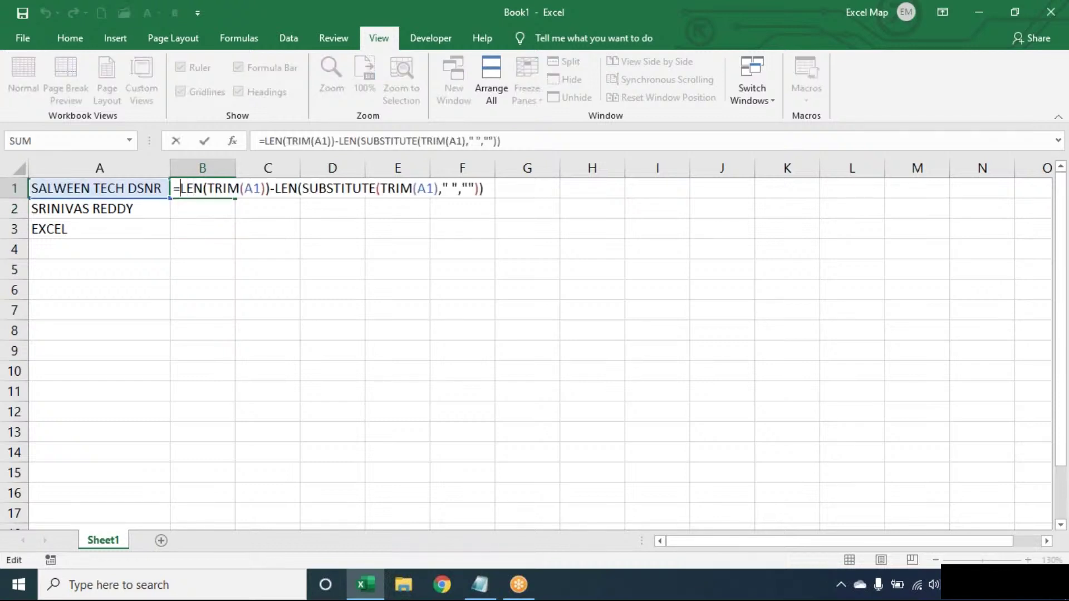
text(SUBSTITUTE()
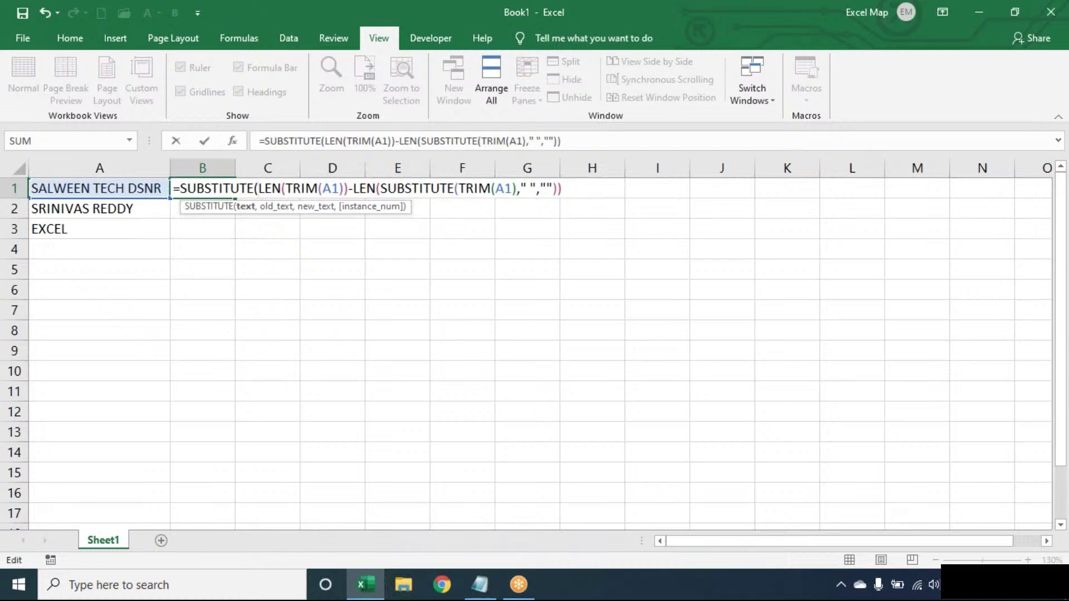
text(TRIM(A1),)
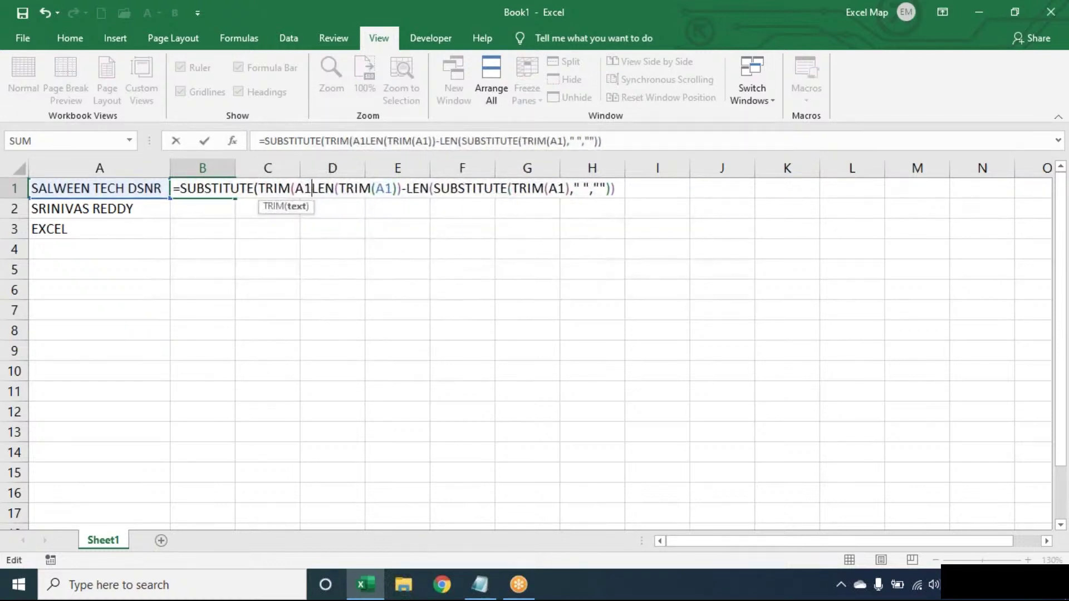
text(" ",)
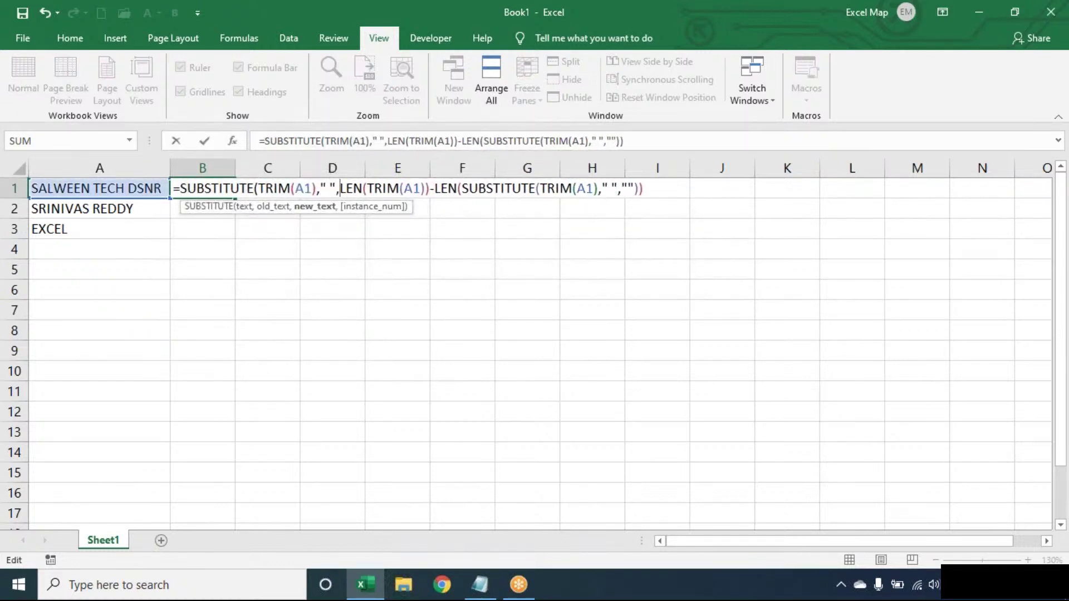
text("*")
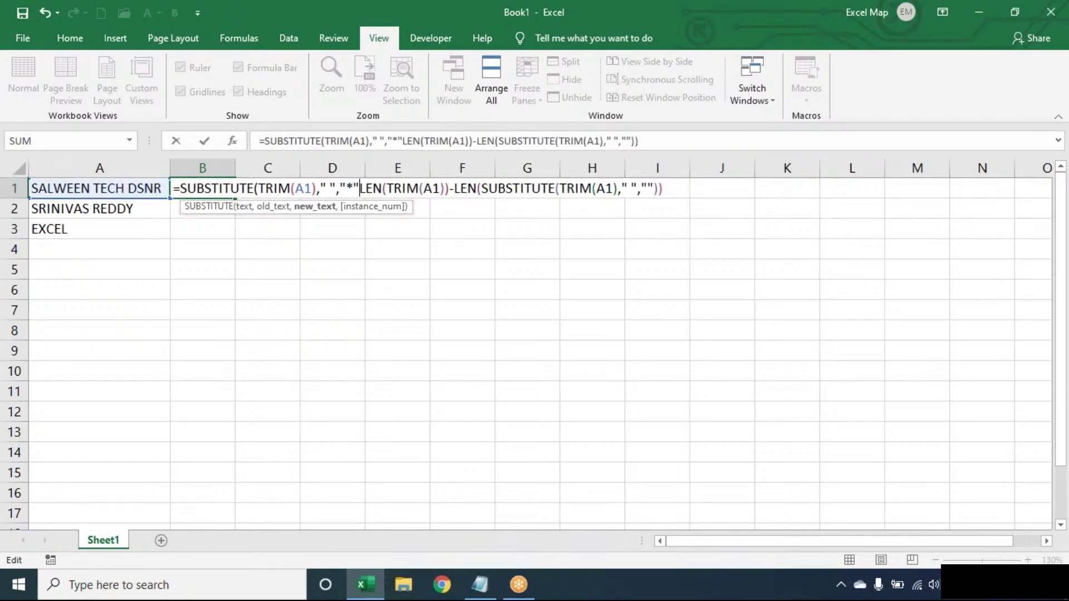
text(,)
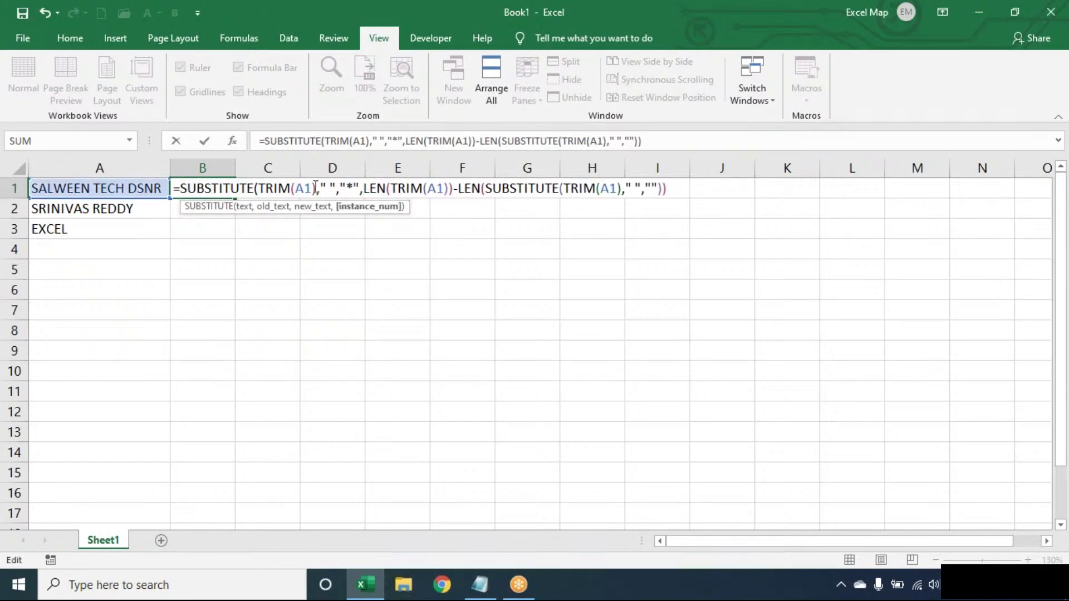
click(333, 179)
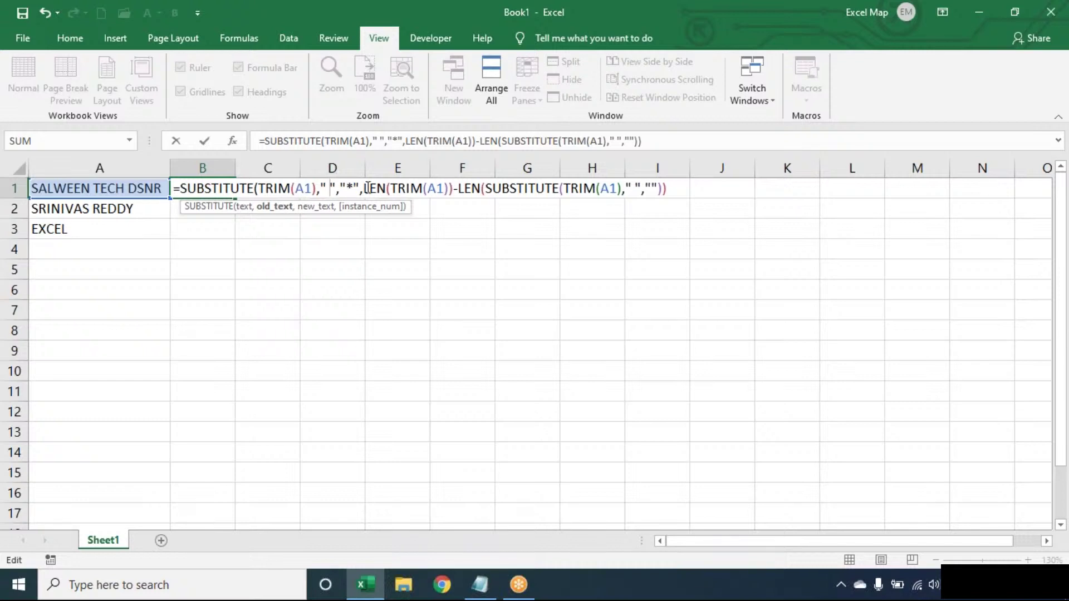
drag(359, 187, 255, 187)
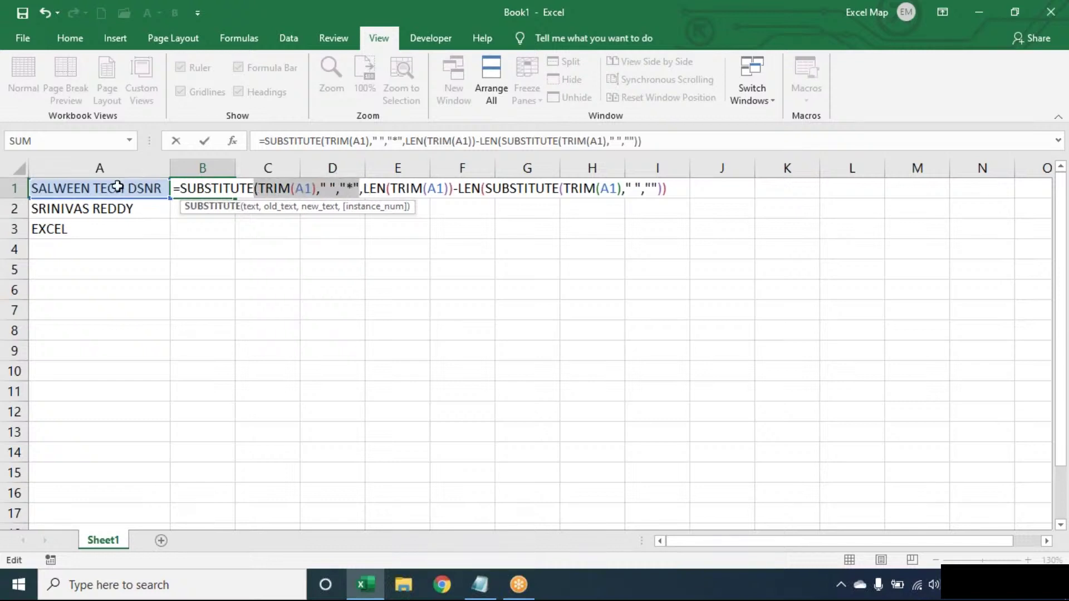
click(377, 190)
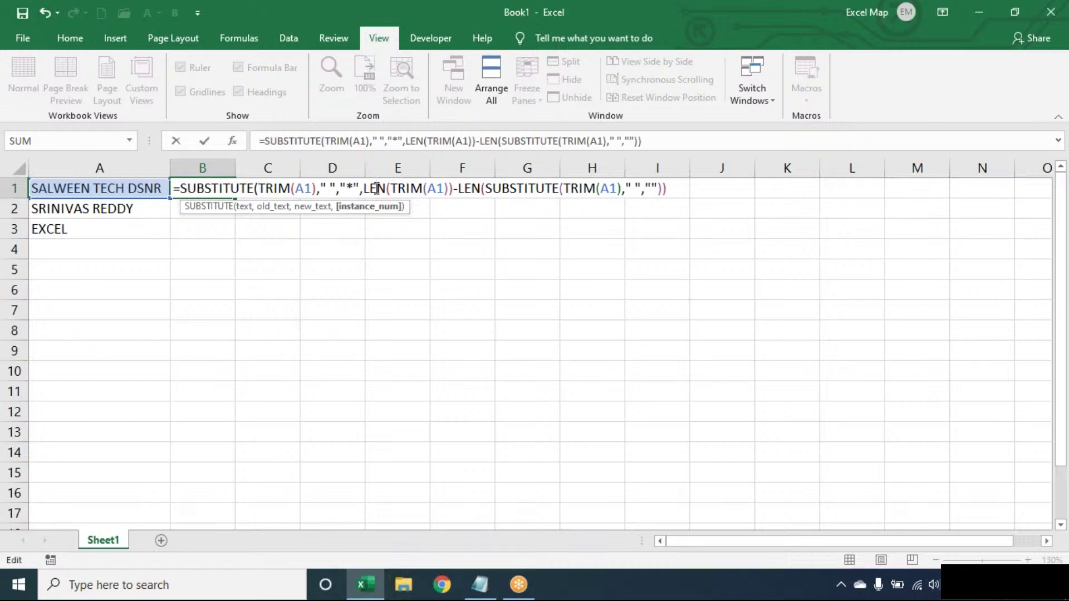
key(Return)
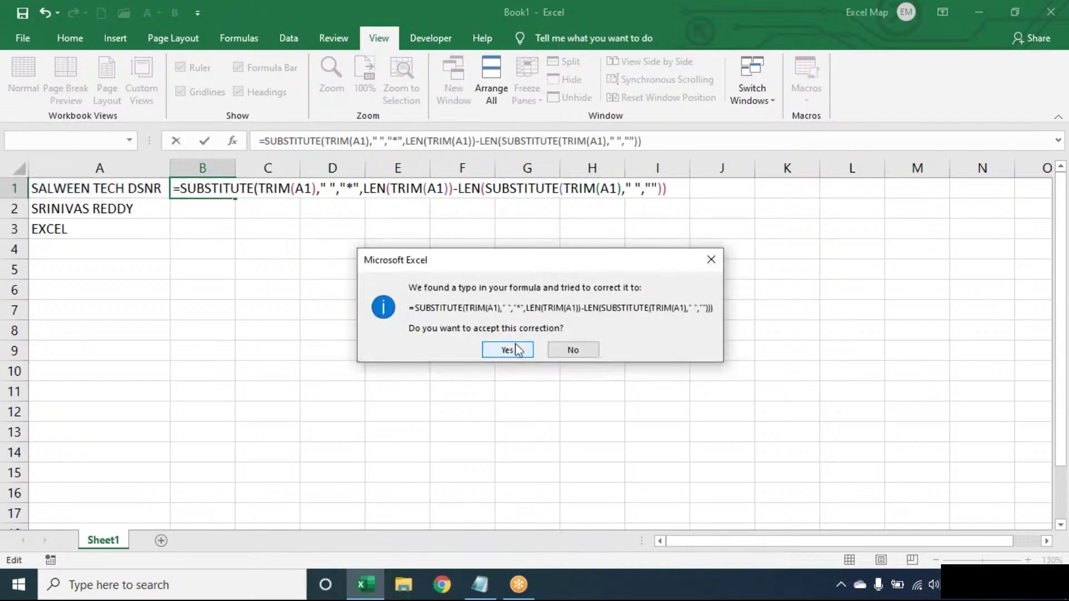
Step: Decline the correction, commit B1 as SALWEEN TECH*DSNR, and copy it into B2
click(573, 343)
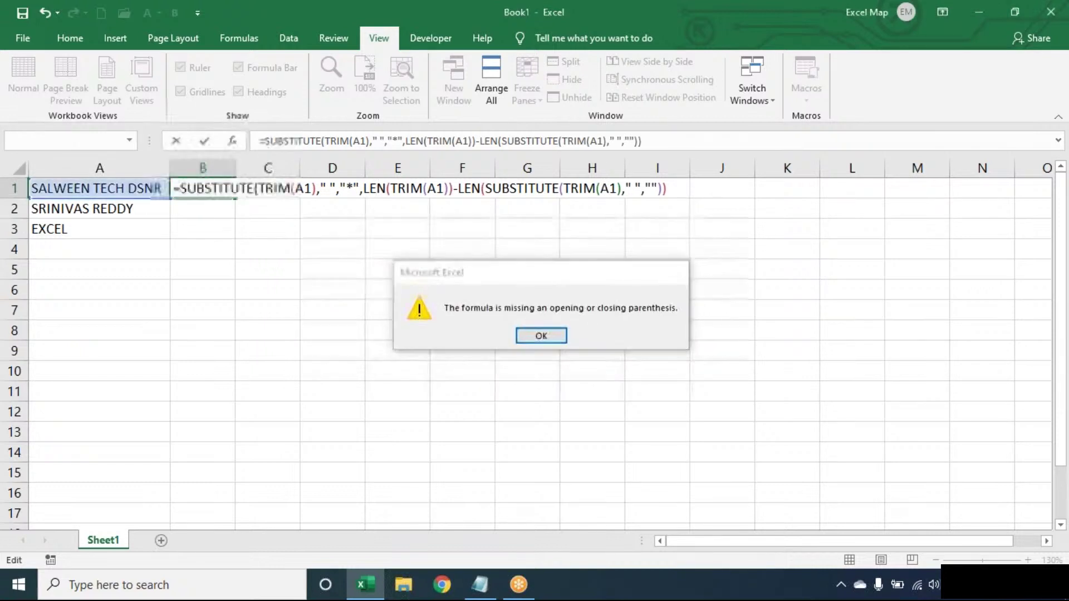
click(542, 335)
click(677, 188)
key(Return)
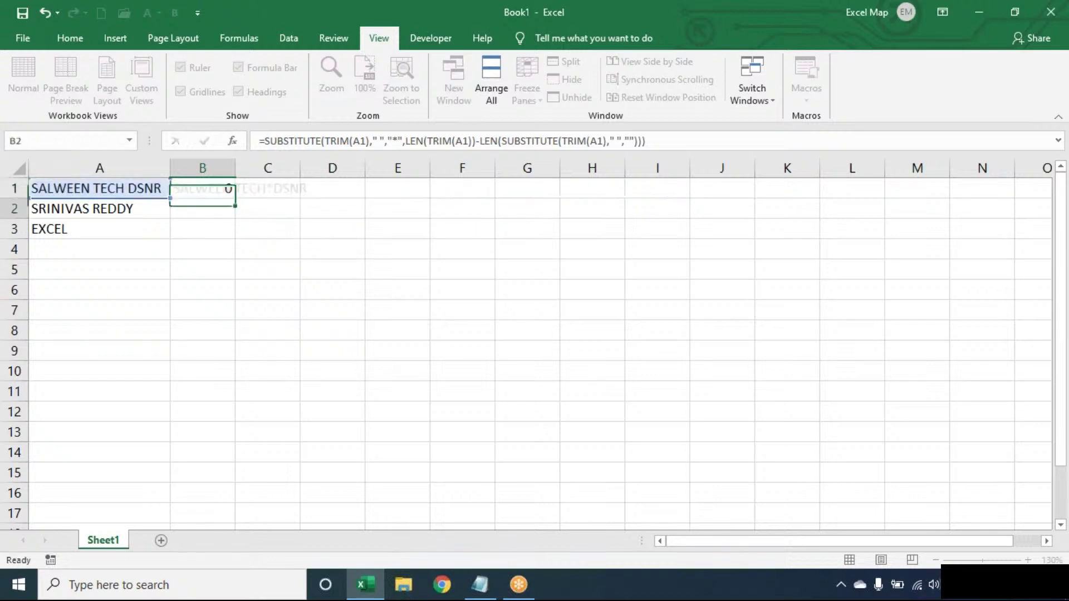
click(225, 189)
drag(237, 196, 233, 214)
Step: Wrap B1's formula in FIND("*", …) so it returns the asterisk position 13
double_click(219, 189)
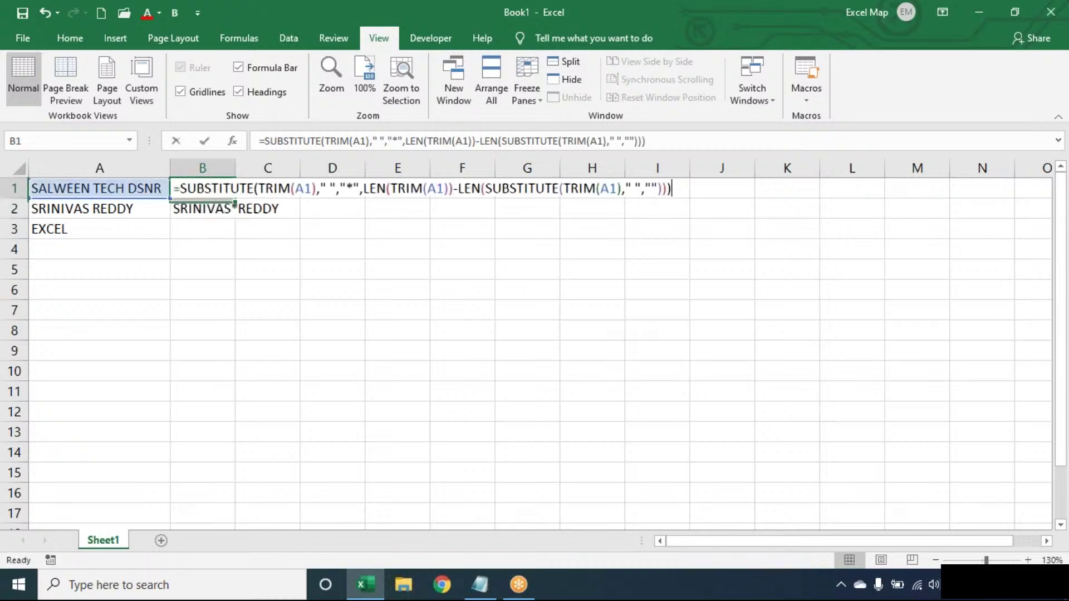
click(184, 189)
text(FIND(")
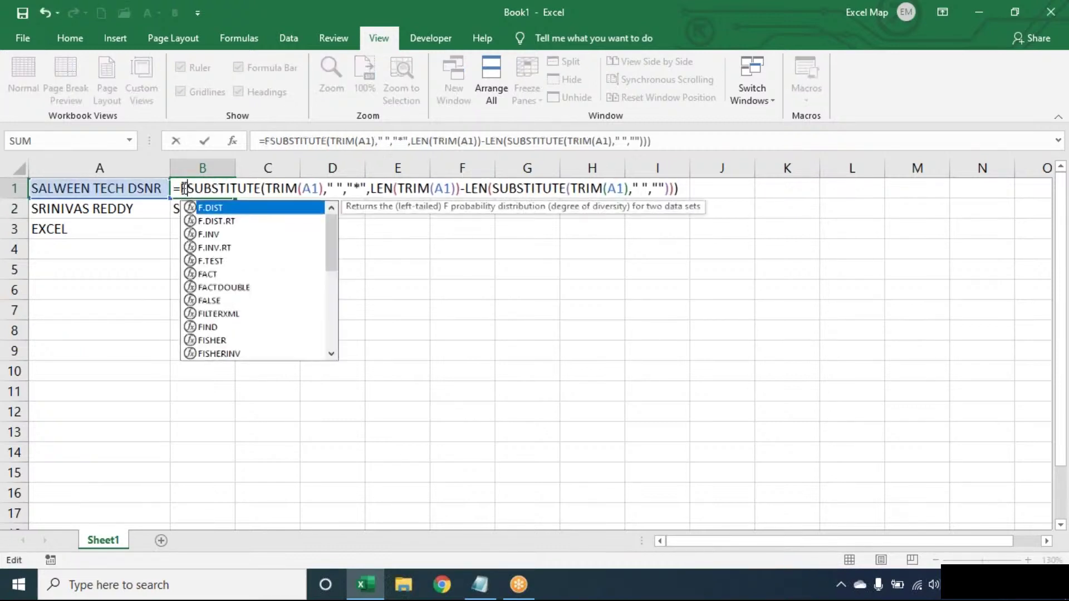
text(*",M)
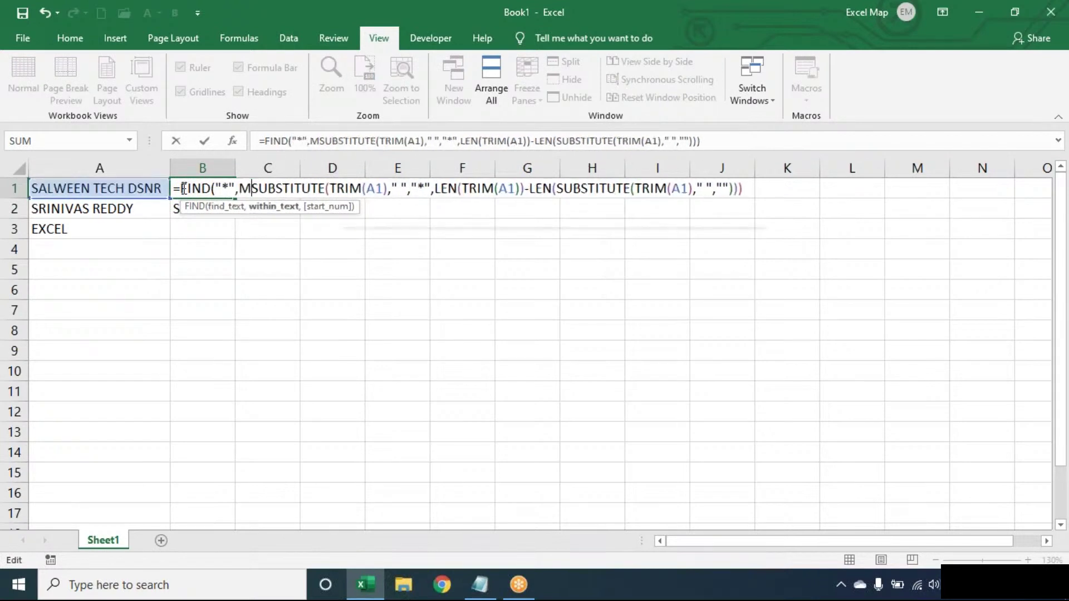
key(BackSpace)
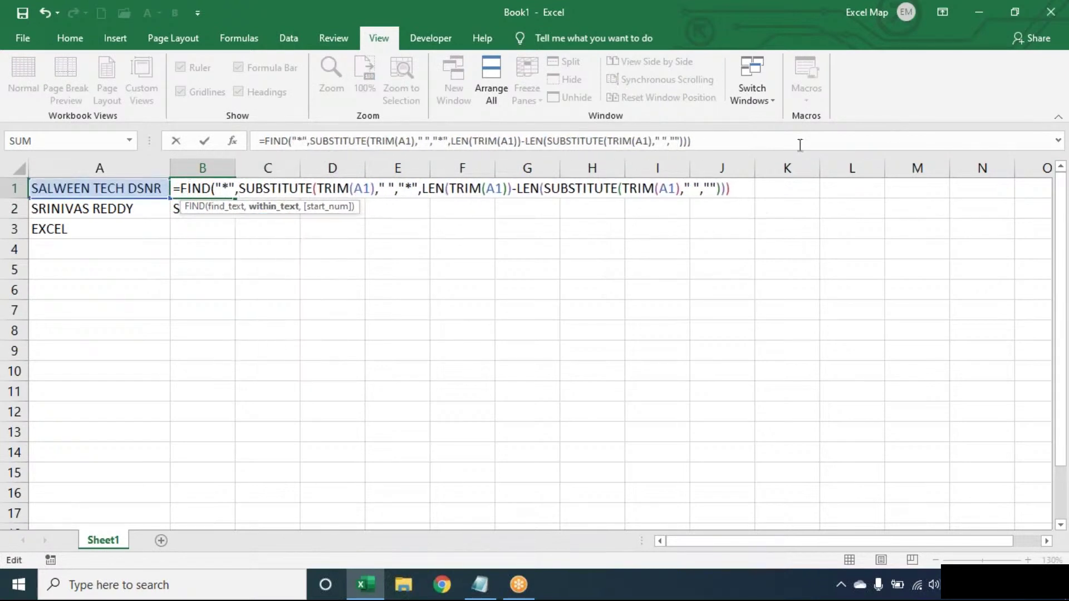
click(742, 190)
text())
key(Return)
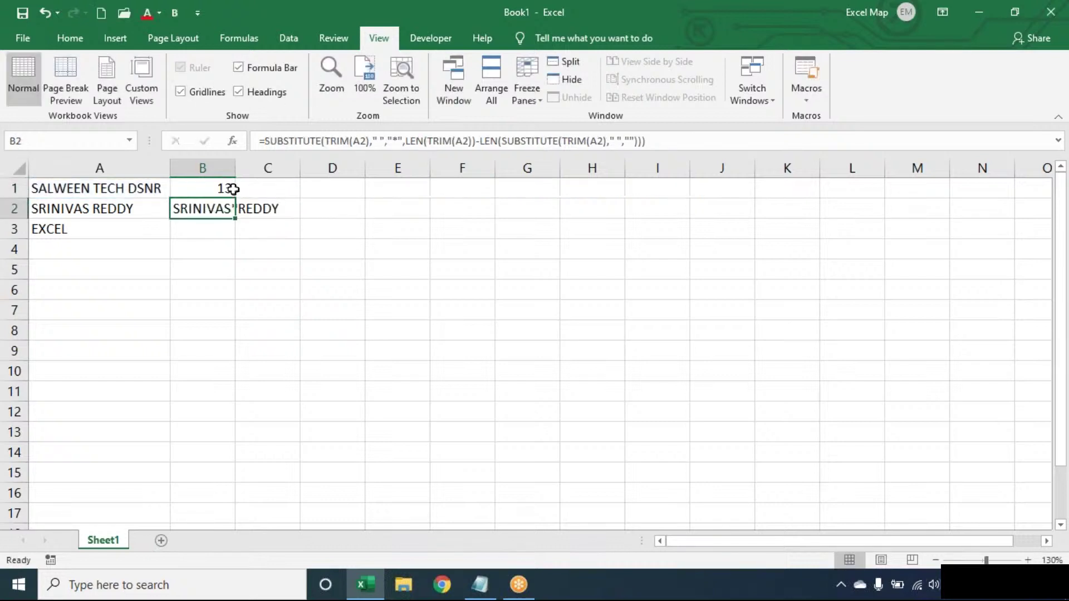
Step: Prefix B1's formula with LEN(TRIM(A1))- so it returns the last word's length, 4
double_click(190, 189)
click(181, 189)
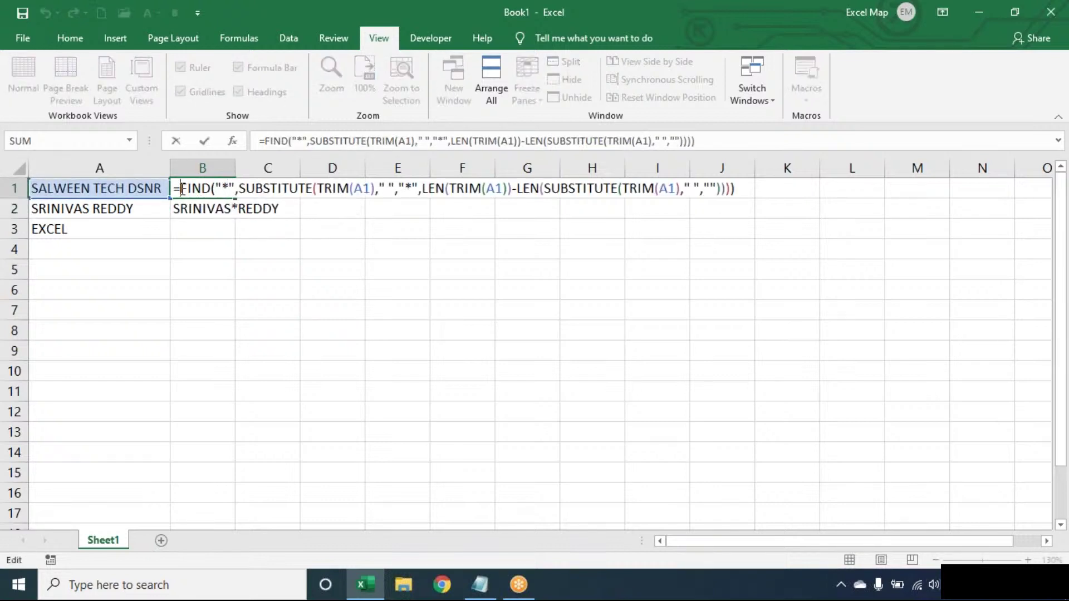
text(LEN(TRIM(A1)
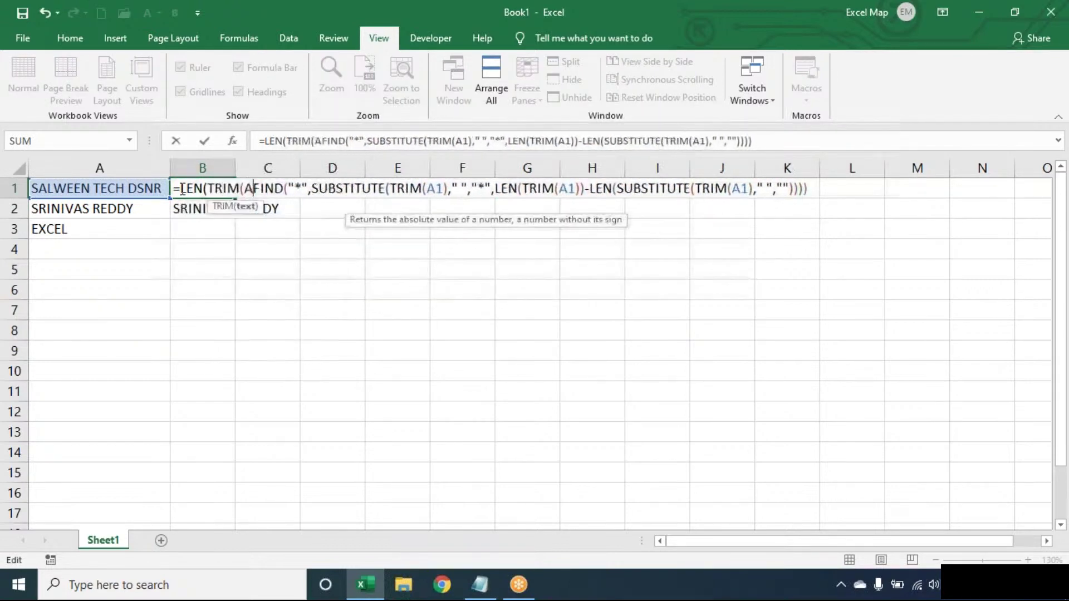
text())
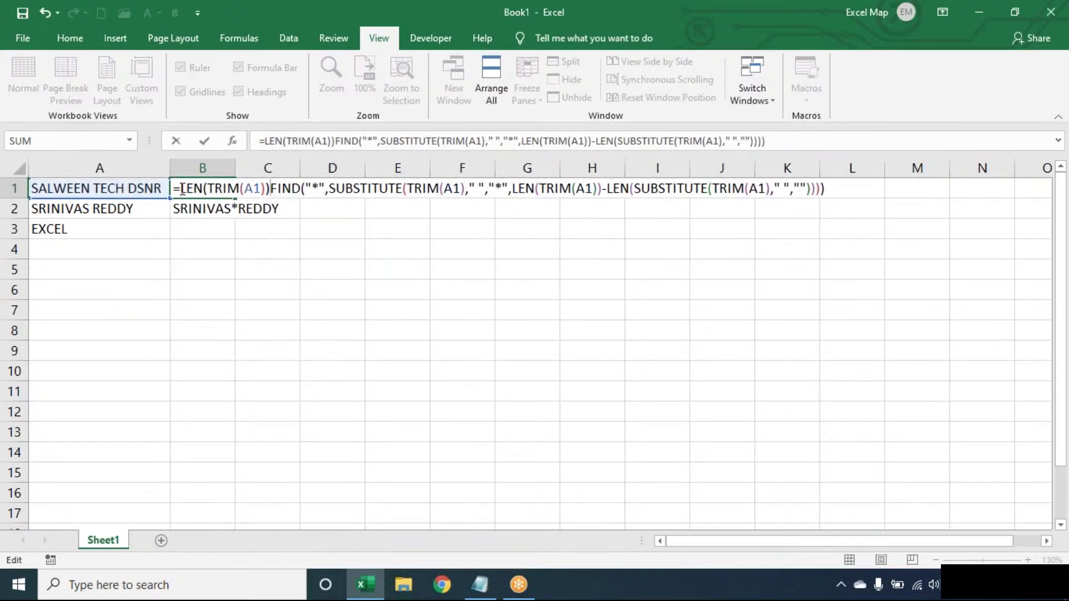
text()-)
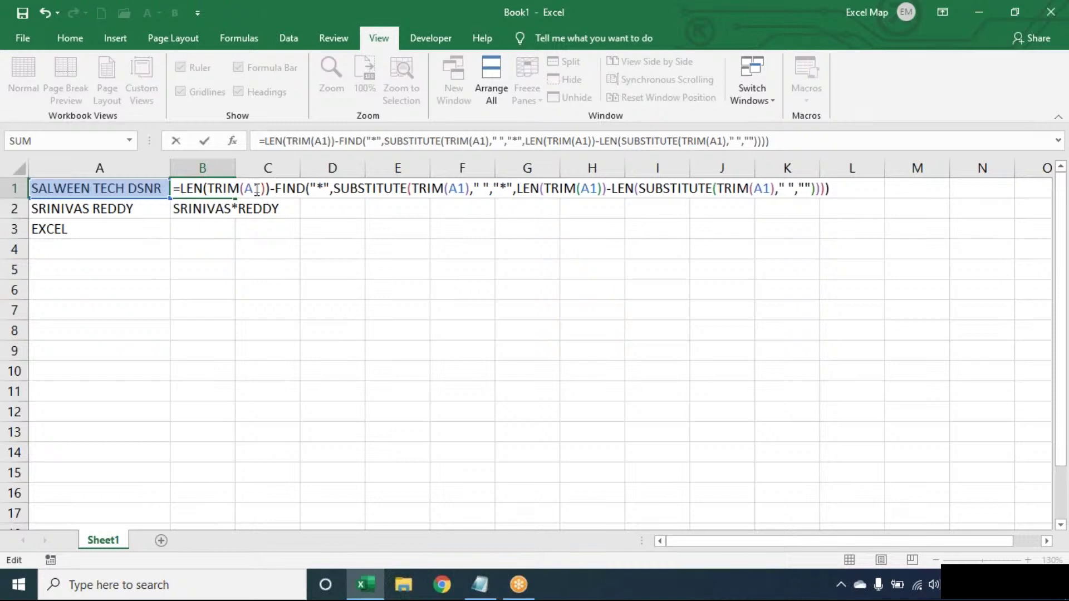
key(Return)
Step: Wrap B1's formula in RIGHT(TRIM(A1), …) so it returns the last word DSNR
double_click(204, 189)
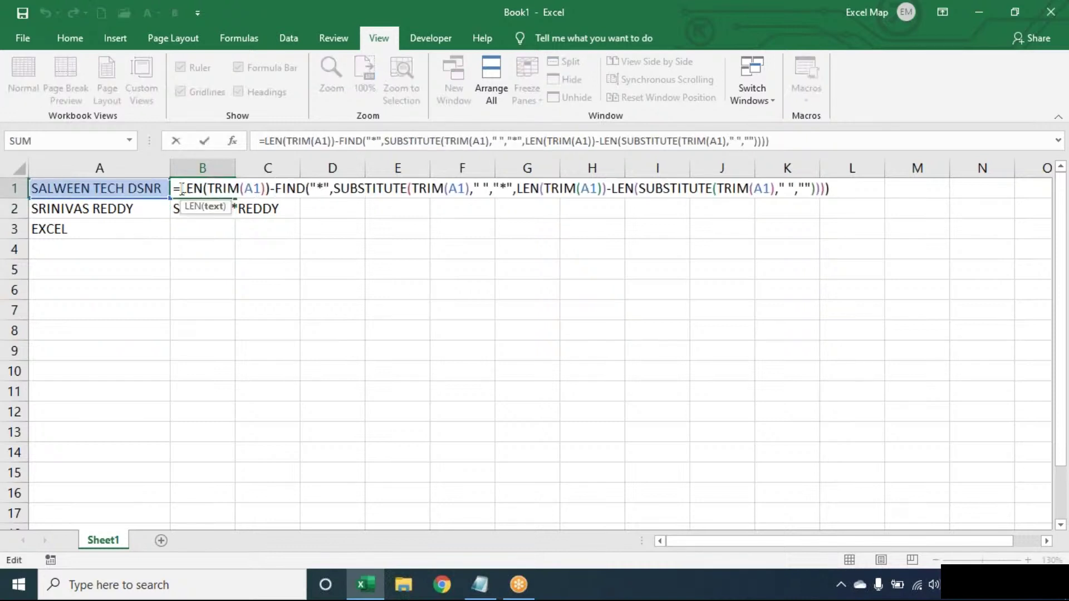
click(180, 190)
text(RIGHT()
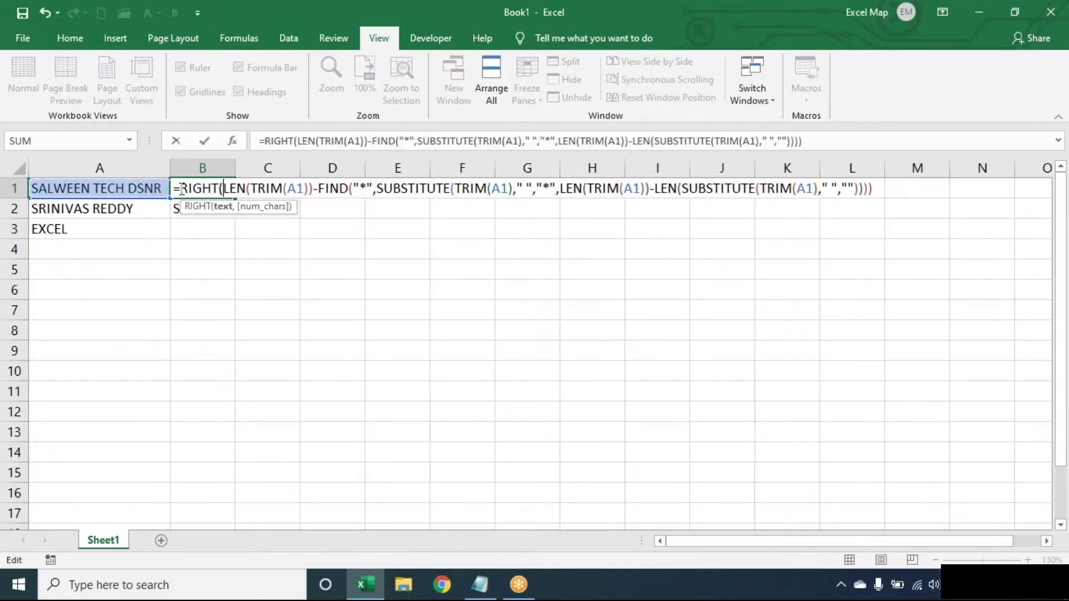
text(TRIM(A1))
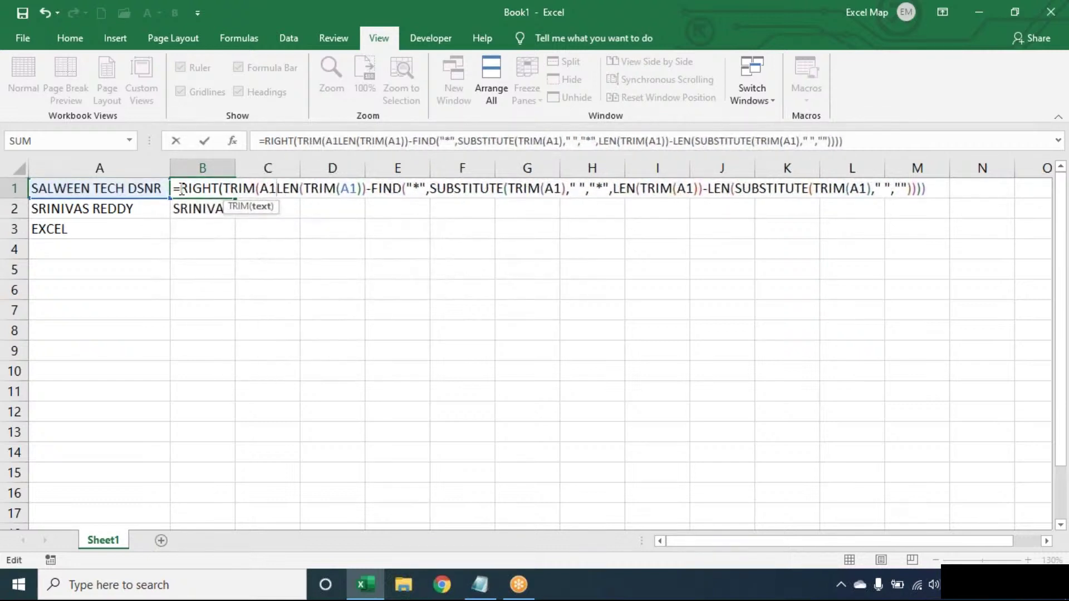
text(,)
click(943, 190)
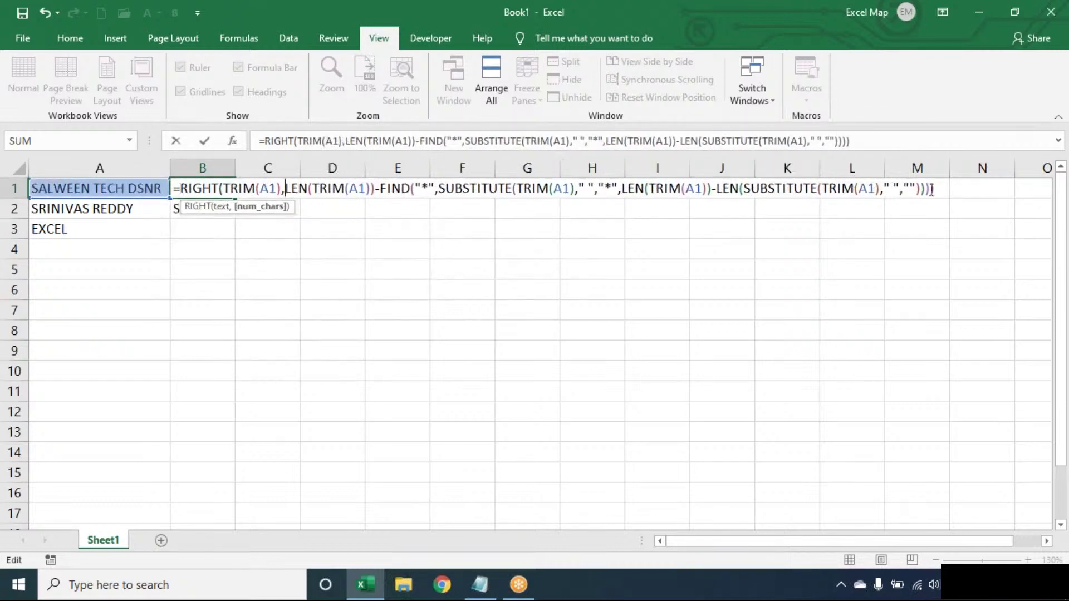
text())
key(Return)
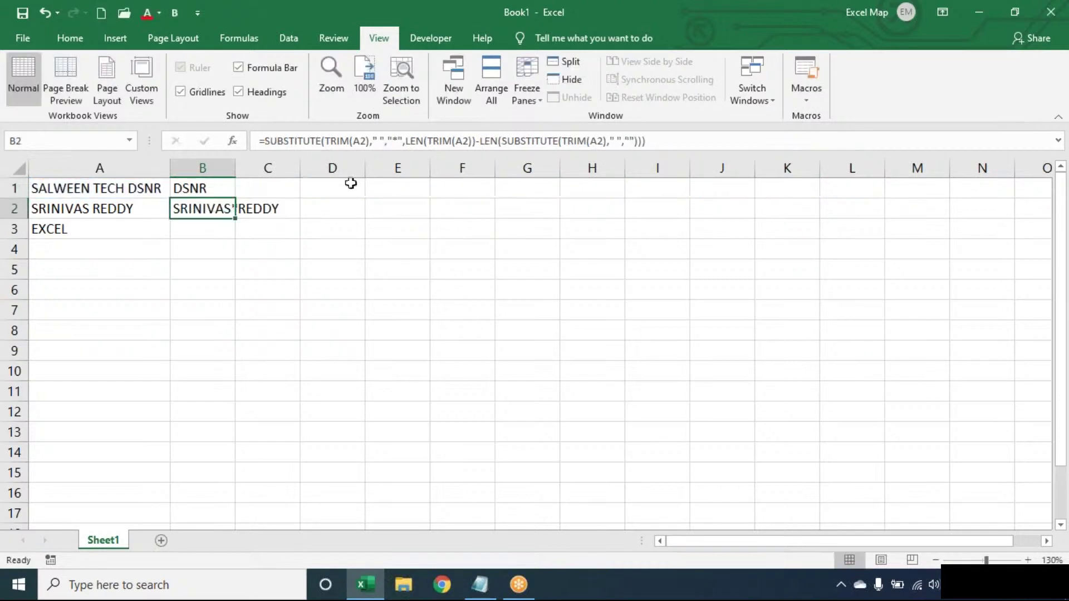
Step: Wrap B1's last-word formula in IFERROR so it falls back to TRIM(A1)
click(225, 184)
drag(235, 199, 237, 231)
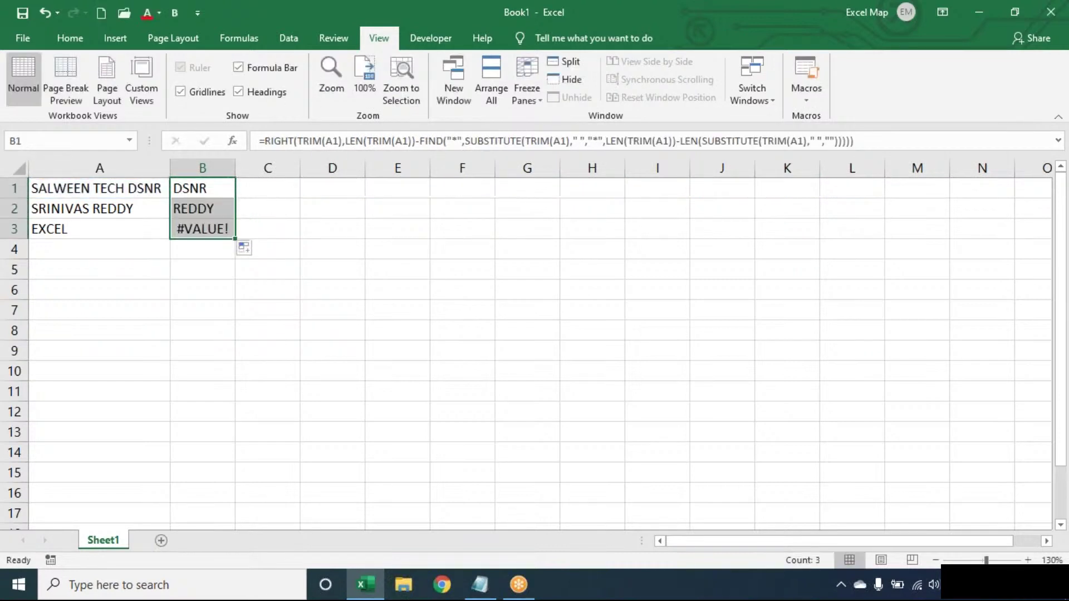
double_click(193, 185)
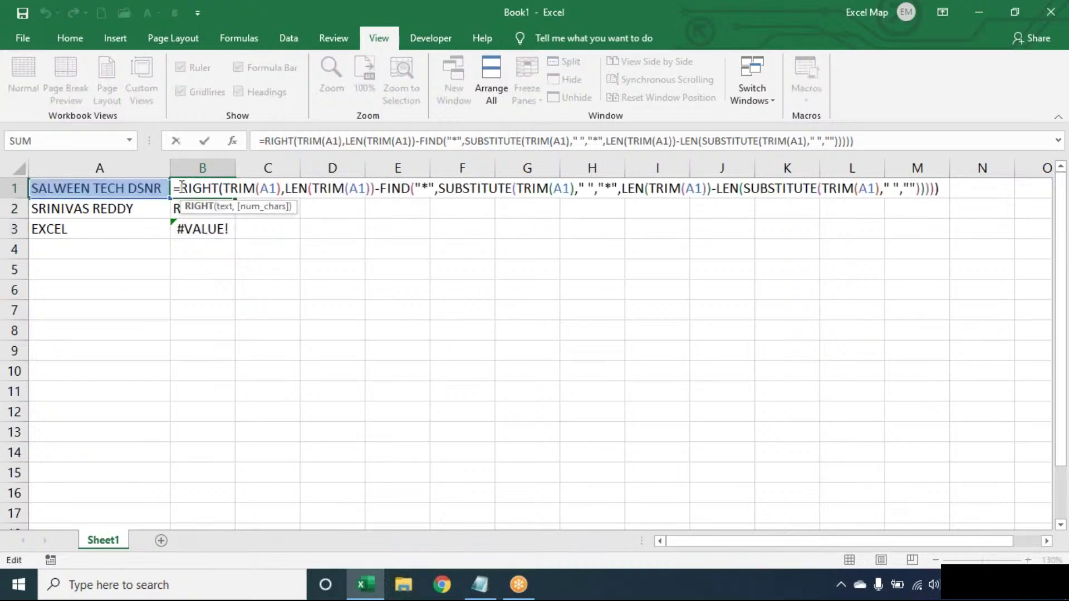
click(181, 188)
text(IFERROR()
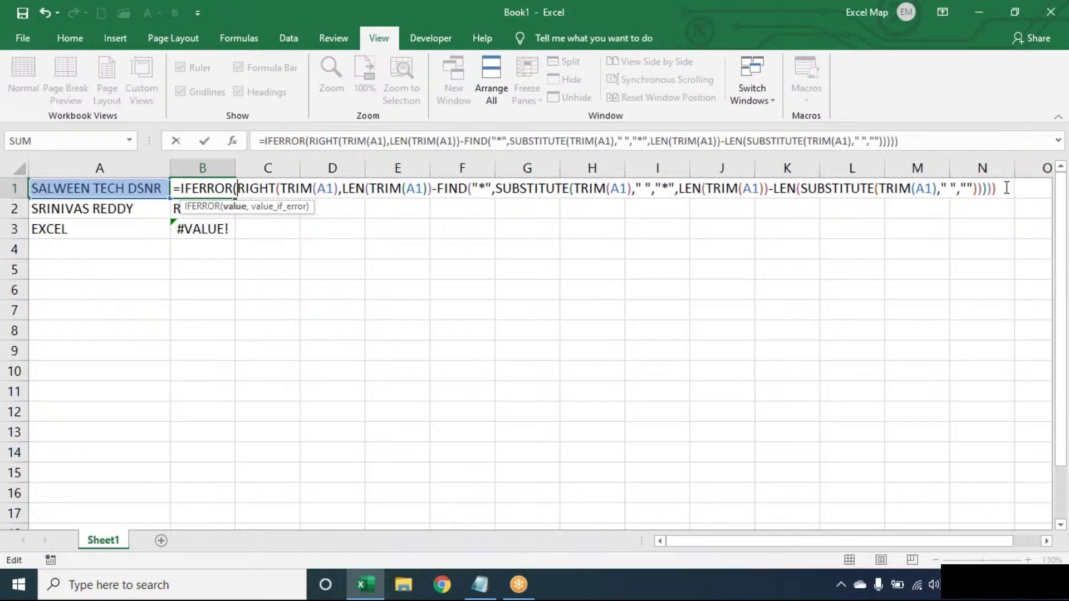
click(1007, 189)
text(,)
text(TRIM(A1)))
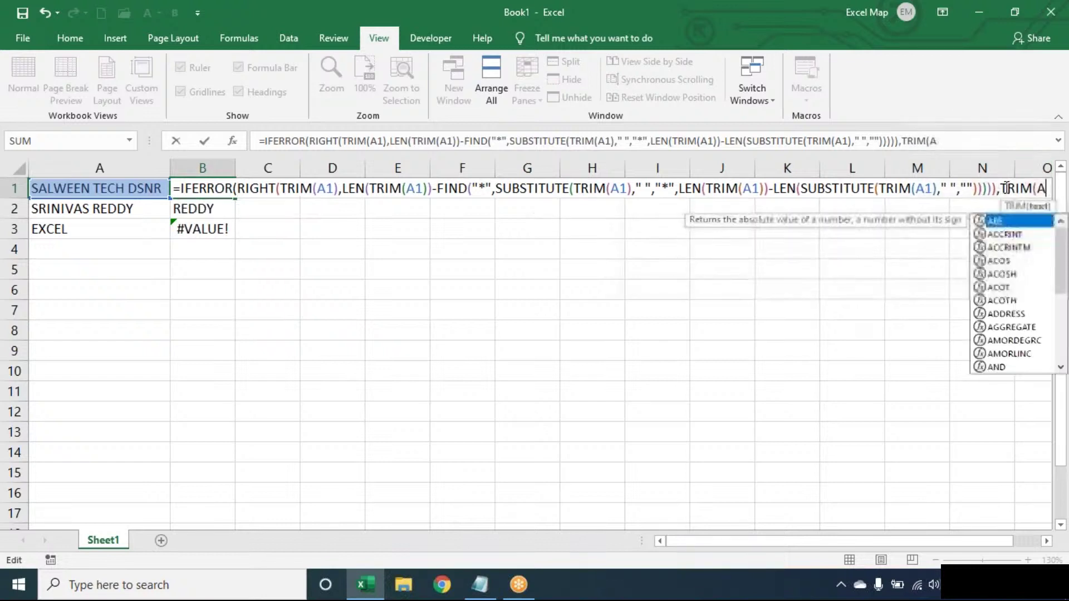
key(Return)
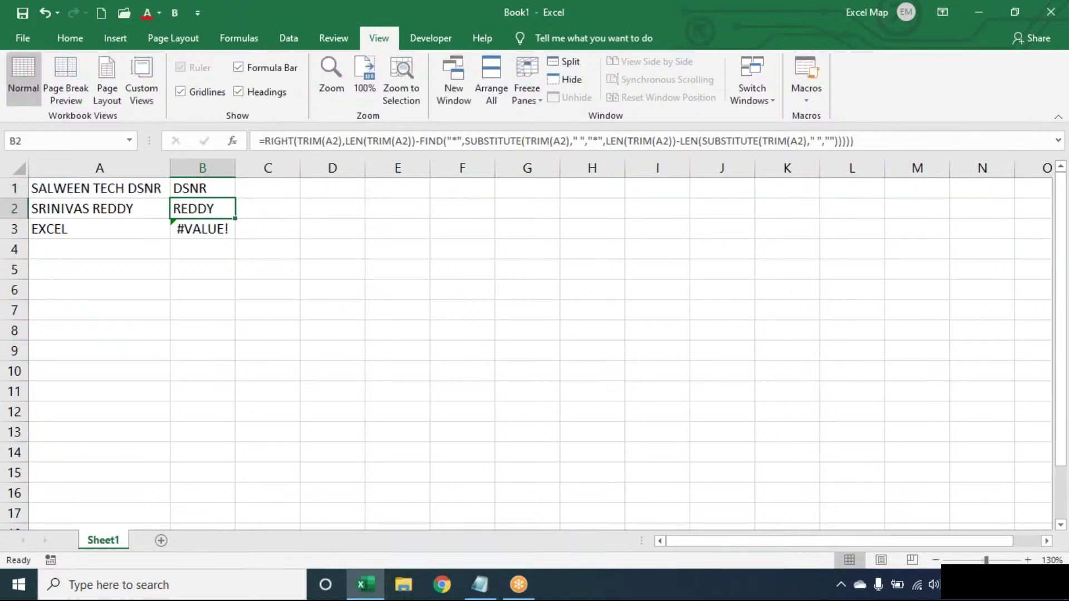
Step: Fill B1's formula down through B3 so B3 shows EXCEL, and zoom the sheet in
click(228, 191)
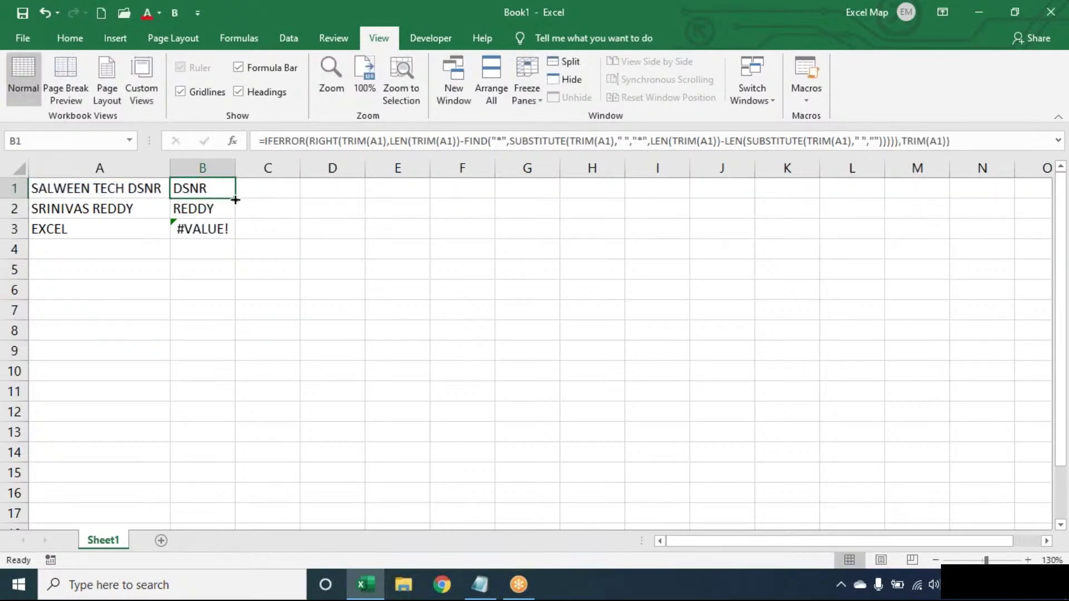
drag(235, 199, 236, 238)
click(1028, 560)
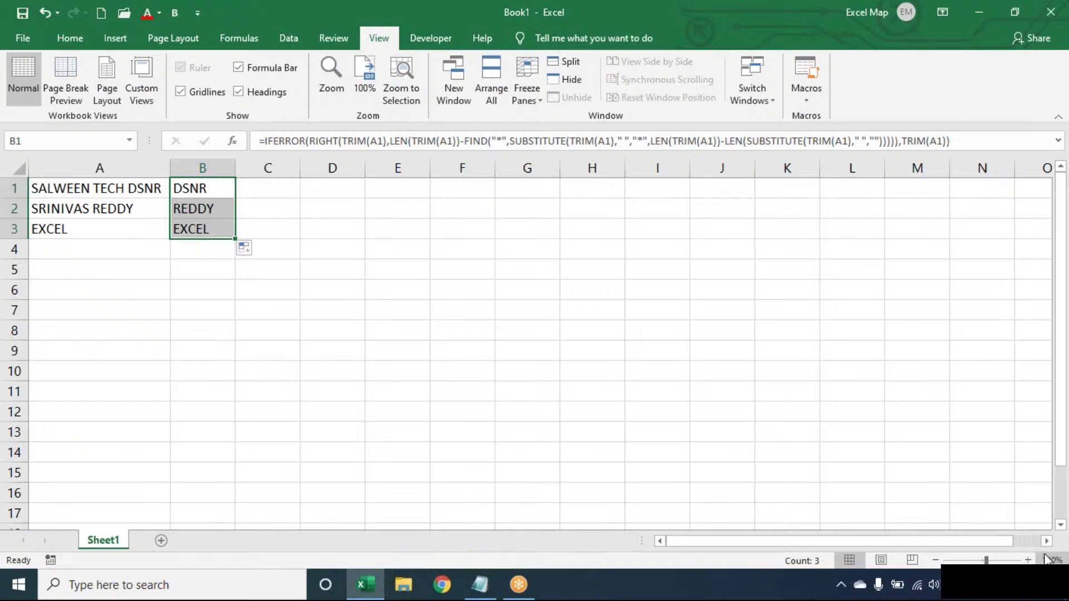
click(1028, 560)
click(1027, 560)
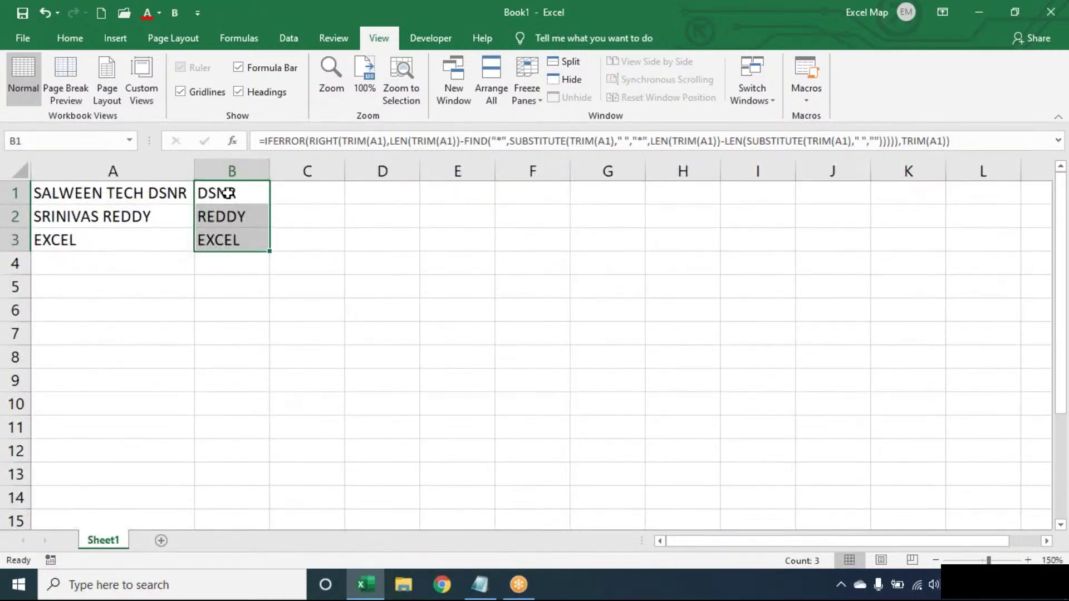
double_click(228, 191)
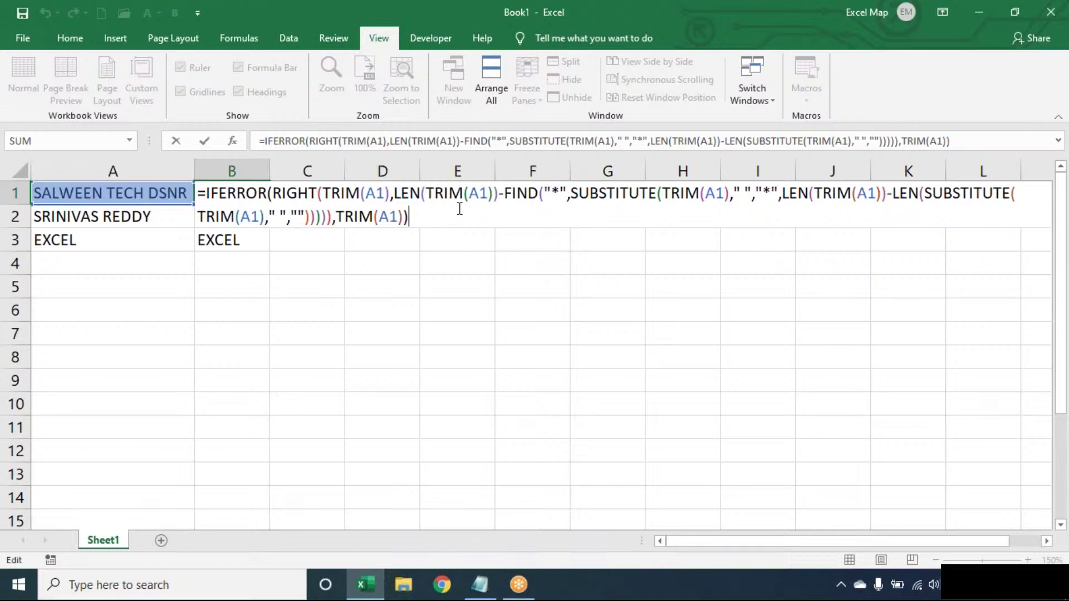
click(749, 28)
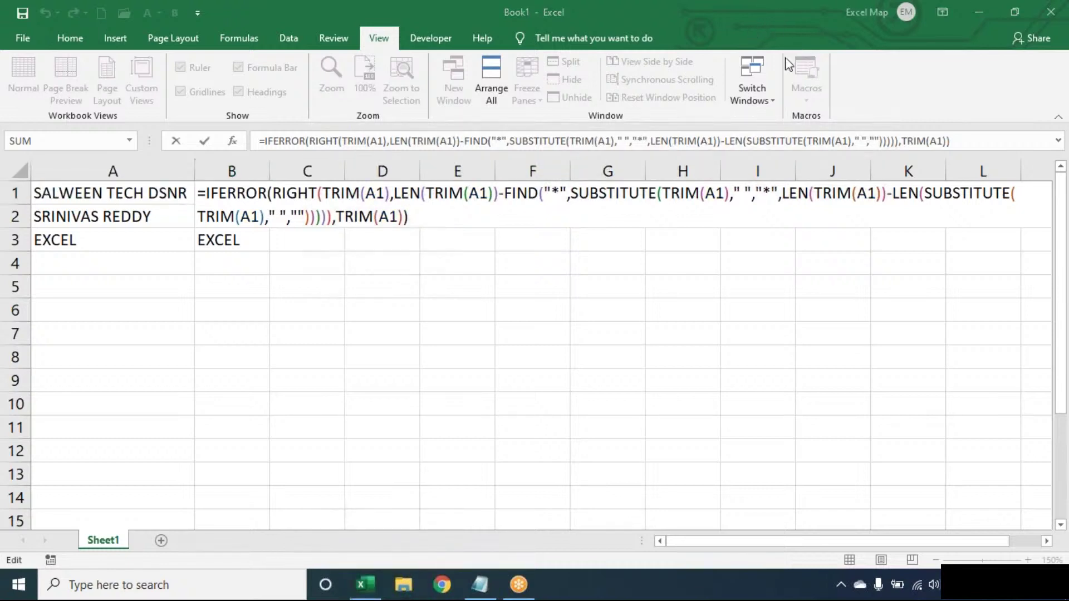
click(473, 227)
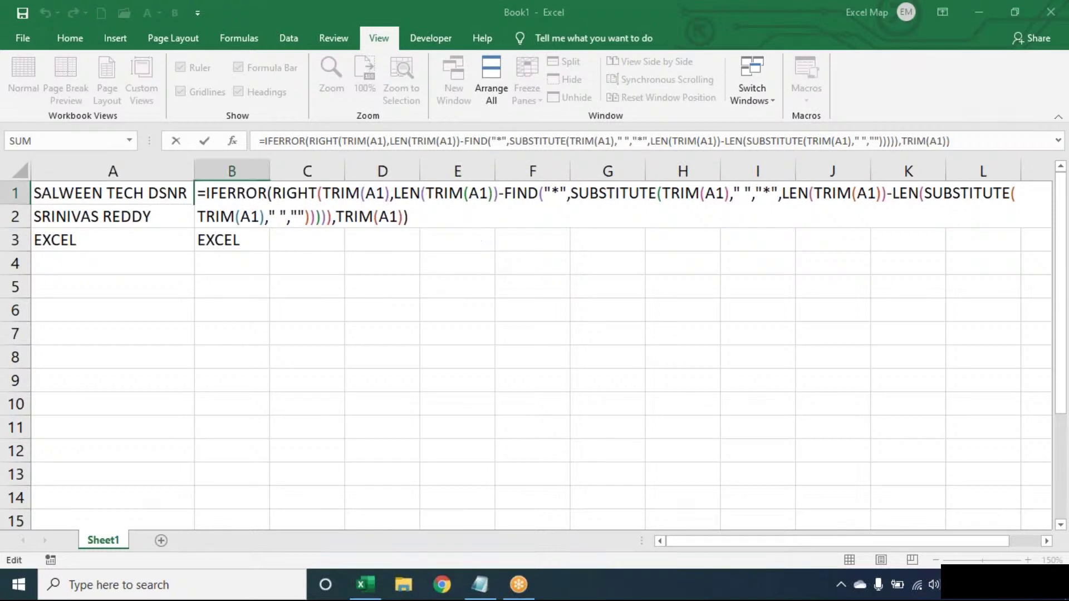
key(Return)
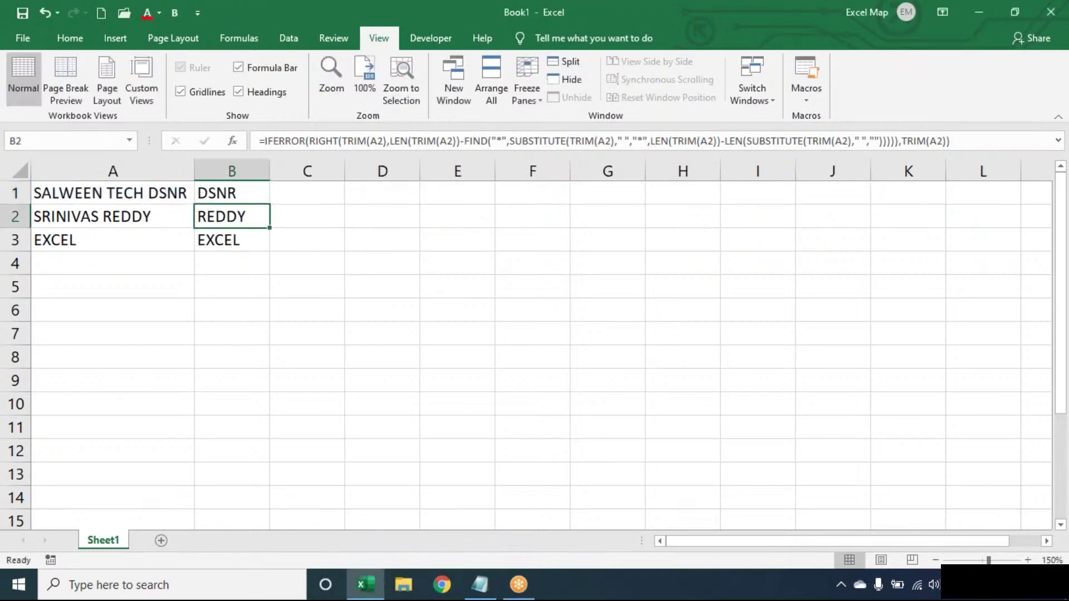
key(Up)
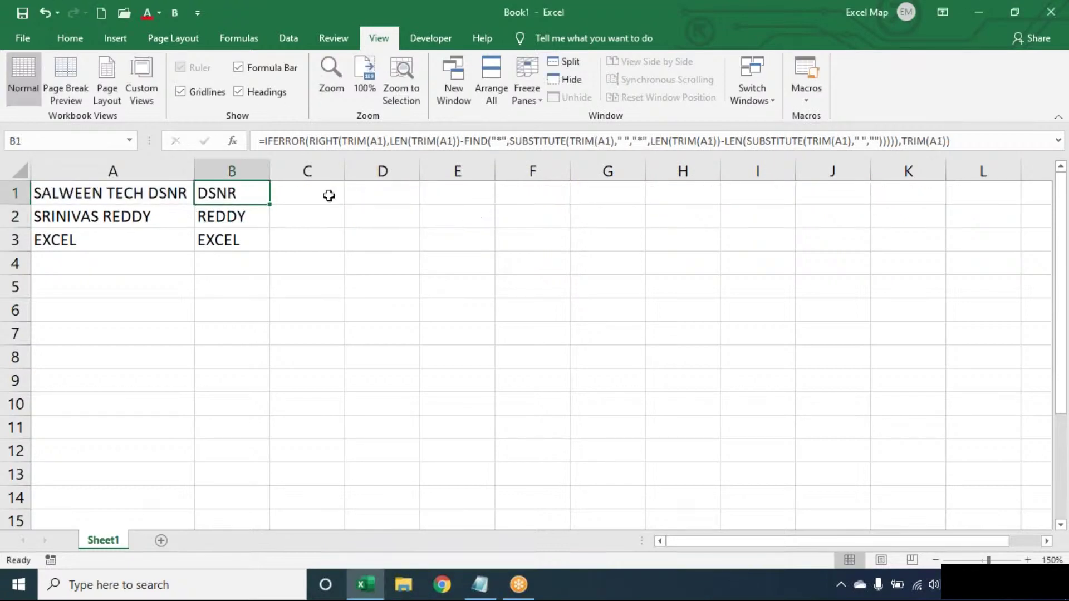
double_click(246, 193)
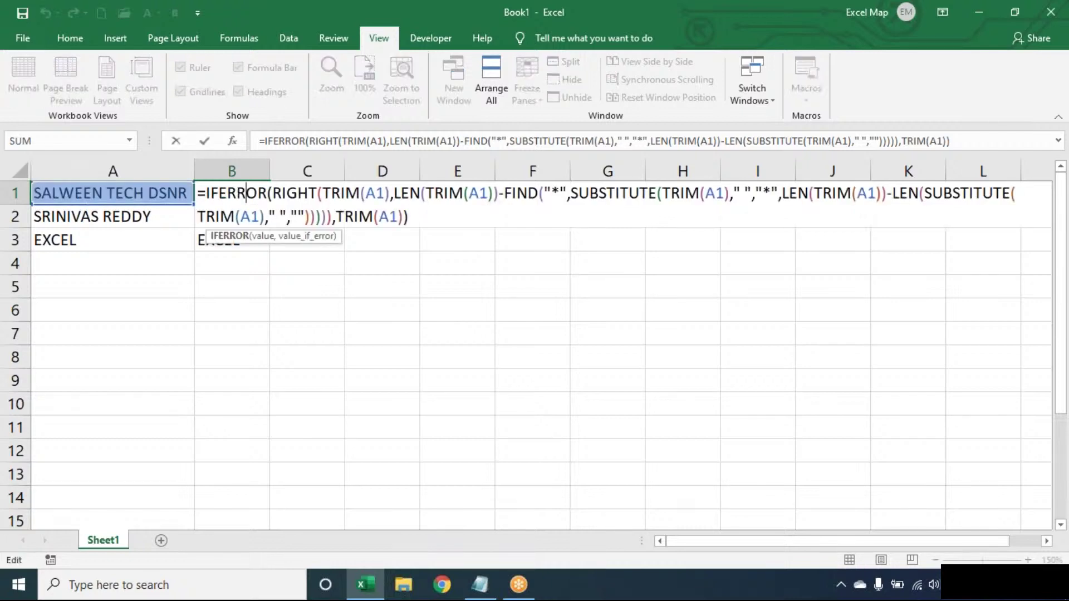
key(Escape)
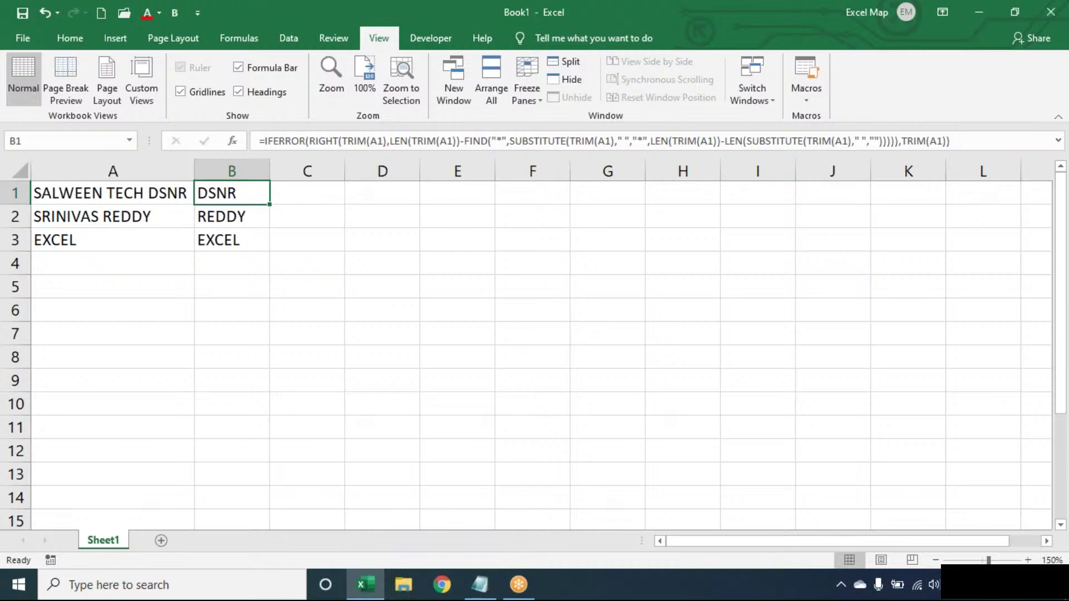
Step: Open the SALES REPORT workbook from the recent files list
click(25, 37)
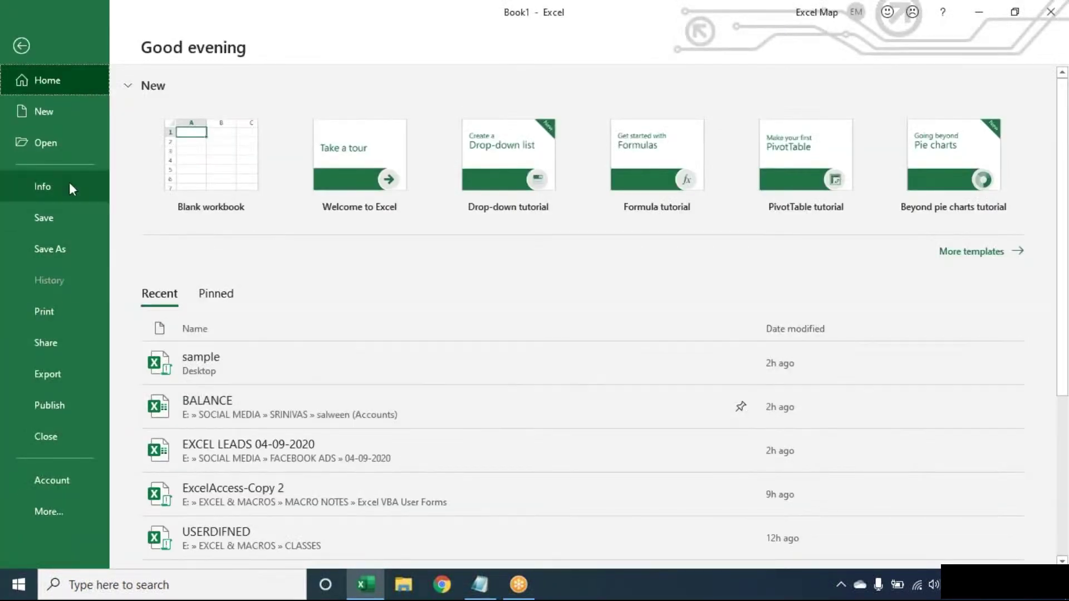
click(69, 149)
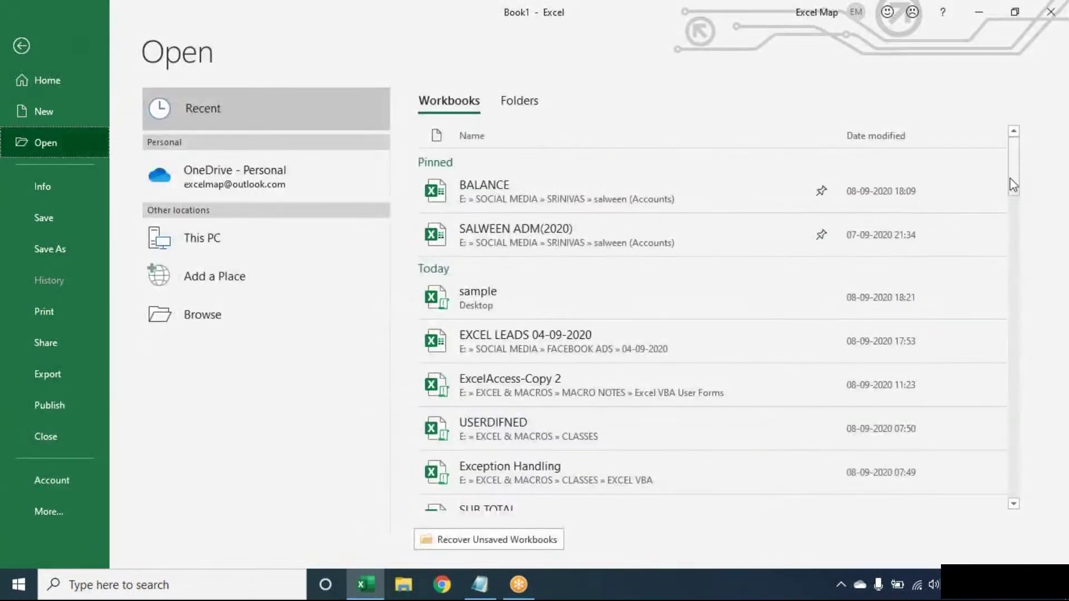
drag(1013, 186, 1018, 254)
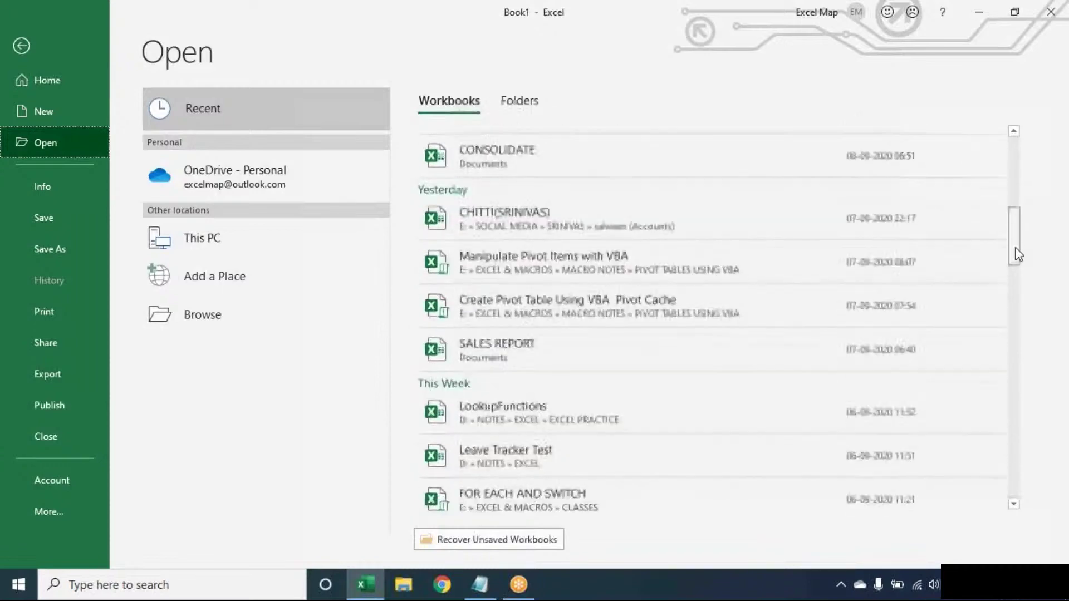
scroll(699, 265, down, 3)
click(699, 265)
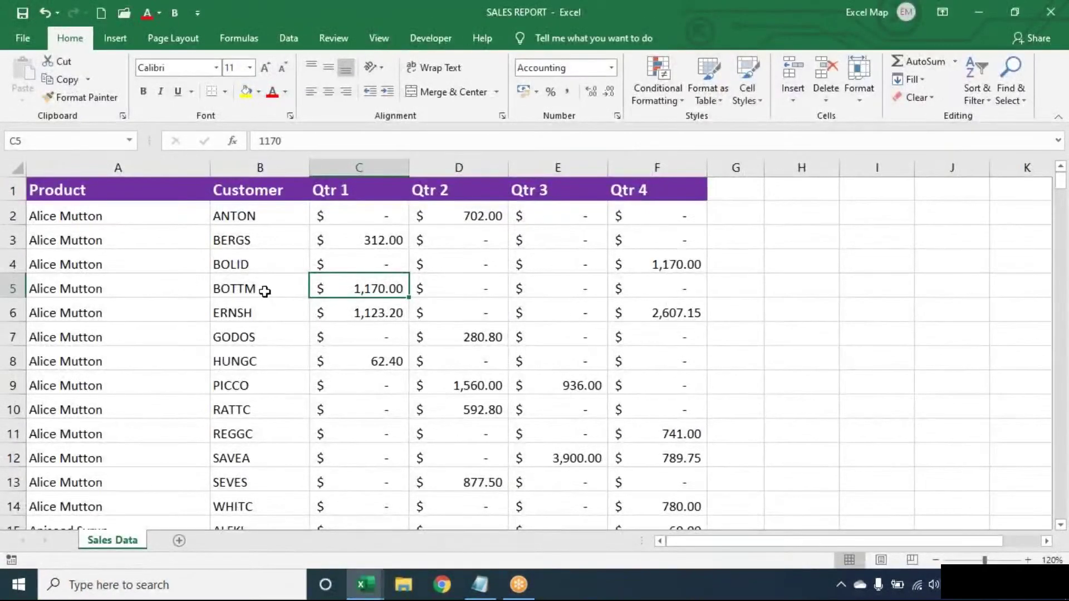
Step: Select the whole sales table and try a Text that Contains highlight rule, then cancel it
click(265, 292)
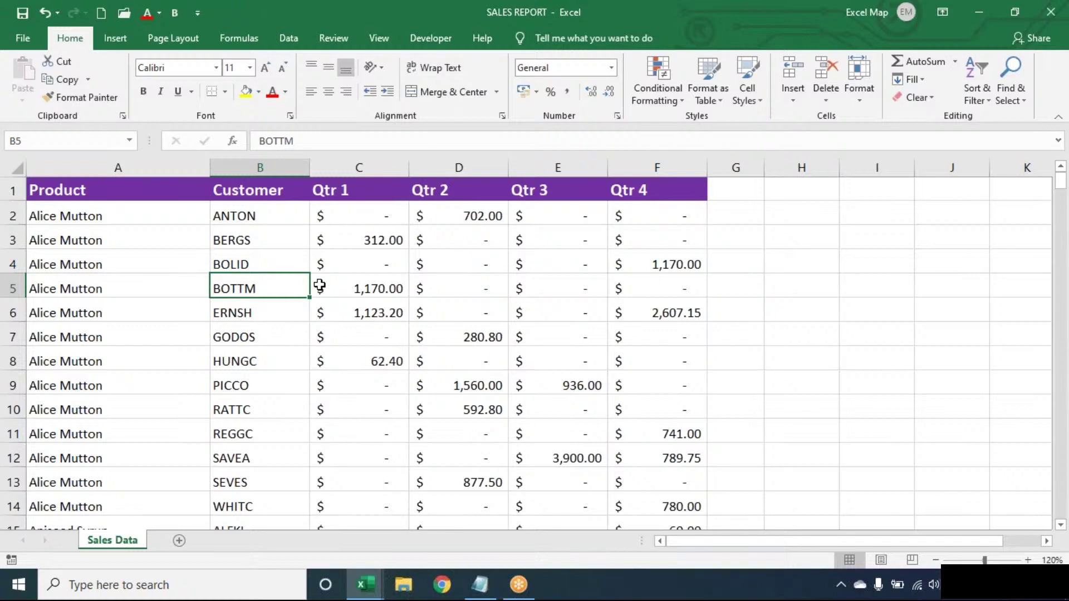
key(ctrl+a)
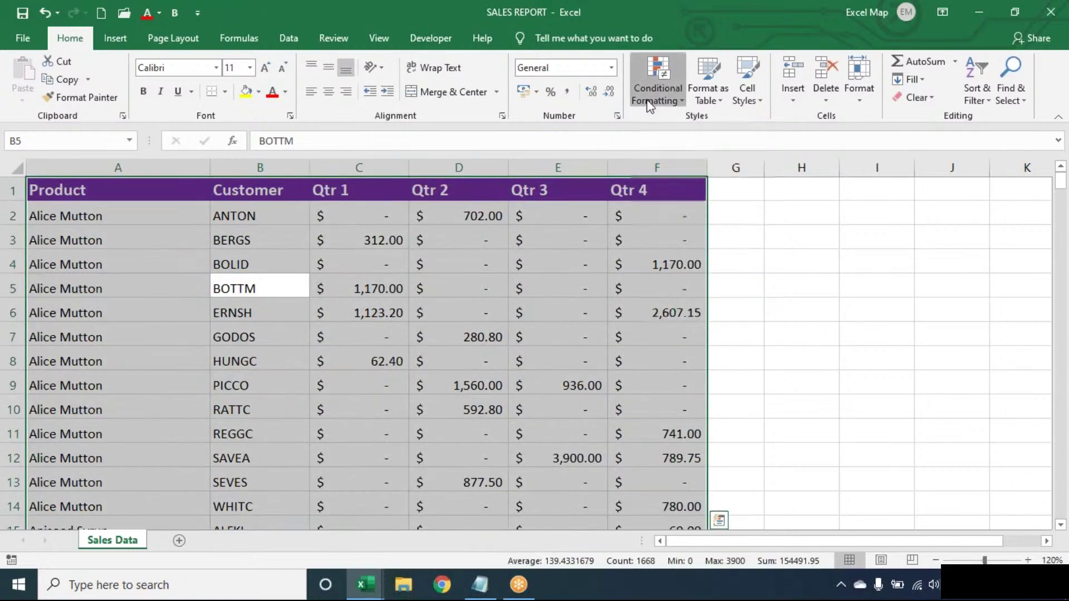
click(658, 84)
mouse_move(673, 128)
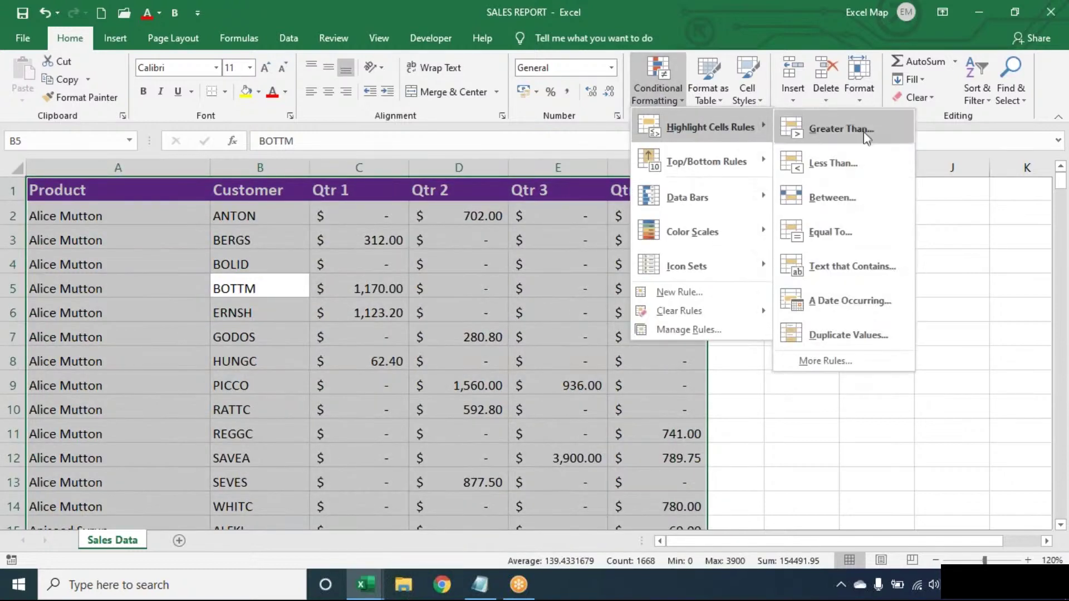
click(846, 260)
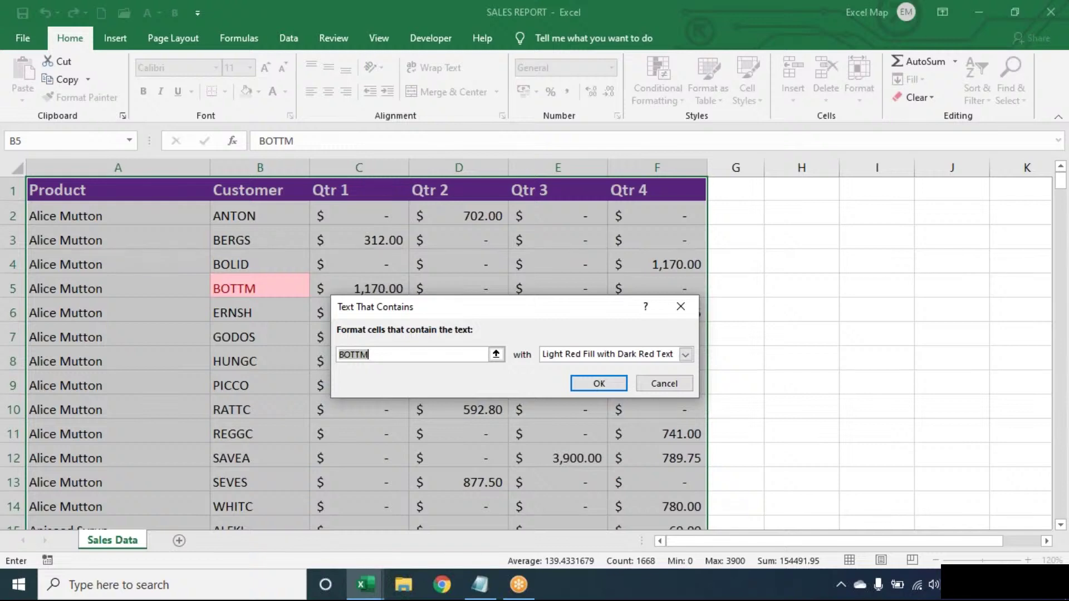
key(Escape)
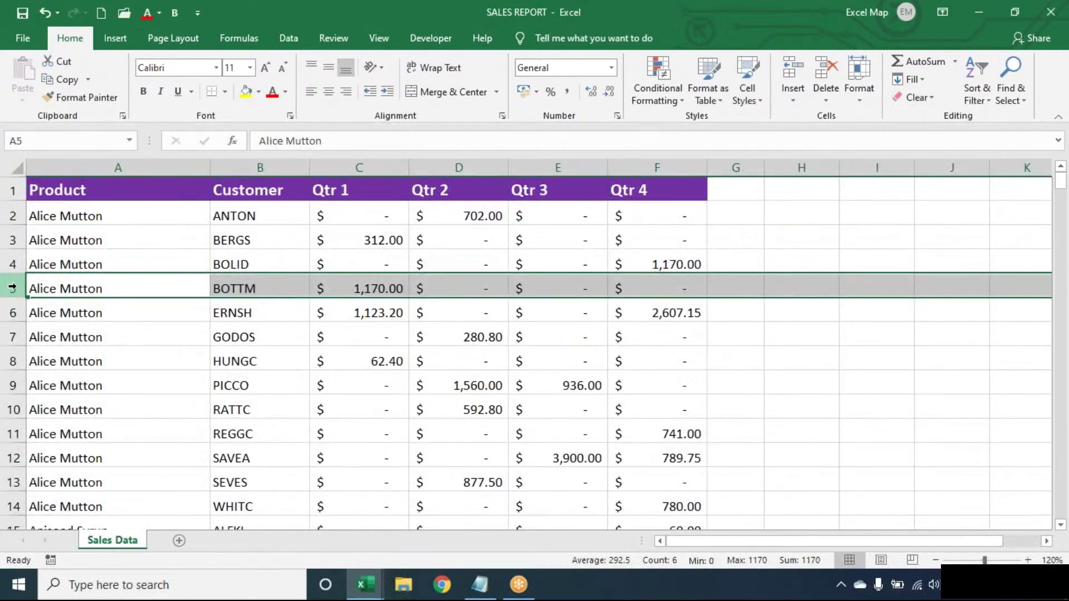
Step: Select cell B5 and switch over to the Notepad word-count and Extract Last Word notes
click(282, 288)
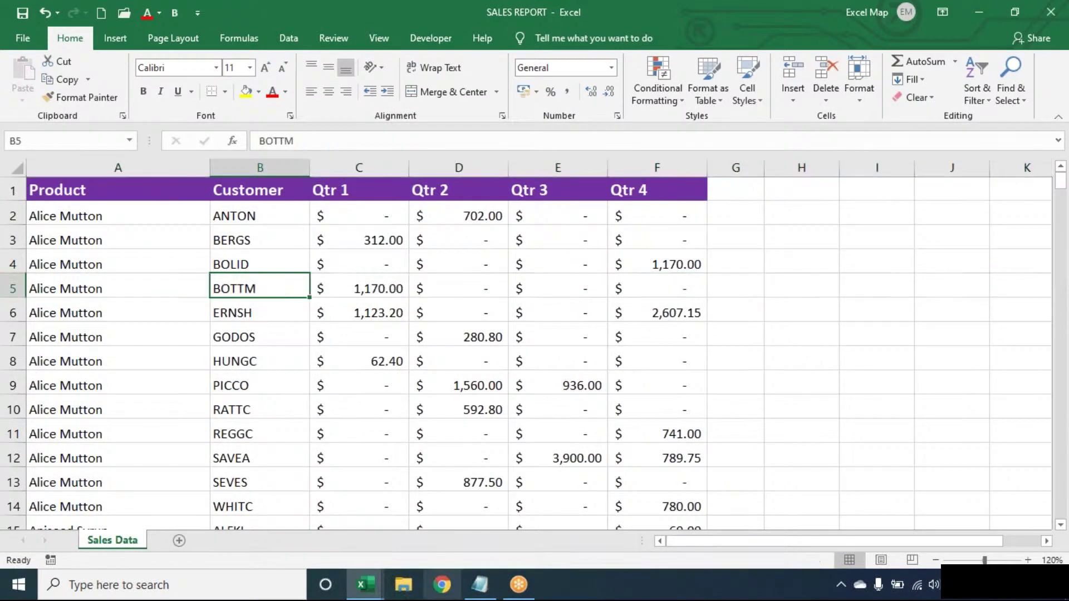
click(487, 587)
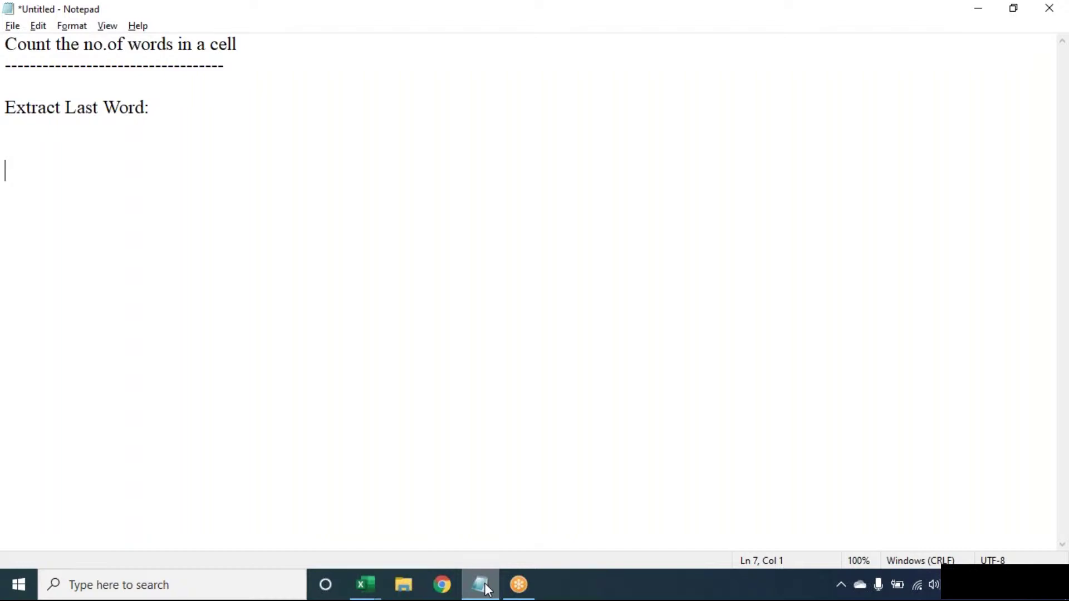
Step: Minimize Notepad to bring the SALES REPORT workbook back into view
click(482, 585)
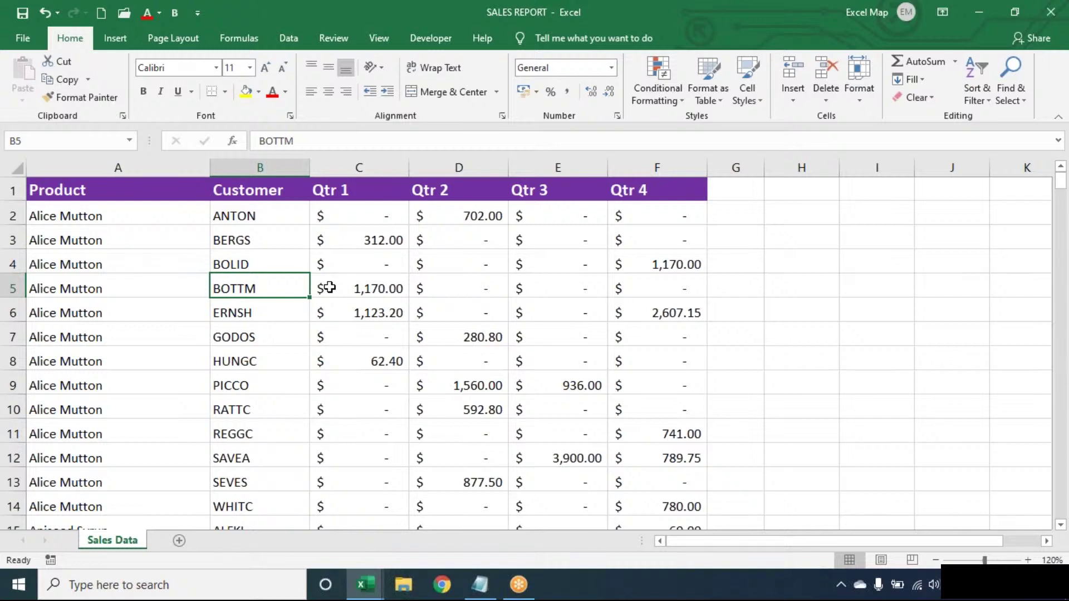
Step: Choose New Rule from the Conditional Formatting menu on the Home ribbon
click(663, 89)
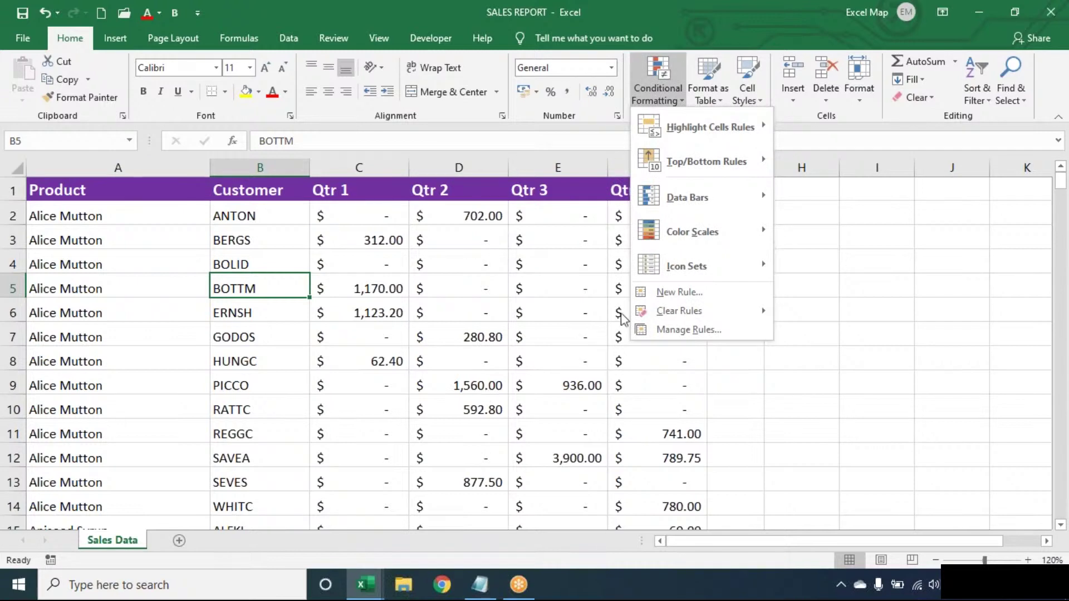
click(648, 295)
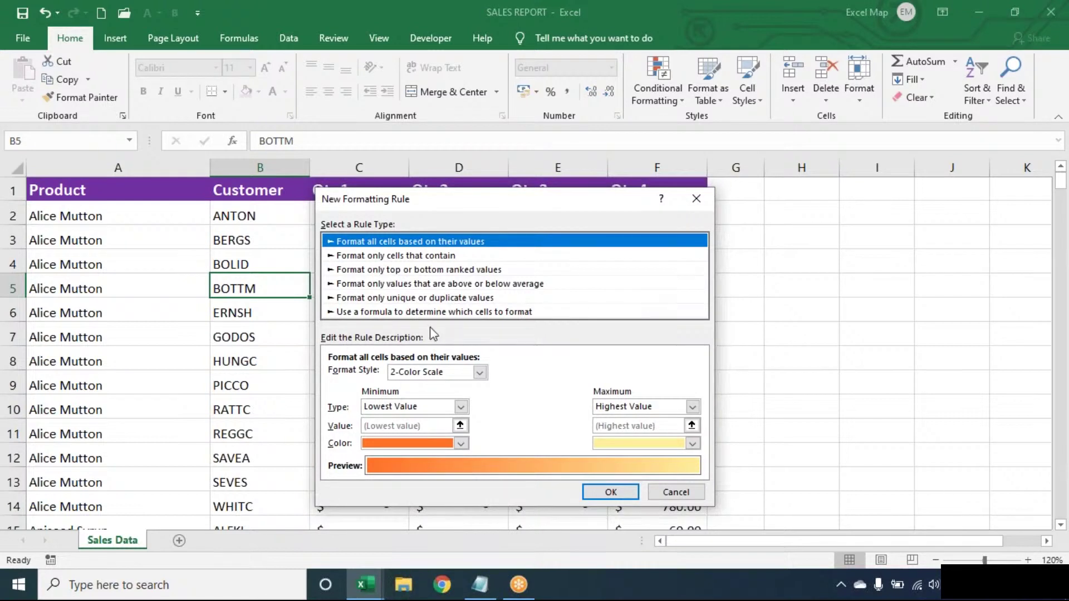
Step: Pick the formula-based rule type and enter the condition =$B5="BOTTM"
click(433, 313)
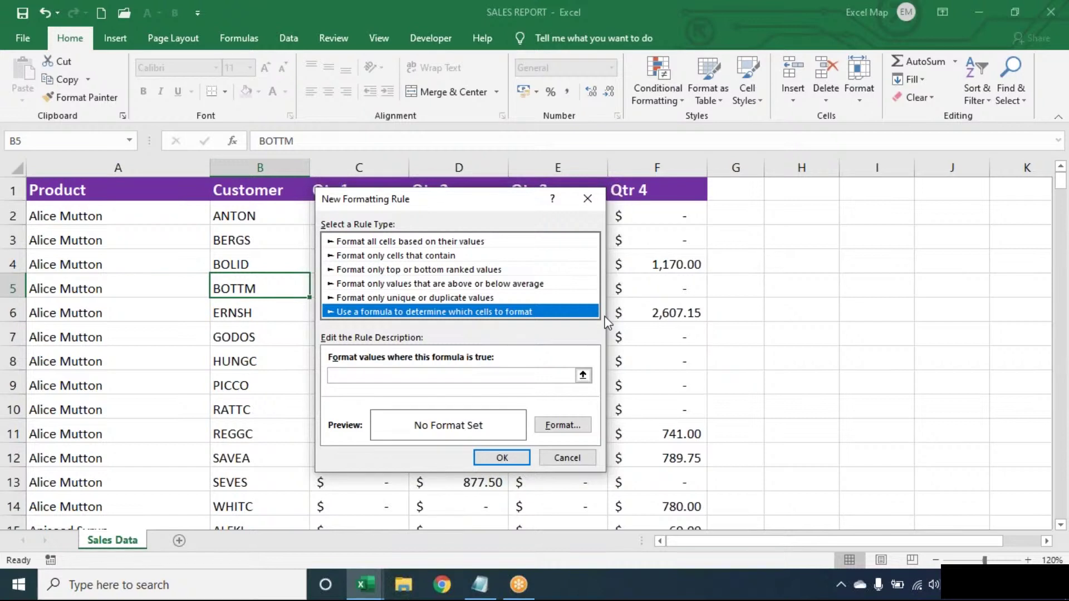
click(562, 376)
text(=)
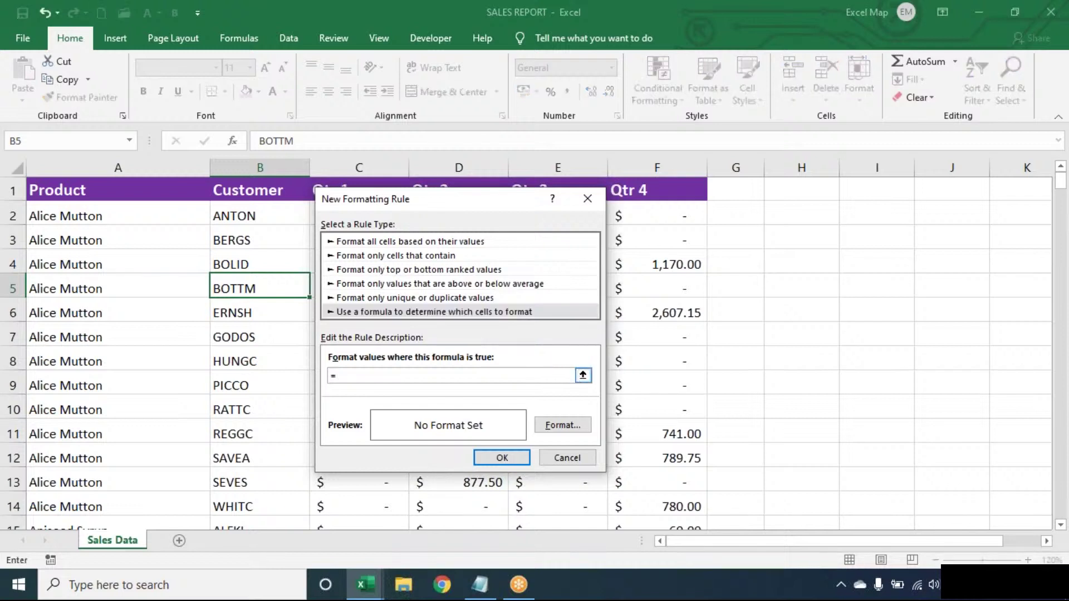
text($B5="BOTTM")
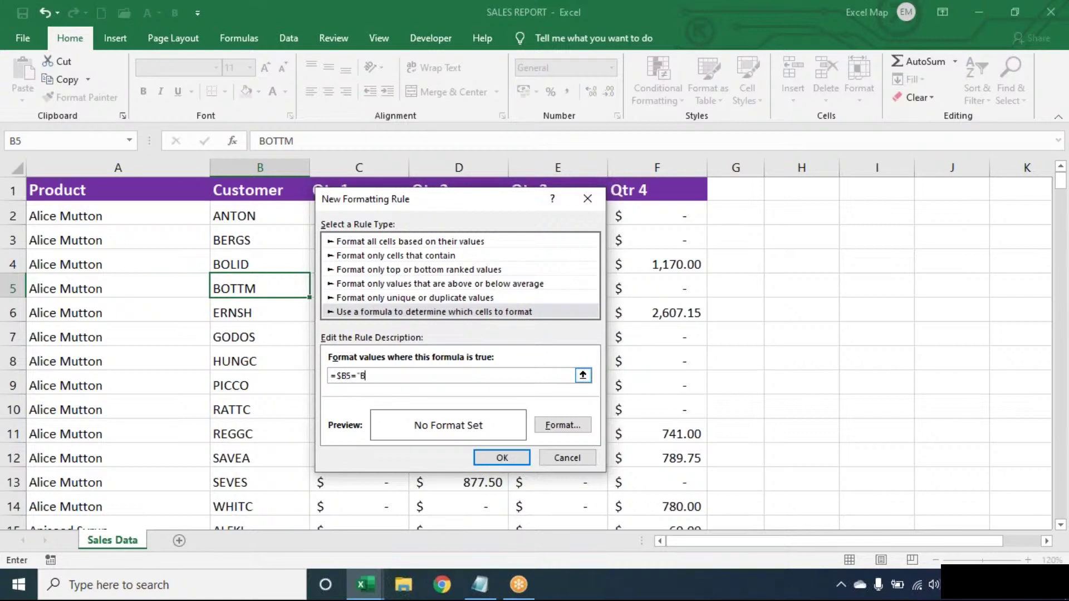
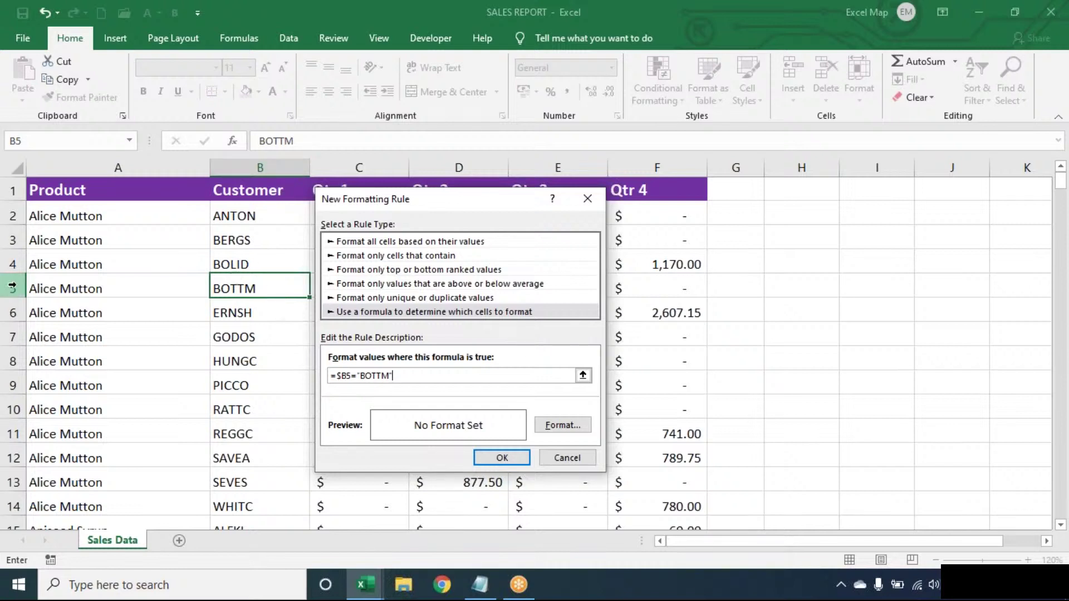
Step: Give the =$B5="BOTTM" rule a light blue fill and save the rule
click(352, 376)
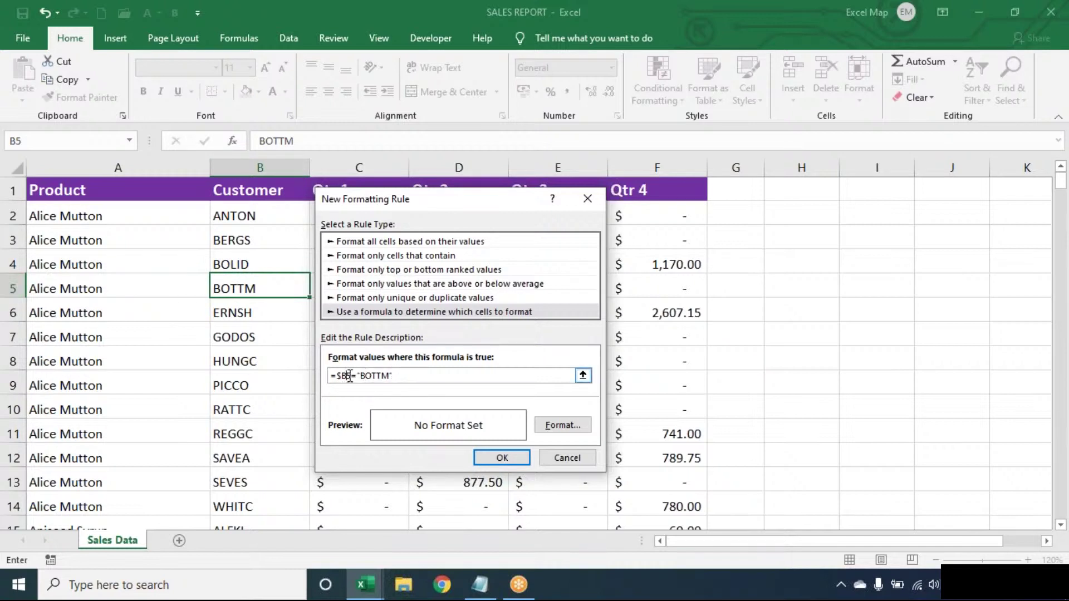
click(406, 376)
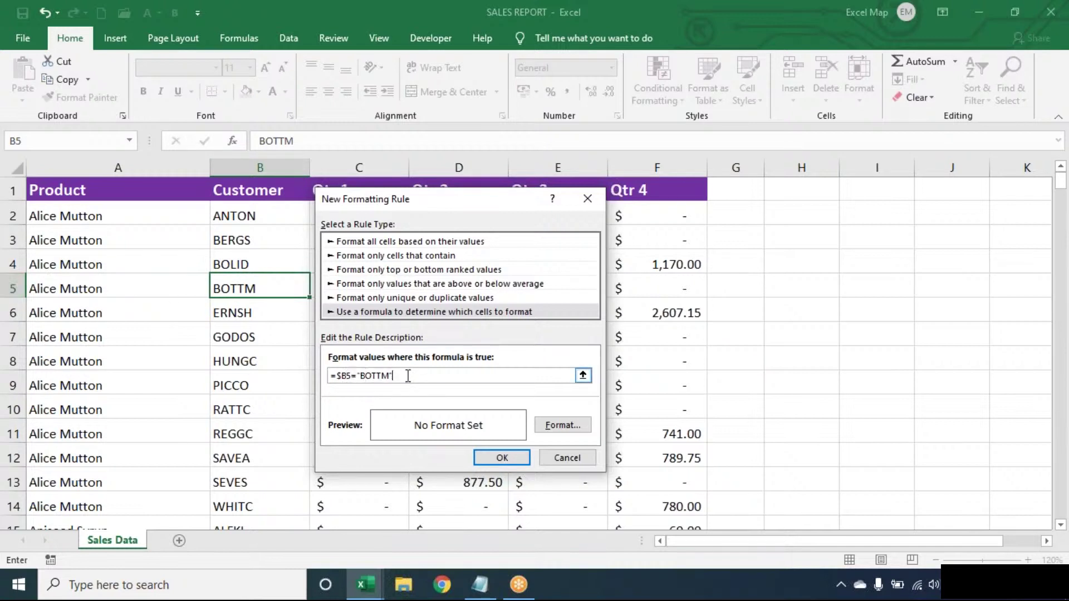
click(564, 432)
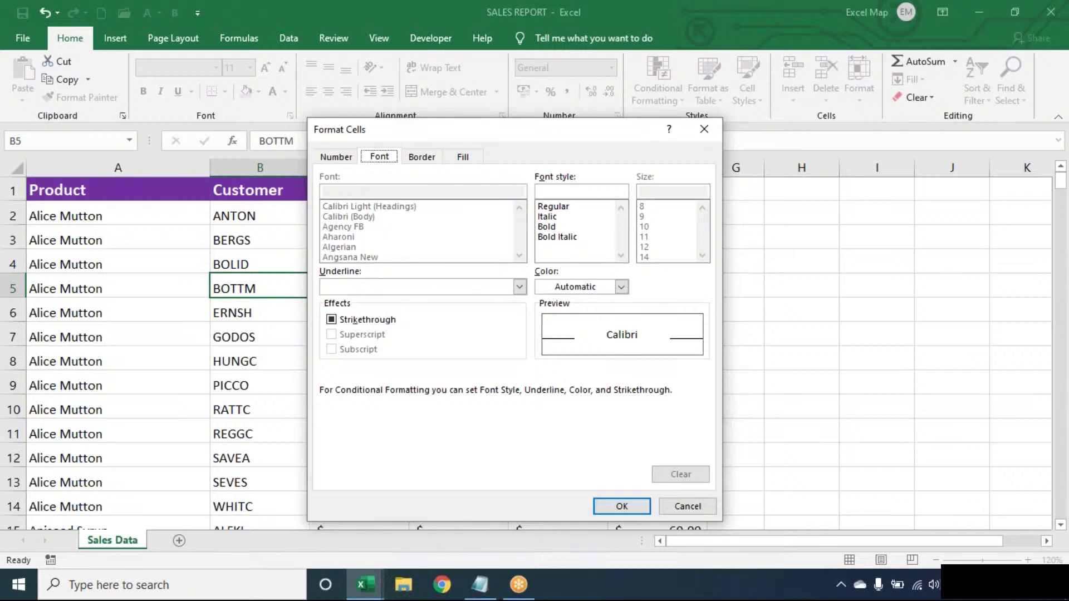
click(464, 157)
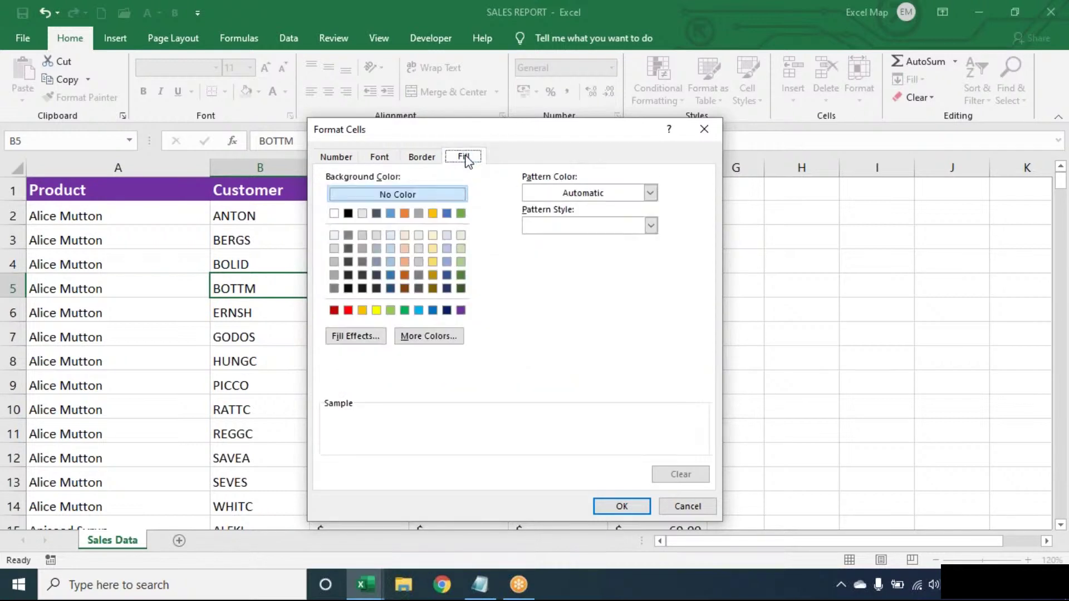
click(418, 311)
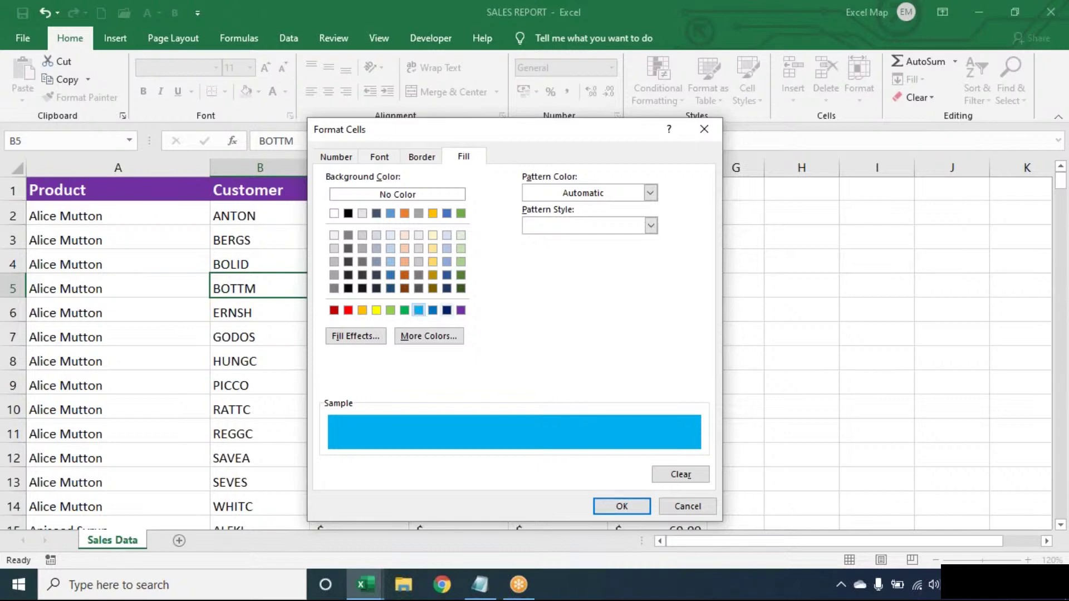
click(632, 513)
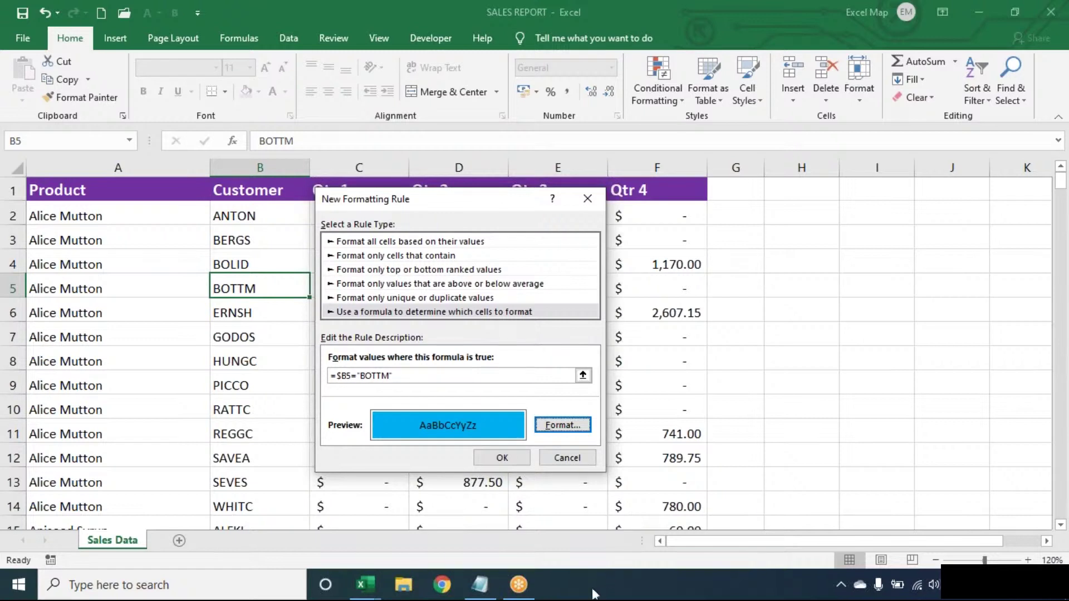
click(513, 458)
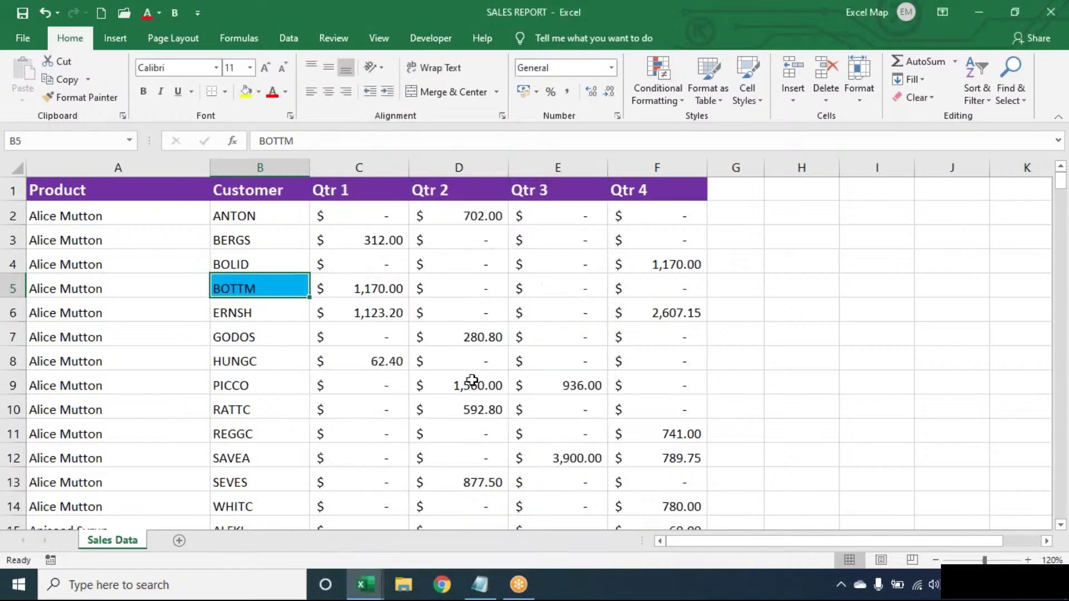
Step: In the Rules Manager, change the BOTTM rule's Applies to range to the whole table, A1:F278
click(670, 94)
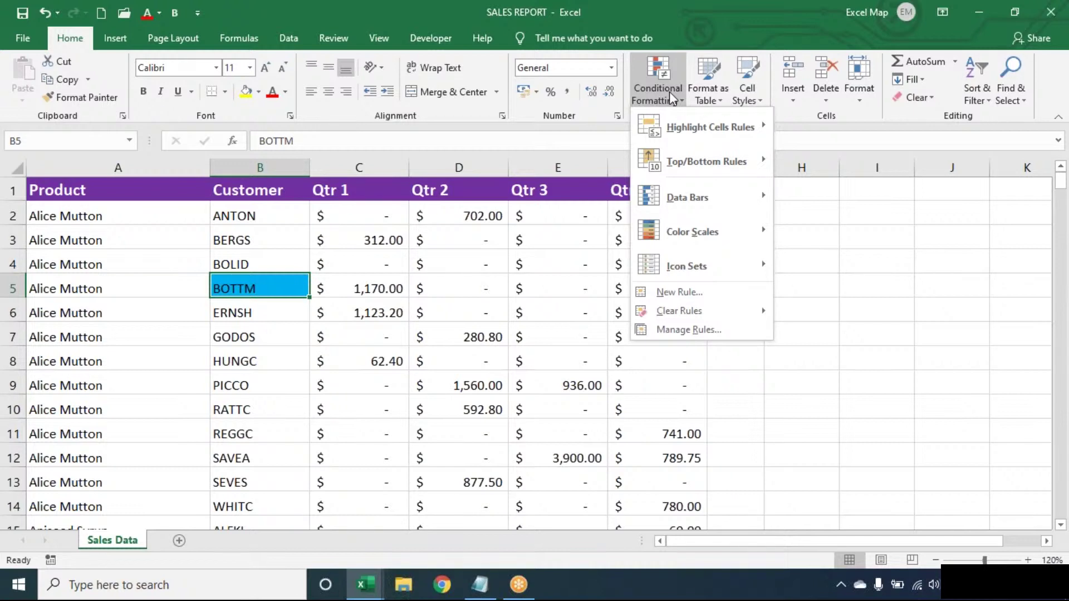
click(680, 328)
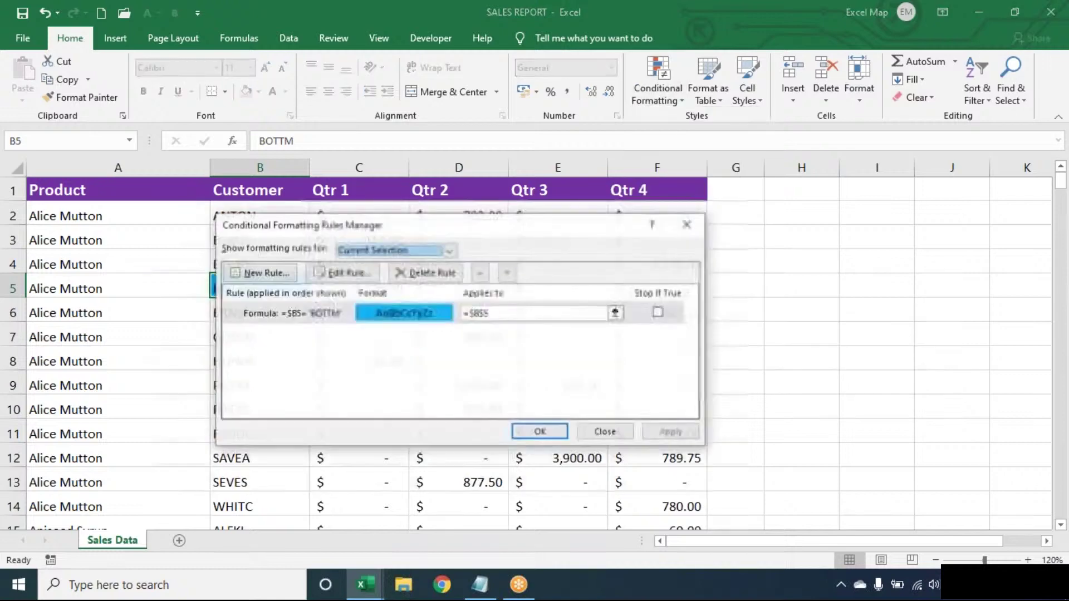
click(526, 312)
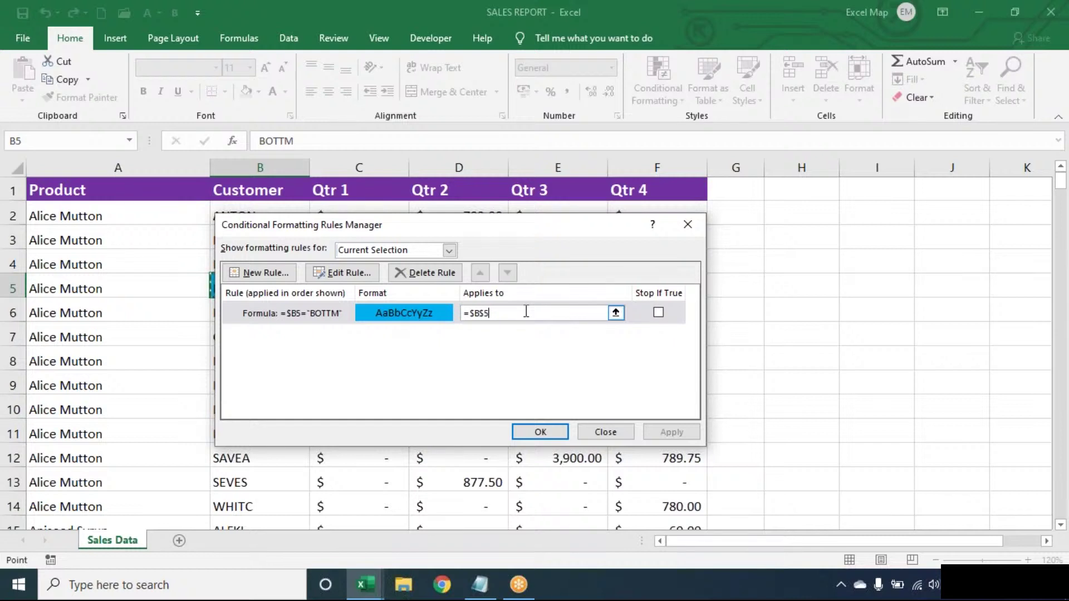
key(BackSpace)
key(BackSpace)
key(BackSpace)
key(BackSpace)
key(BackSpace)
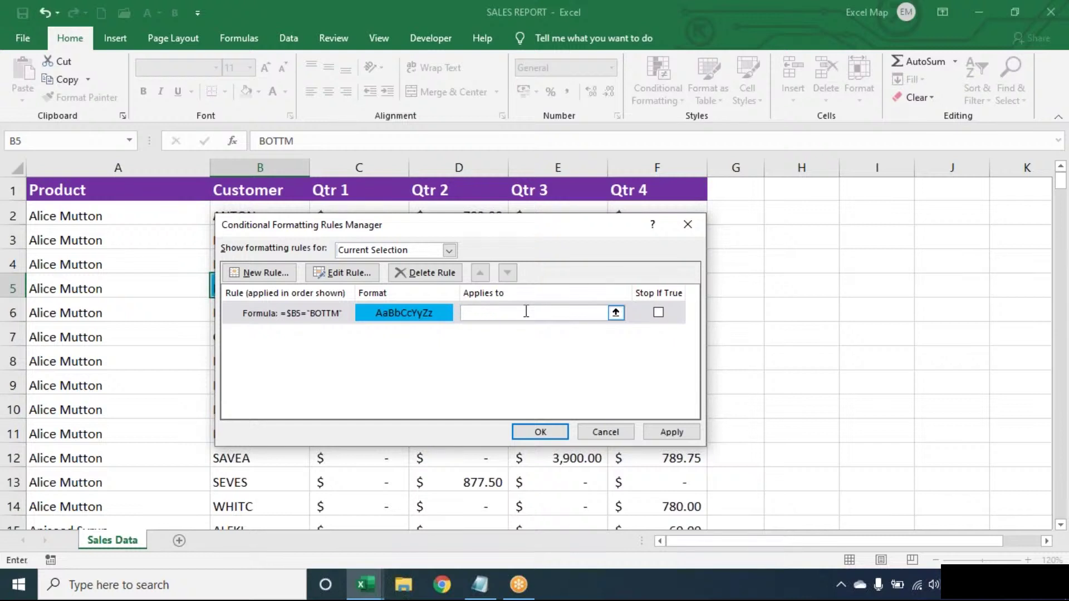
click(36, 266)
key(ctrl+a)
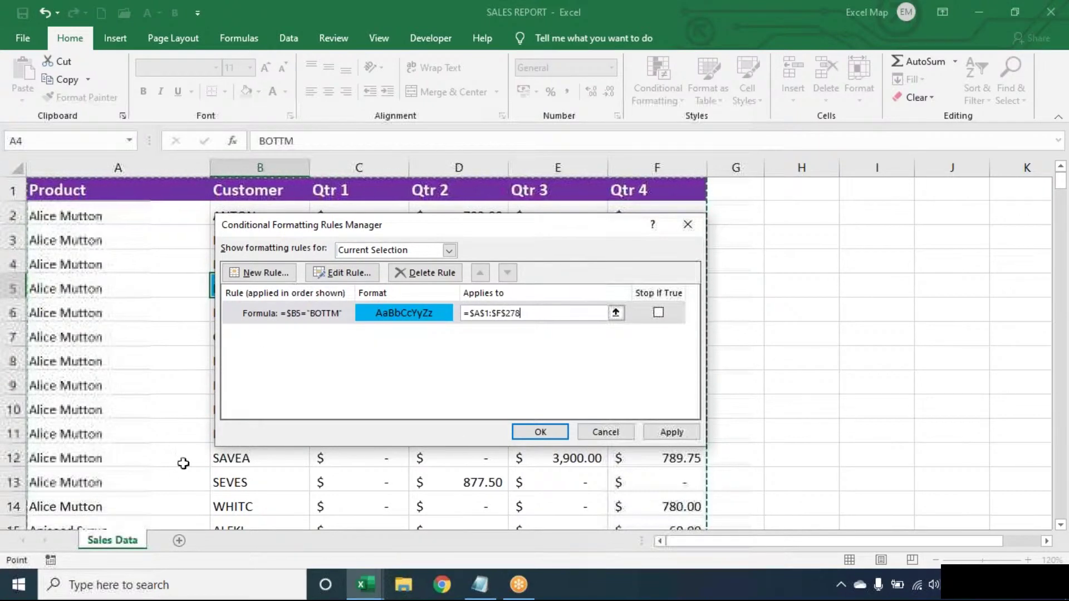
click(513, 432)
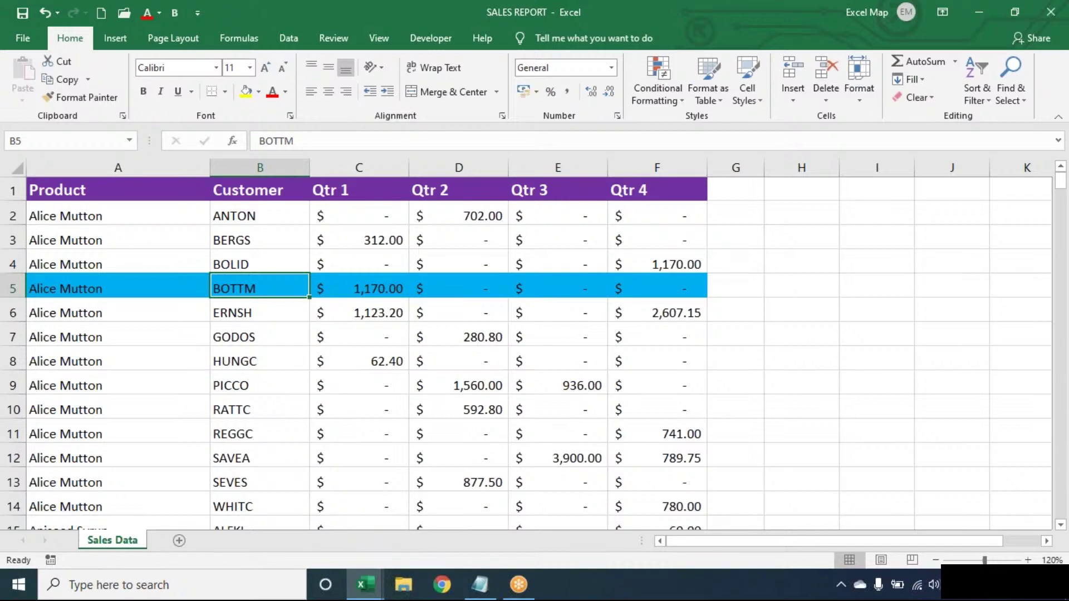
key(Down)
key(Down)
key(Down)
key(Down)
key(Down)
key(Down)
key(Down)
key(Down)
key(Down)
key(Down)
key(Down)
key(Down)
key(Down)
key(Down)
key(Down)
key(Down)
key(Down)
key(Down)
key(Down)
key(Down)
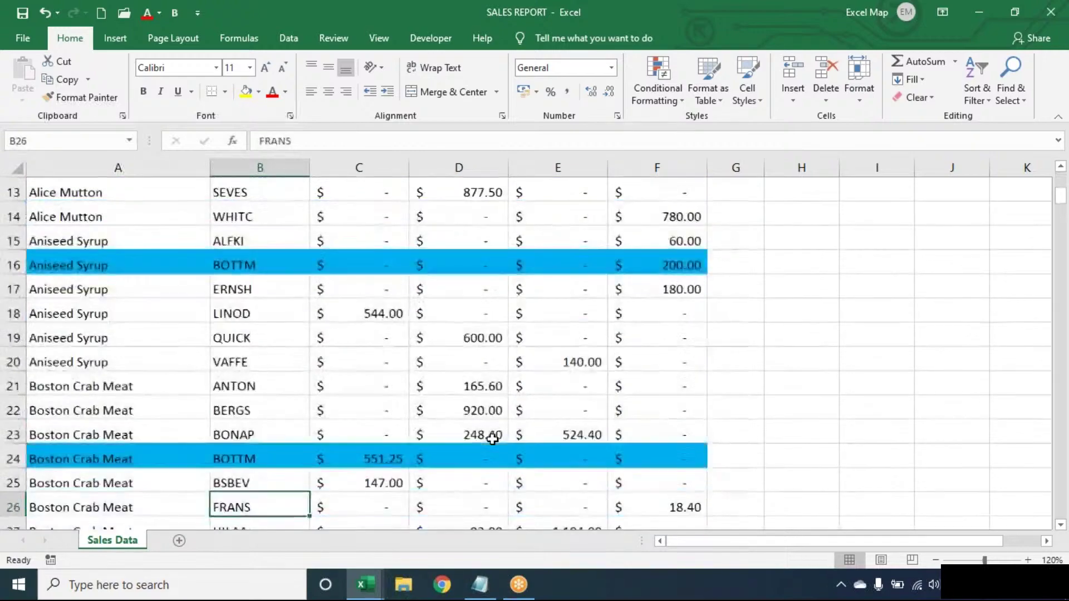
key(Down)
key(Down)
key(Down)
key(Down)
key(Down)
key(Down)
key(Down)
key(Down)
key(Down)
key(Down)
key(Down)
key(Down)
key(Down)
key(Down)
key(Down)
key(Down)
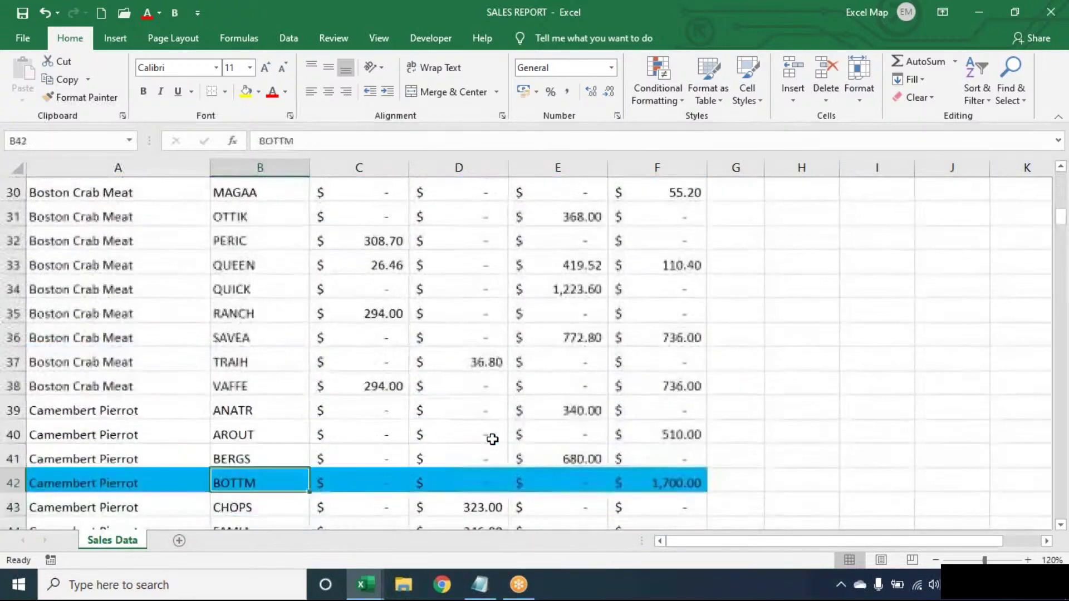
key(Up)
key(Up)
key(Up)
key(Up)
key(Up)
key(Up)
key(Up)
key(Up)
key(Up)
key(Up)
key(Up)
key(Up)
key(Up)
key(Up)
key(Up)
key(Up)
key(Up)
key(Up)
key(Up)
key(Up)
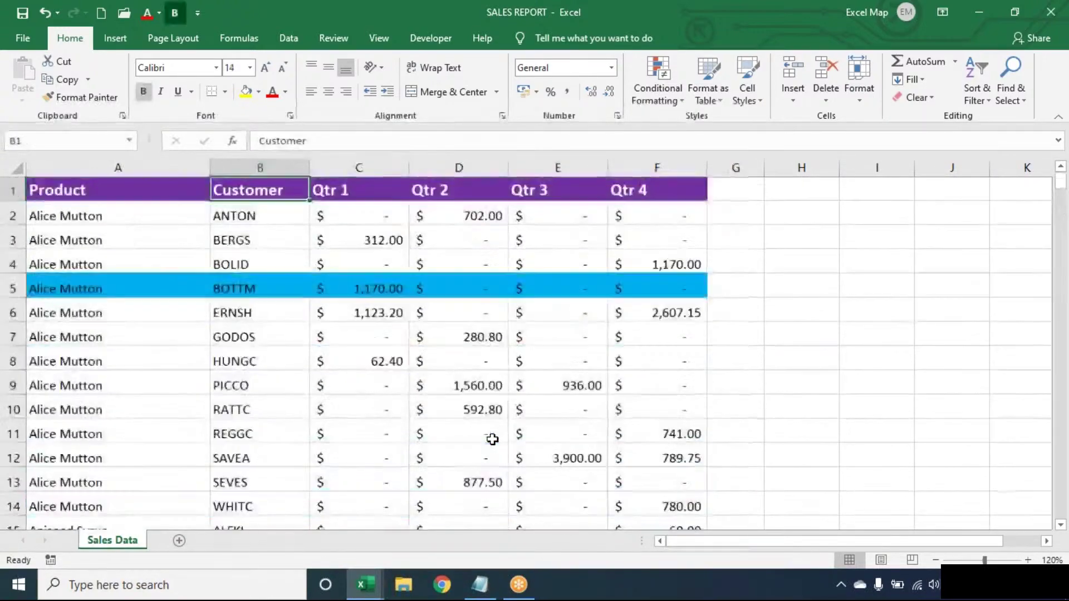
key(Down)
key(Down)
key(Down)
key(Down)
key(Down)
key(Down)
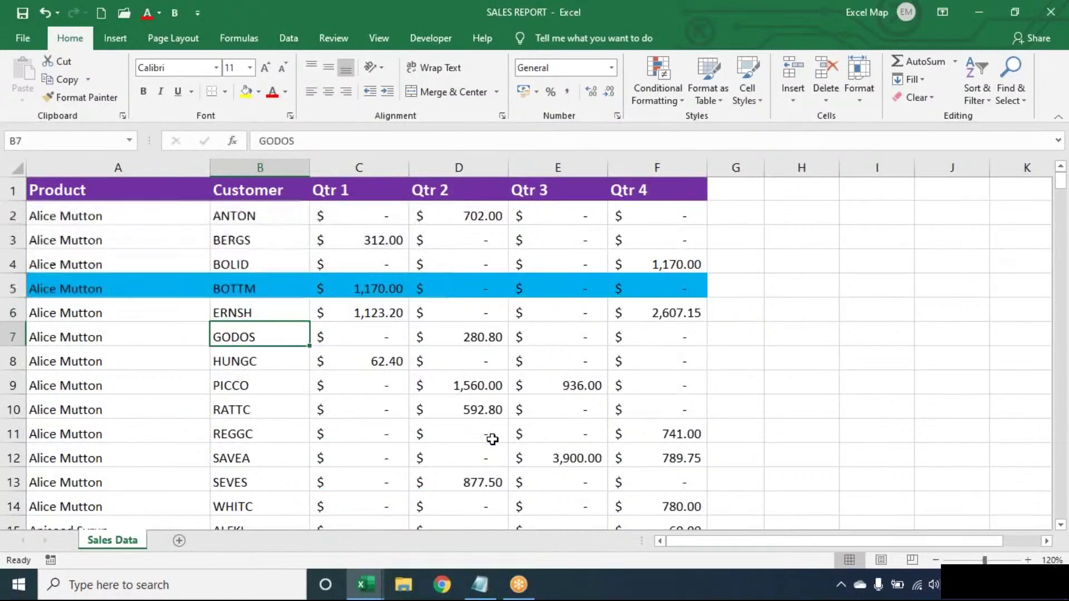
key(Up)
key(Up)
key(Up)
key(Up)
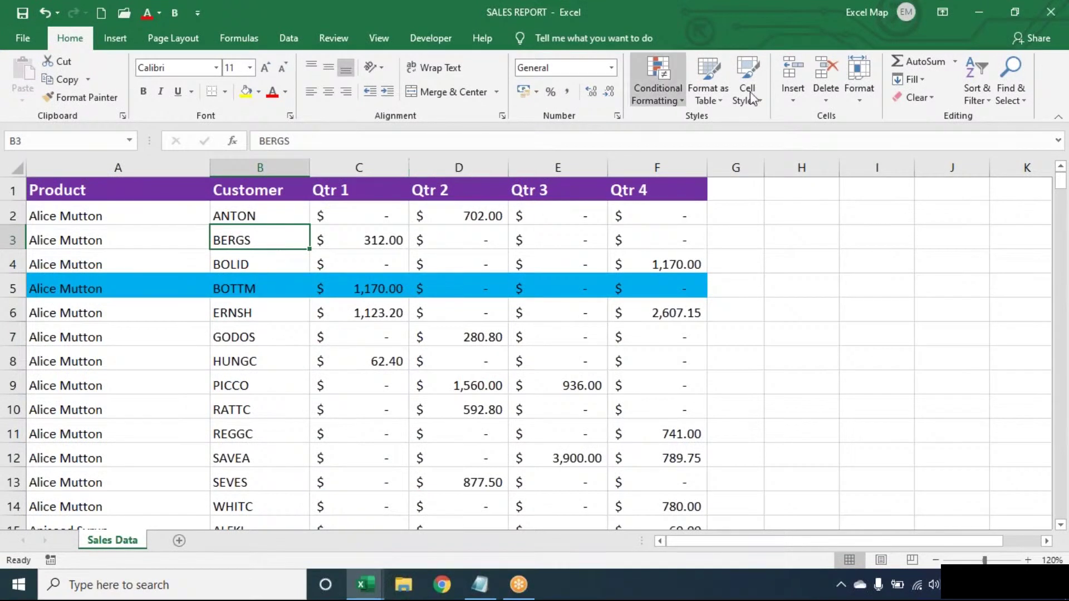
click(660, 88)
click(247, 246)
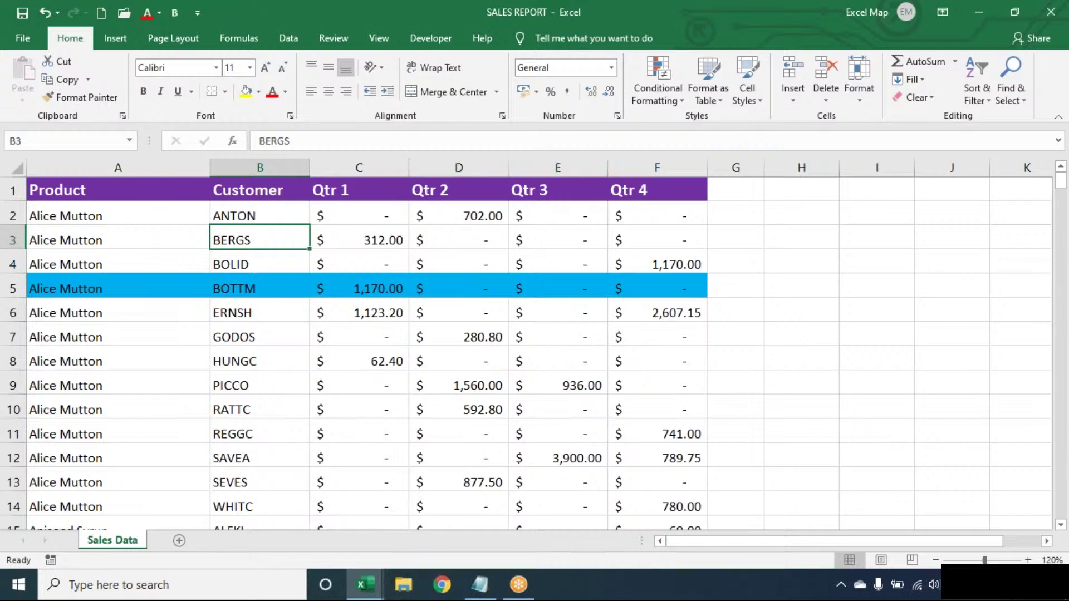
Step: Start a new formula-based conditional formatting rule =$B3="BERGS"
click(667, 94)
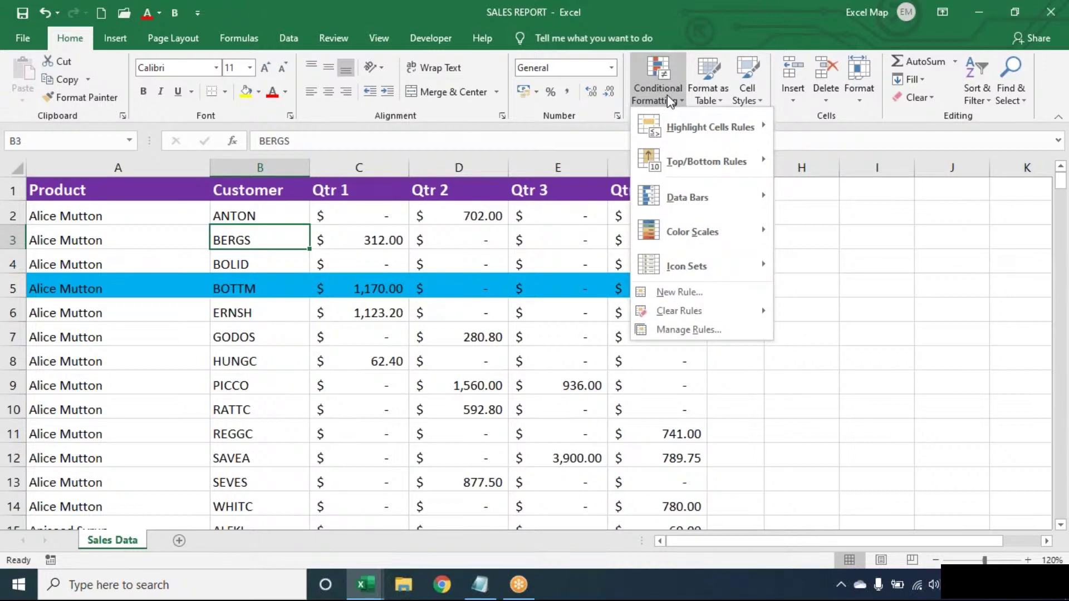
click(704, 296)
click(471, 295)
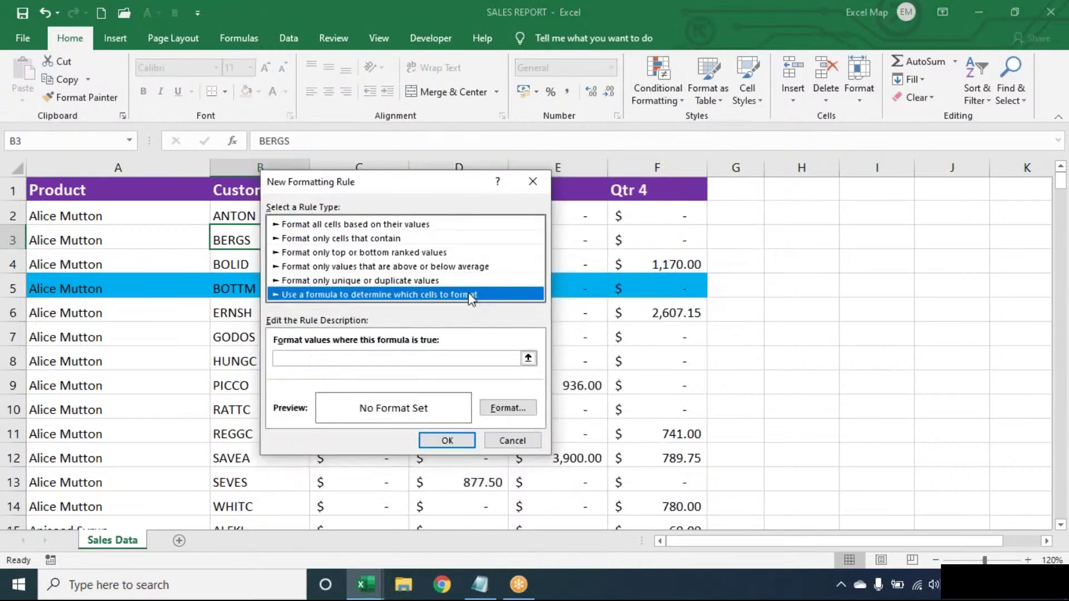
drag(420, 182, 564, 175)
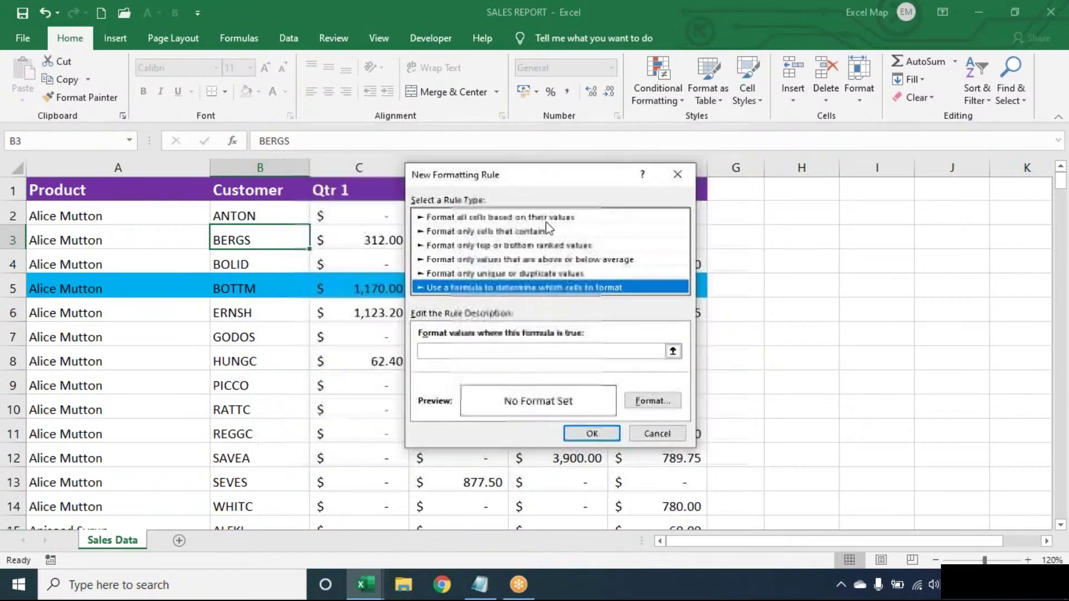
click(484, 352)
text(=)
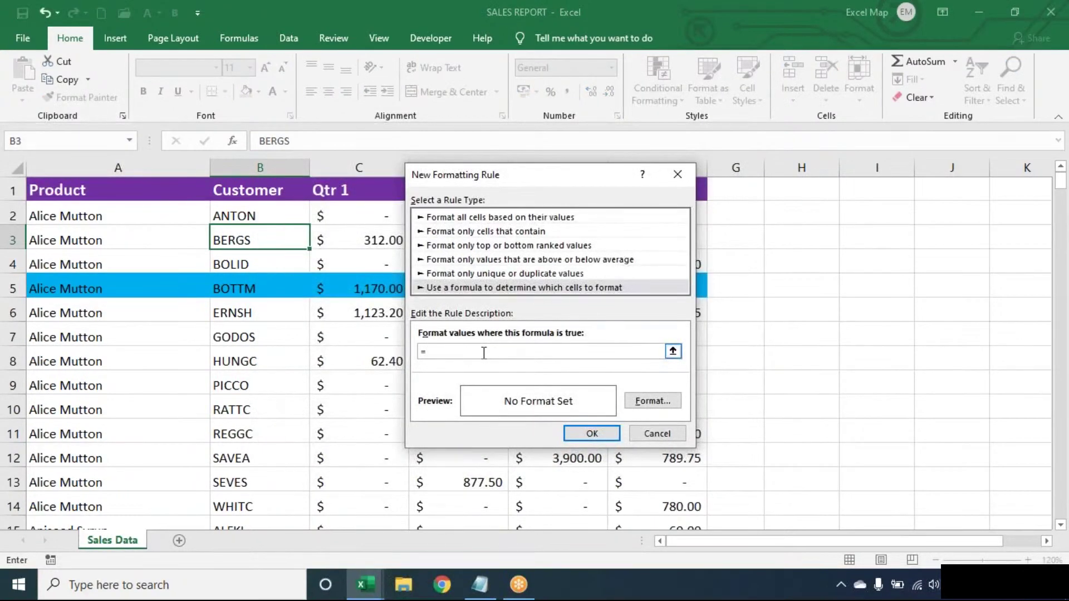
text($B3="B)
key(BackSpace)
key(BackSpace)
text(BERG)
Step: Give the BERGS rule an orange fill and save it
click(652, 401)
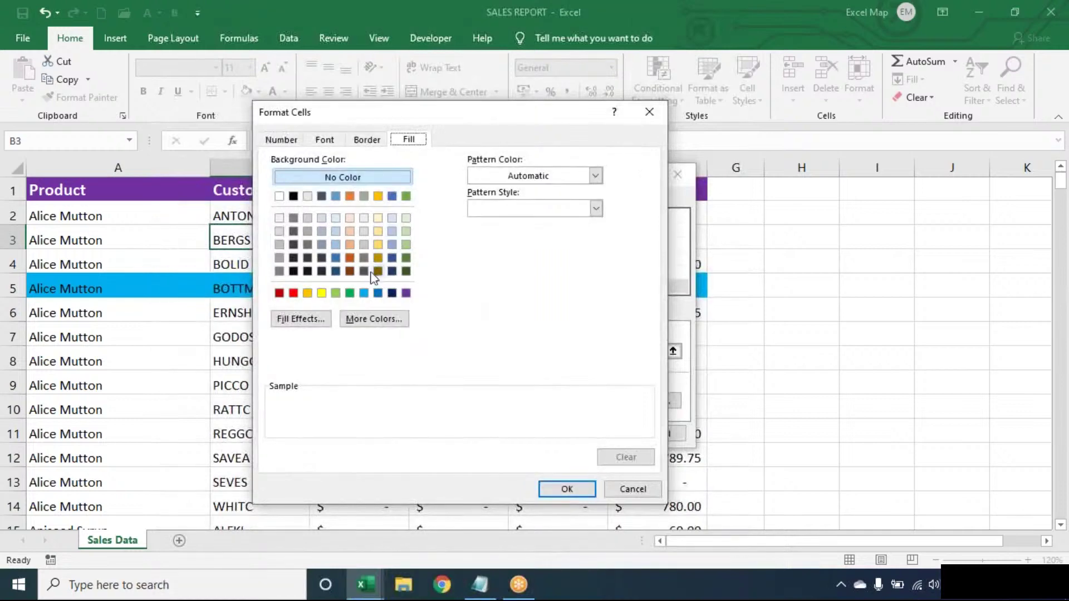
click(307, 293)
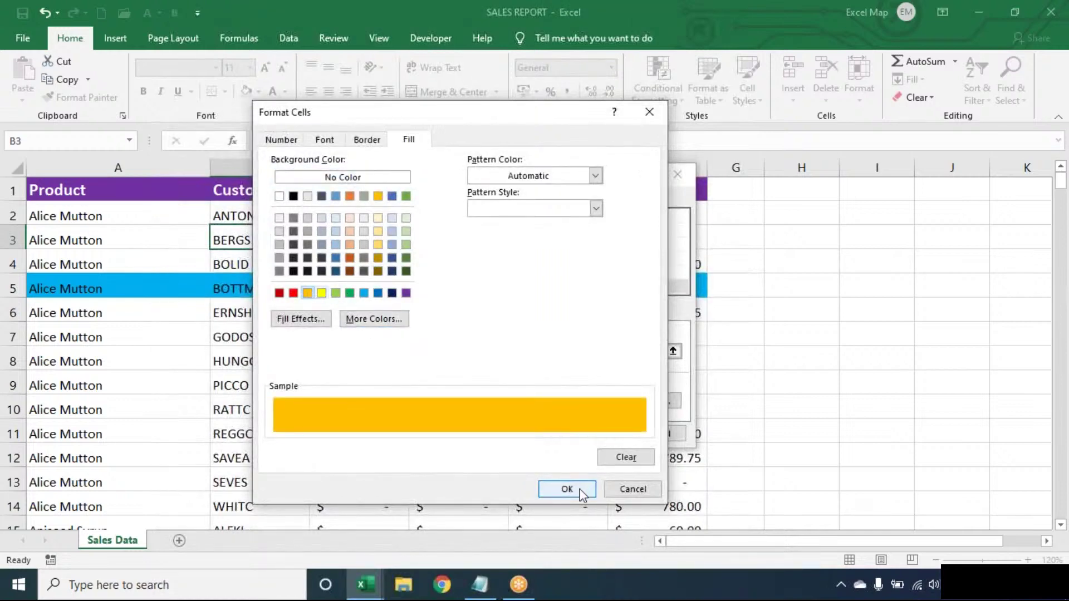
click(566, 489)
click(592, 434)
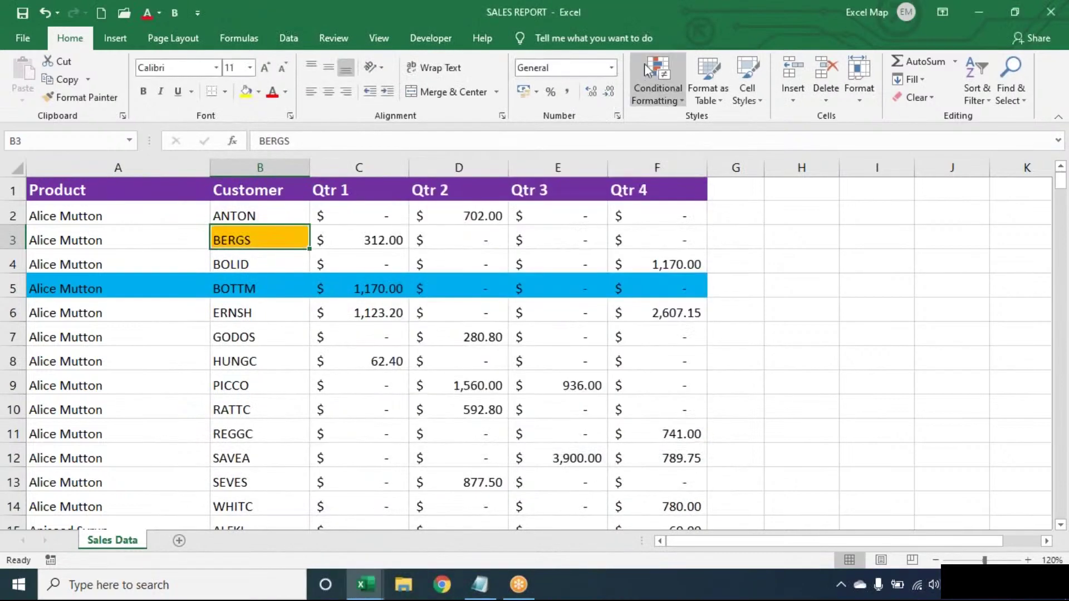
Step: Set the BERGS rule's Applies to range to $A$1:$F$278 and apply the rules
click(652, 68)
click(668, 324)
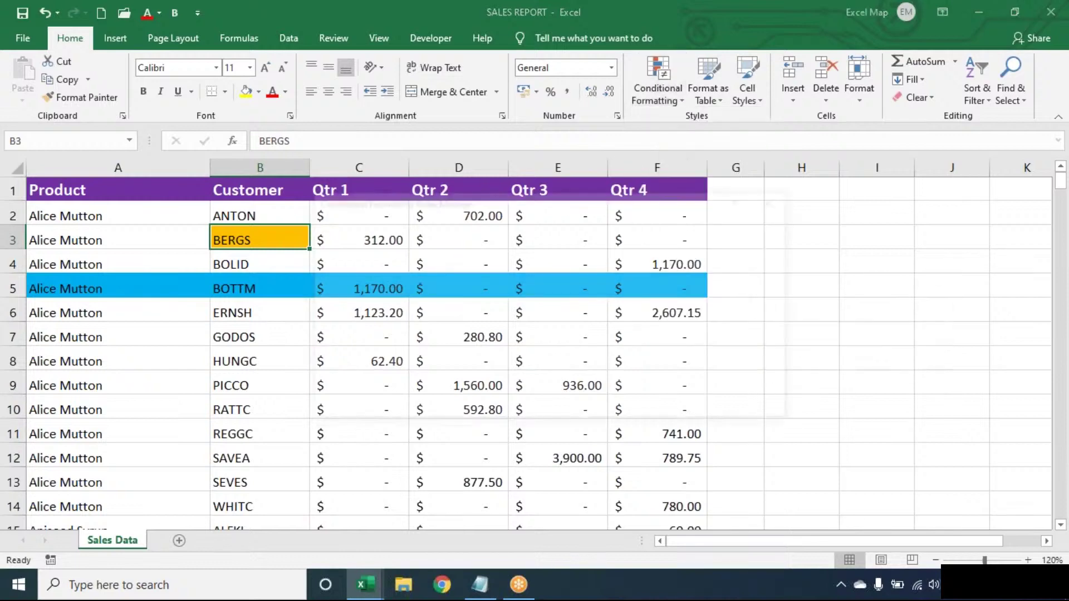
click(610, 291)
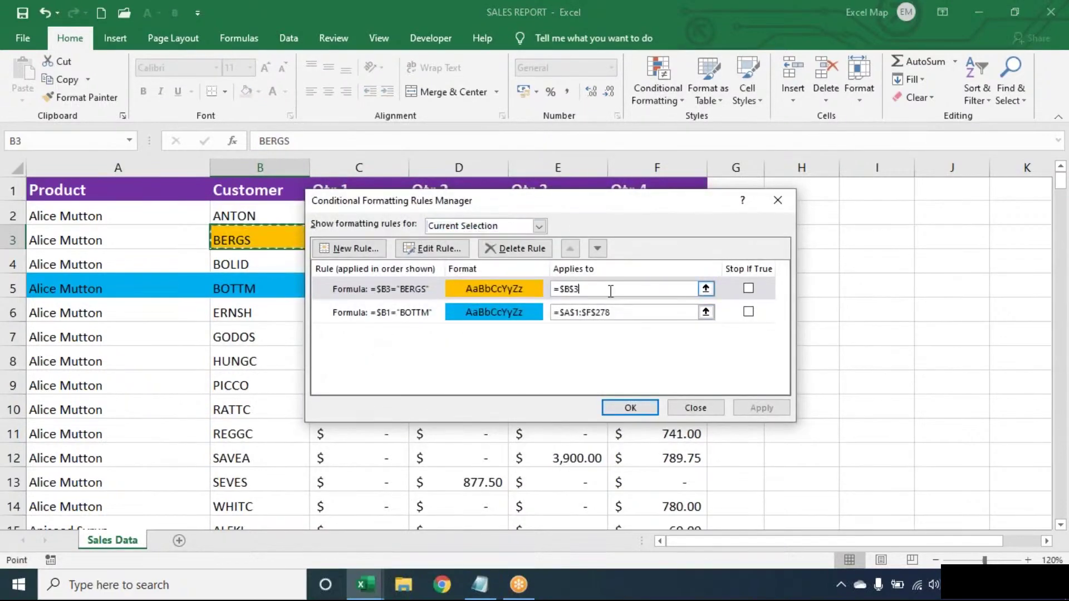
key(BackSpace)
key(BackSpace)
key(BackSpace)
key(BackSpace)
key(BackSpace)
click(175, 258)
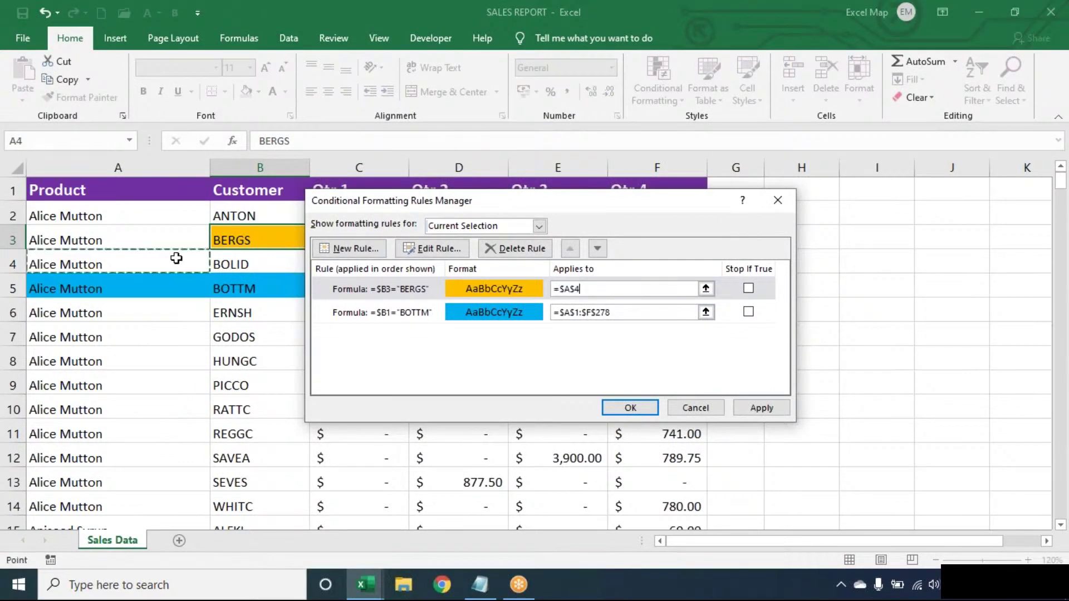
key(ctrl+a)
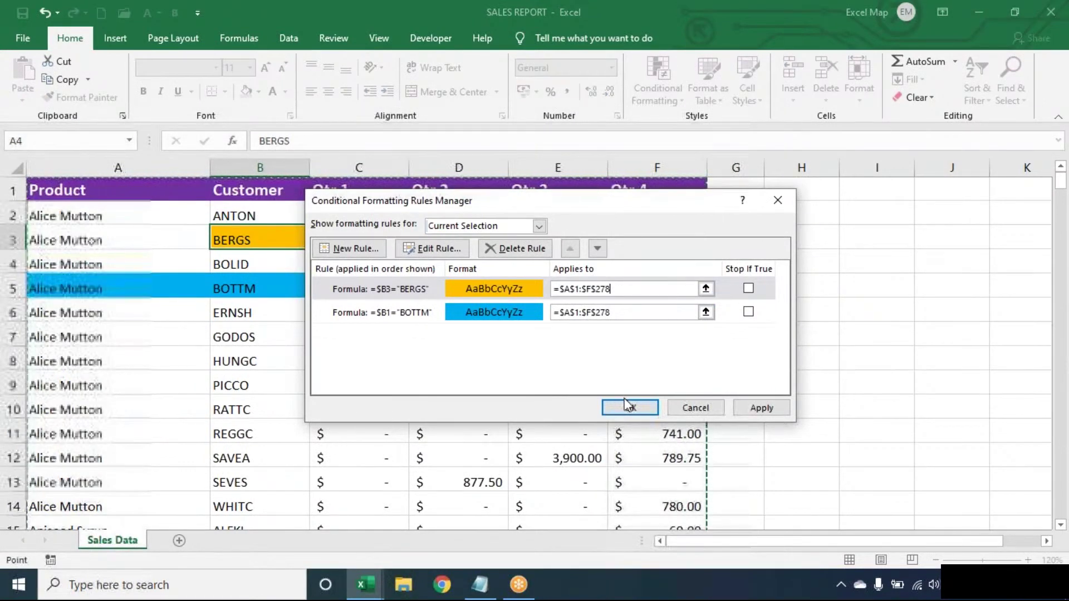
click(629, 409)
Step: Browse the Customer column to check the orange and blue highlighted rows
key(Down)
key(Down)
key(Down)
key(Down)
key(Down)
key(Down)
key(Down)
key(Down)
key(Down)
key(Down)
key(Down)
key(Down)
key(Down)
key(Down)
key(Down)
key(Down)
key(Down)
key(Down)
key(Down)
key(Down)
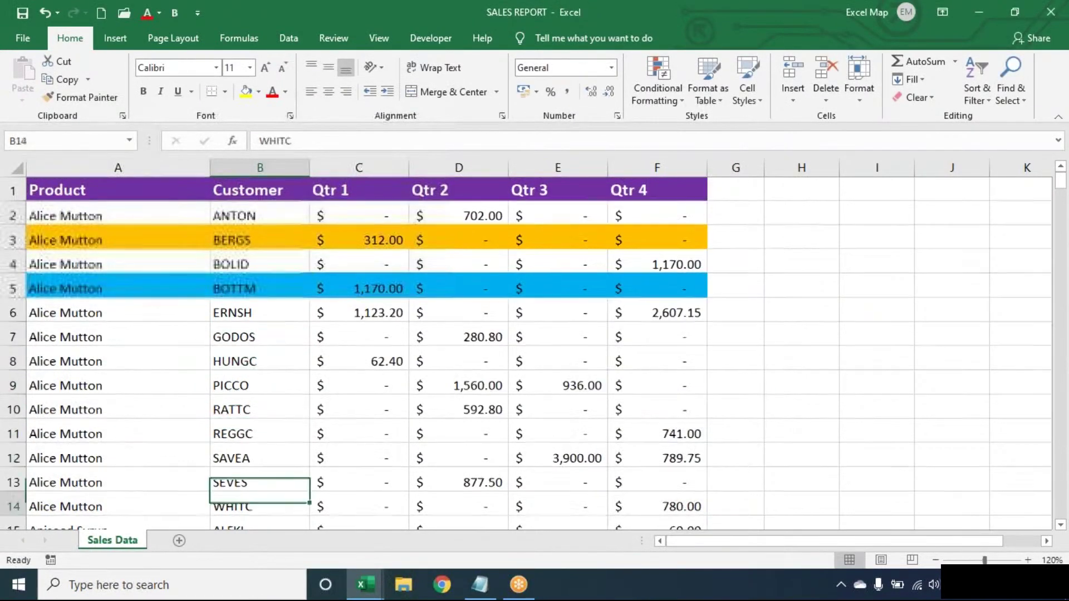
key(Down)
key(Down)
key(Down)
key(Down)
key(Down)
key(Down)
key(Down)
key(Down)
key(Down)
key(Down)
key(Up)
key(Up)
key(Up)
key(Up)
key(Up)
key(Up)
key(Up)
key(Up)
key(Up)
key(Up)
key(Up)
key(Up)
key(Up)
key(Up)
key(Up)
key(Up)
key(Up)
key(Up)
key(Up)
key(Up)
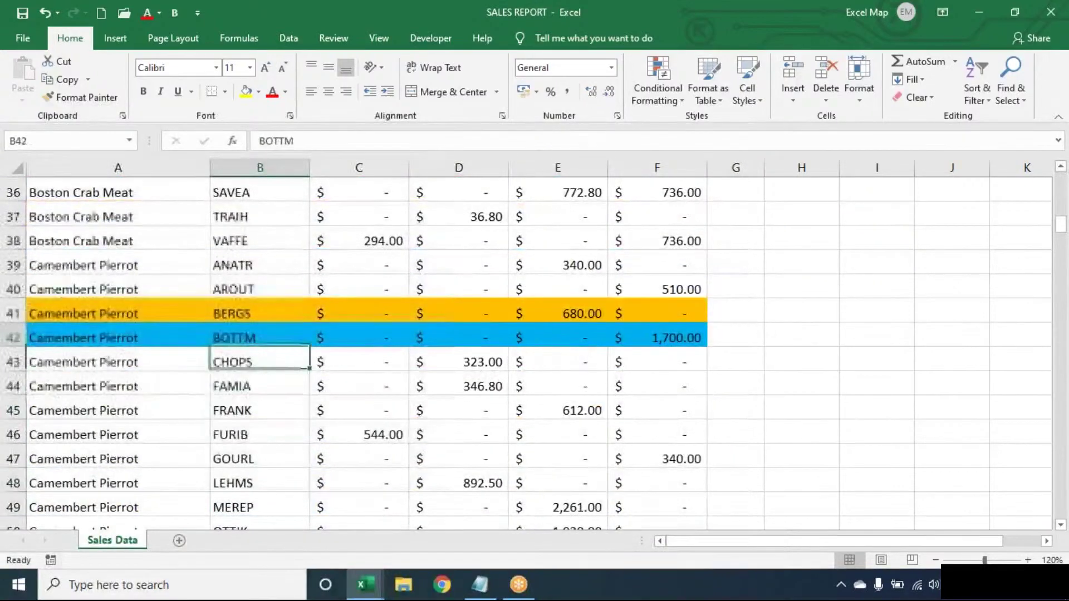
key(Up)
key(Up)
key(Up)
key(Up)
key(Up)
key(Up)
key(Up)
key(Up)
key(Up)
key(Up)
key(Up)
key(Up)
key(Down)
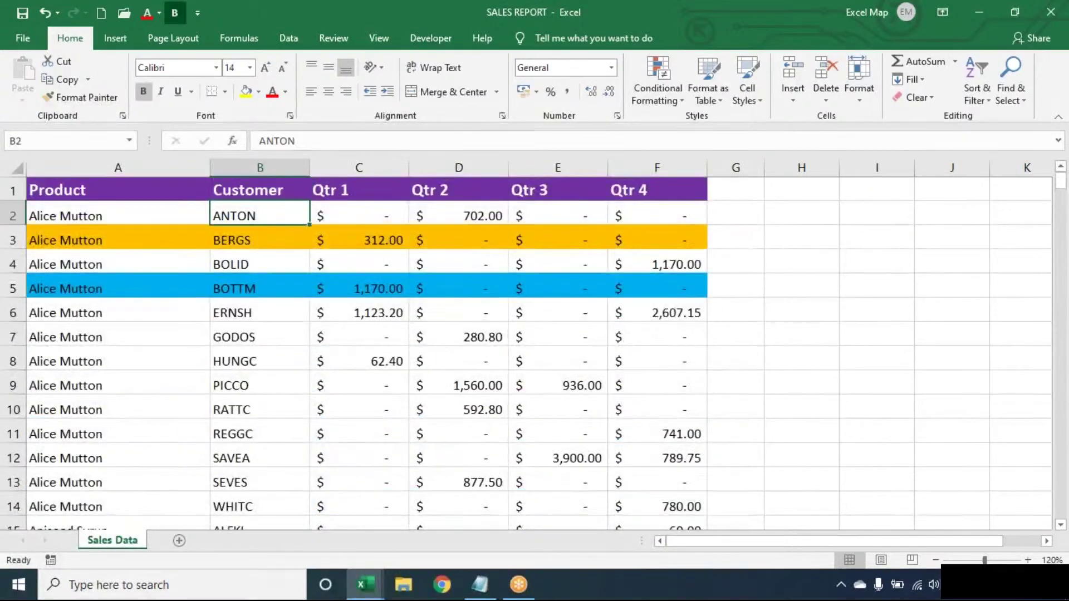
key(alt+d)
Step: Sort by Customer on Cell Color with orange on top
key(s)
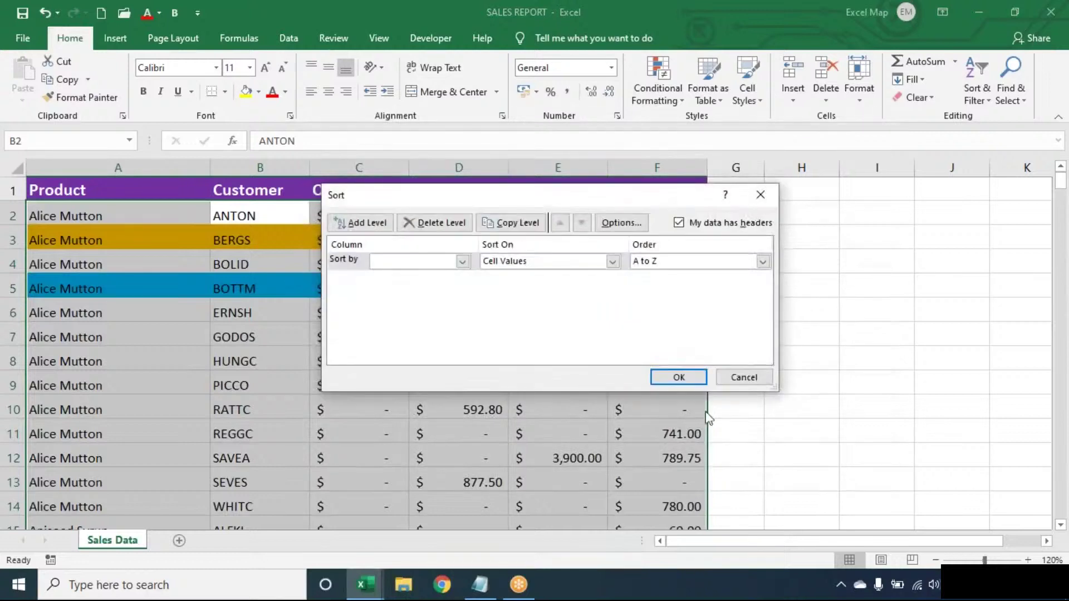
click(439, 265)
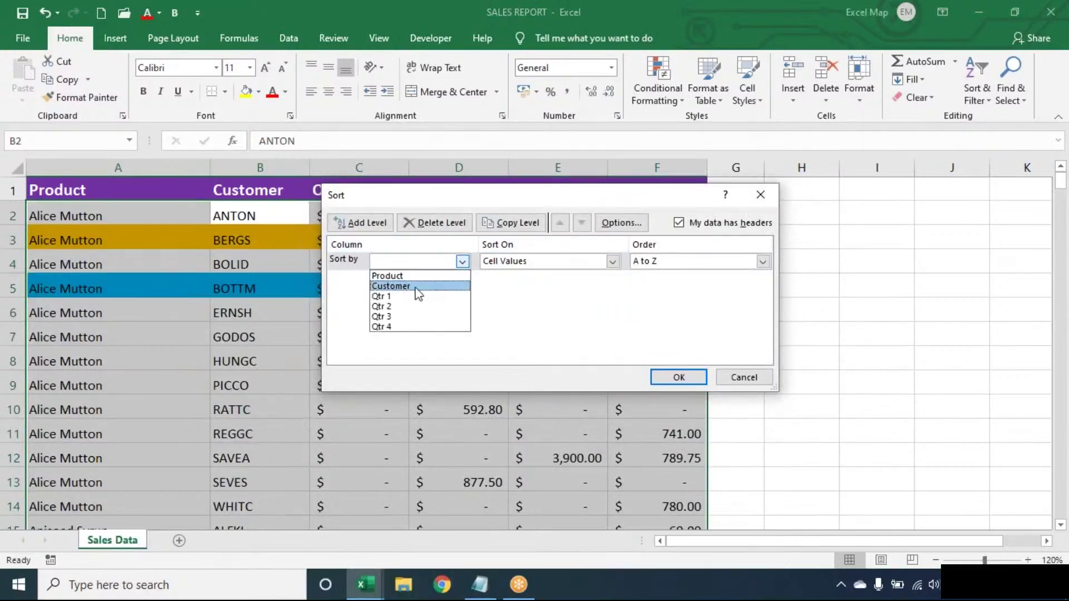
click(423, 285)
click(534, 266)
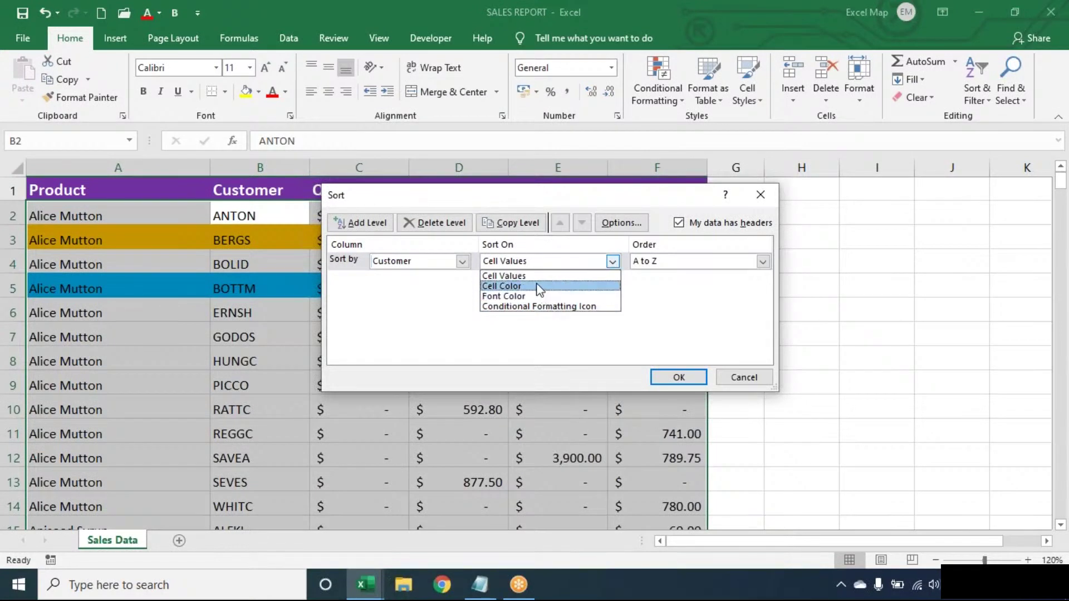
click(537, 286)
click(688, 266)
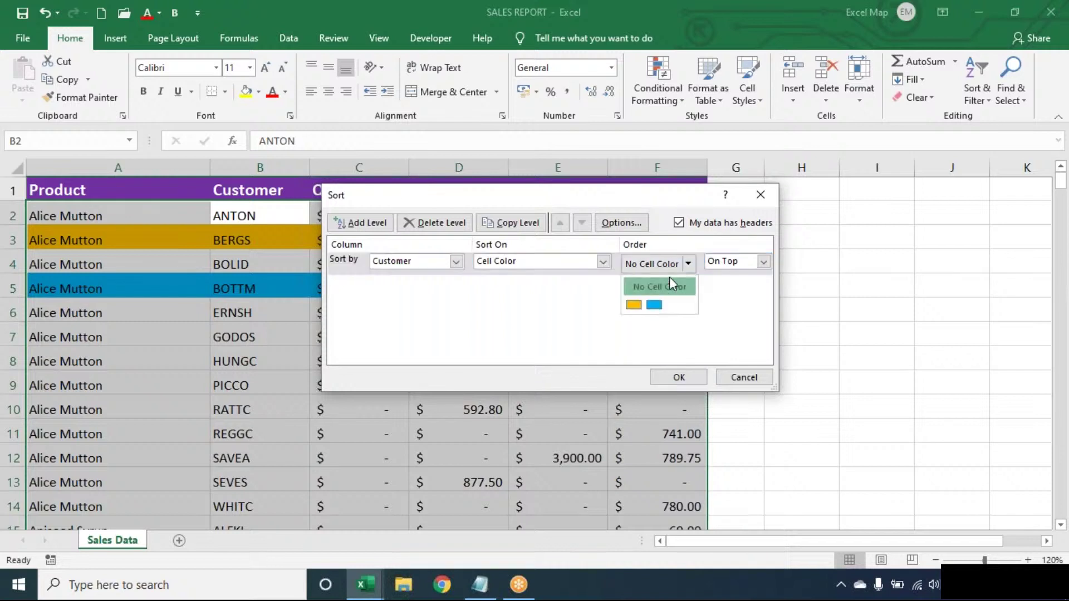
click(634, 305)
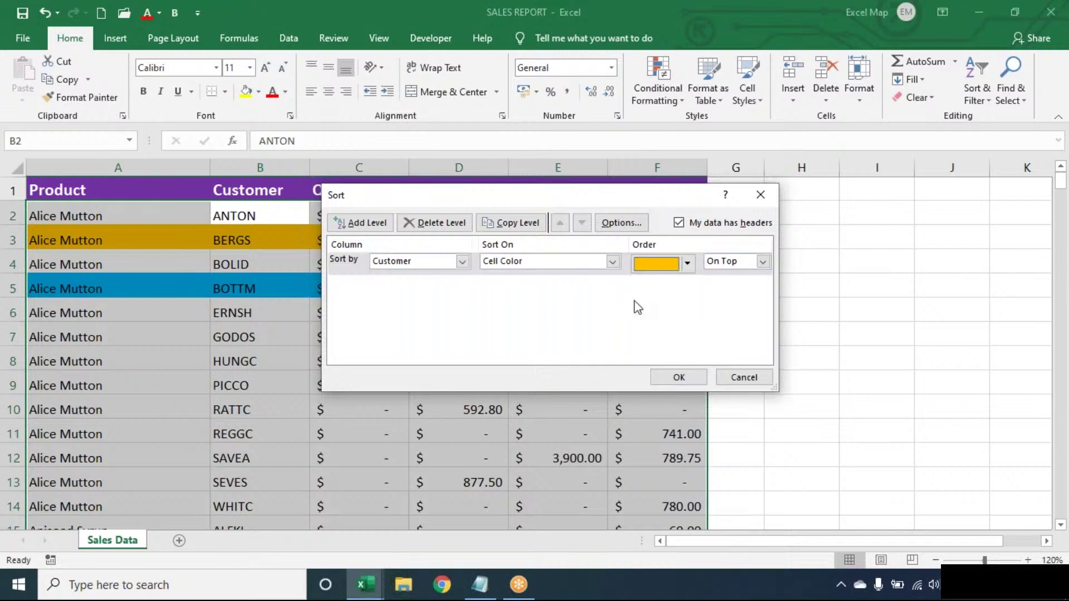
Step: Add a second Customer cell-colour level with blue on top and apply the sort
click(382, 224)
click(389, 285)
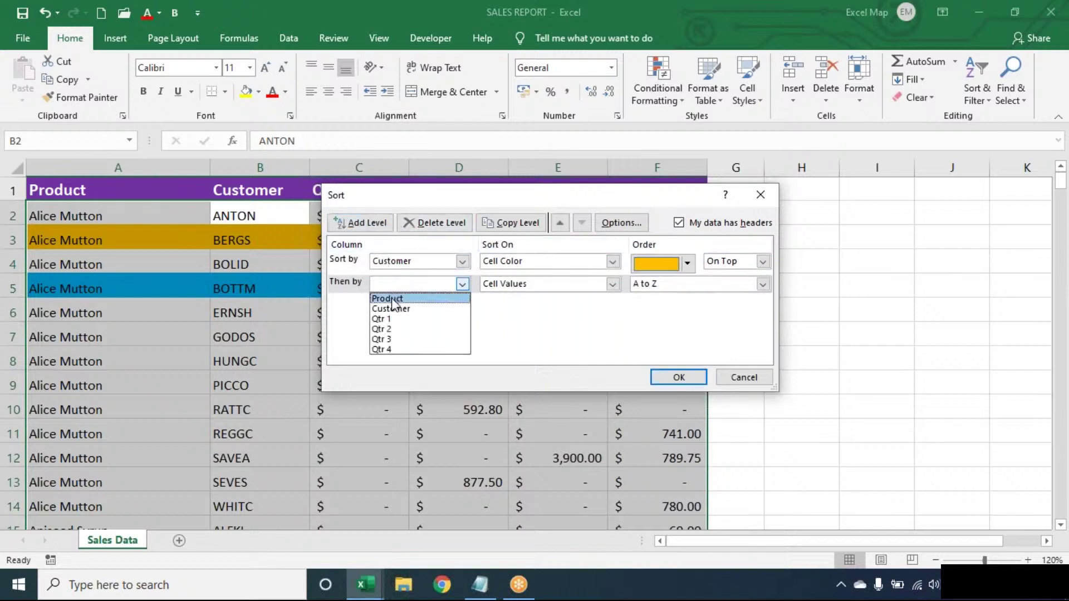
click(393, 312)
click(521, 285)
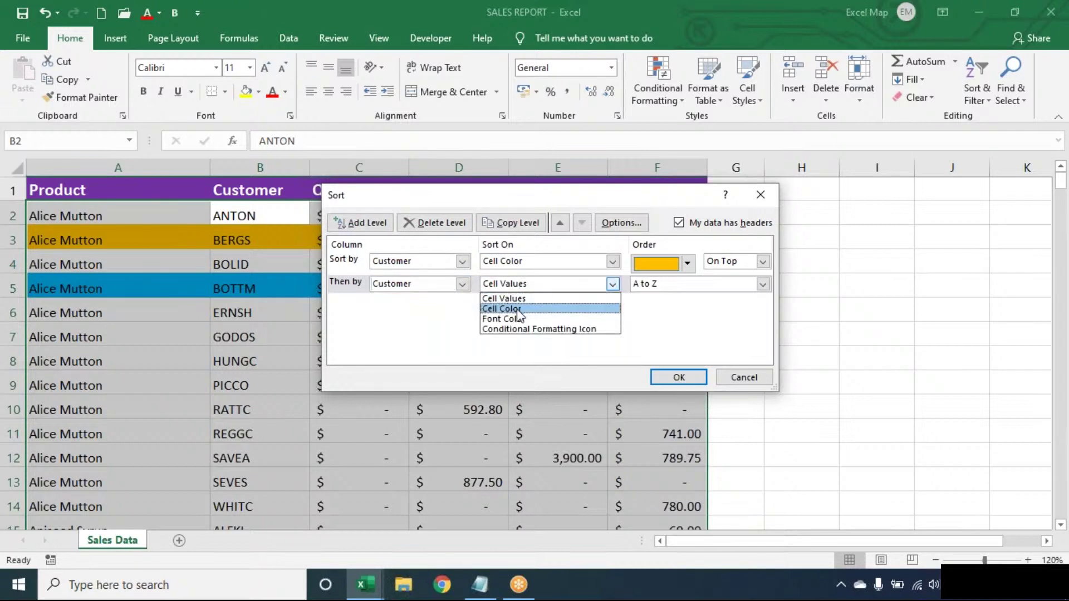
click(521, 306)
click(688, 287)
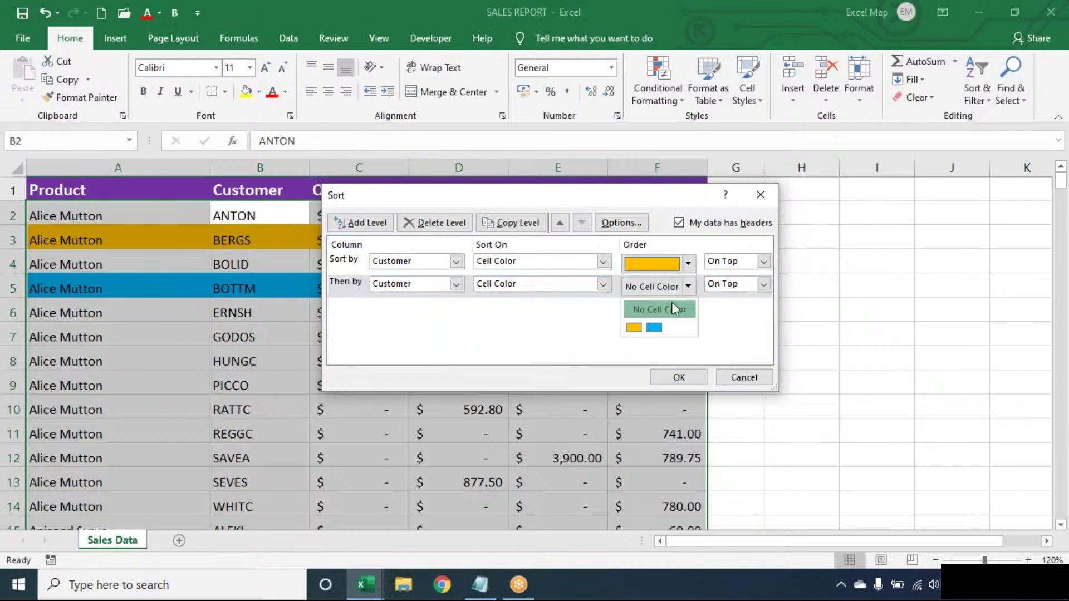
click(649, 327)
click(679, 378)
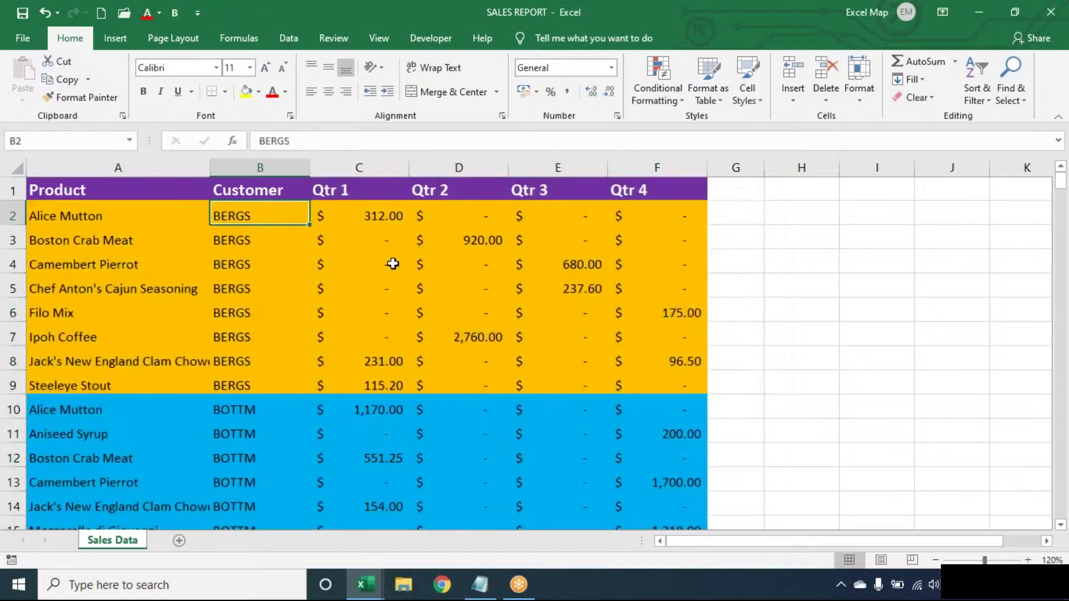
click(393, 264)
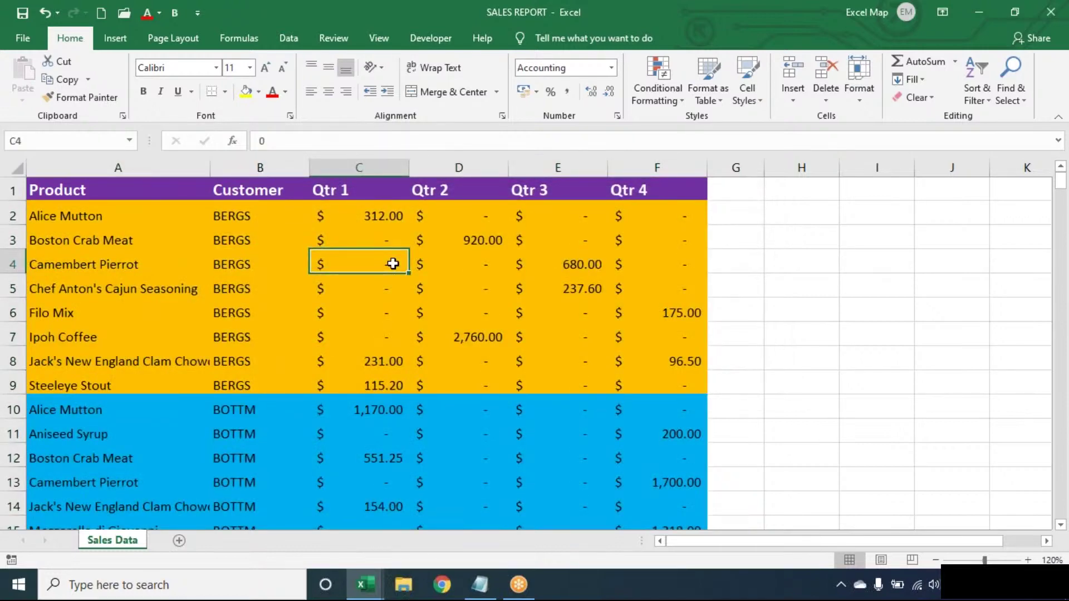
Step: Undo the colour sort so the rows return to their original order
key(ctrl+z)
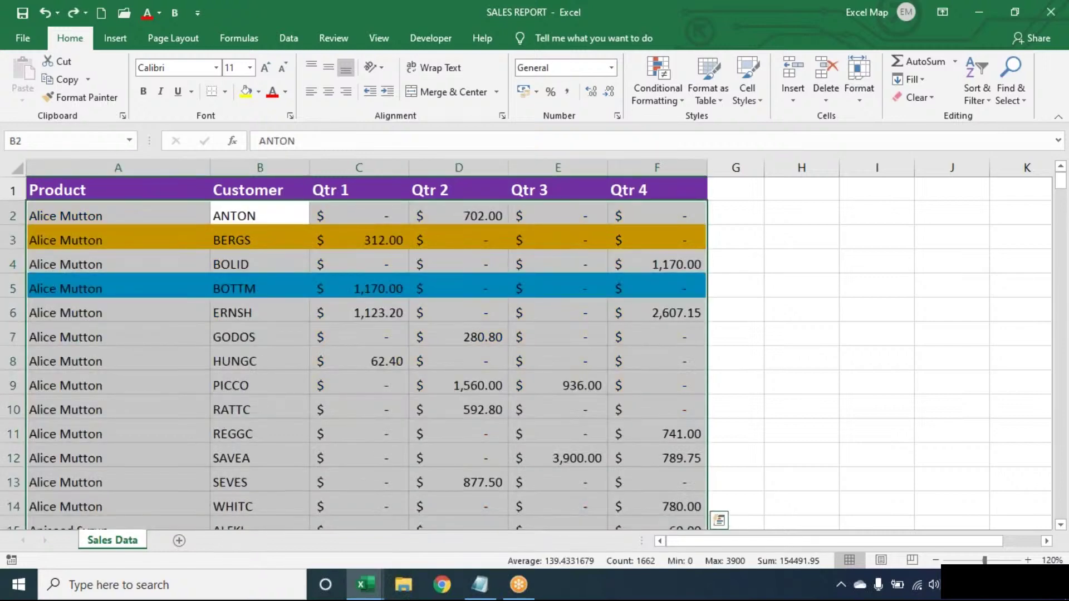
click(259, 240)
key(ctrl+z)
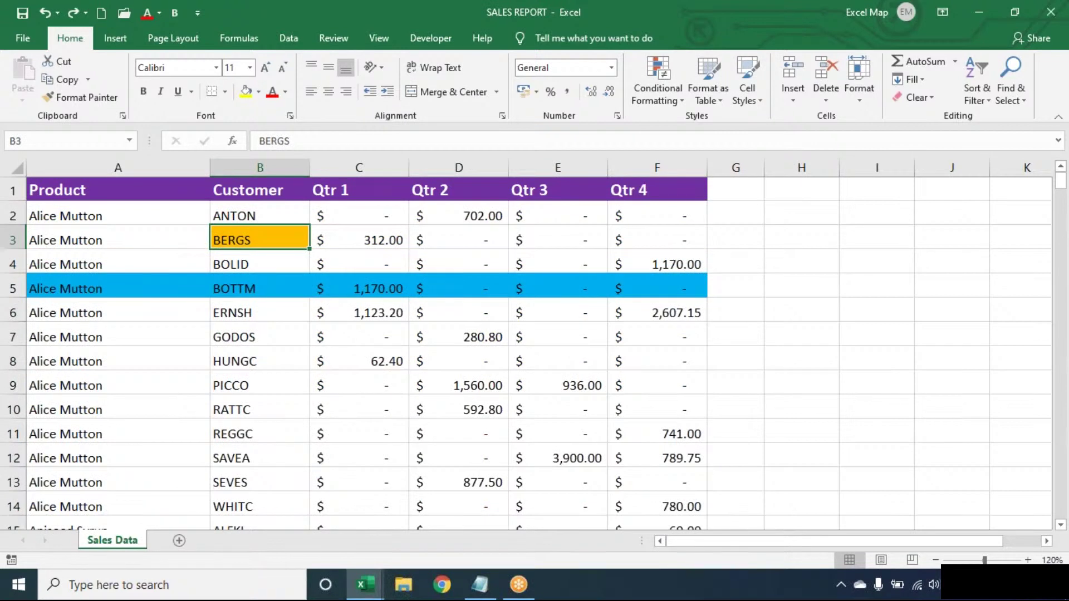
key(ctrl+y)
key(Up)
key(Up)
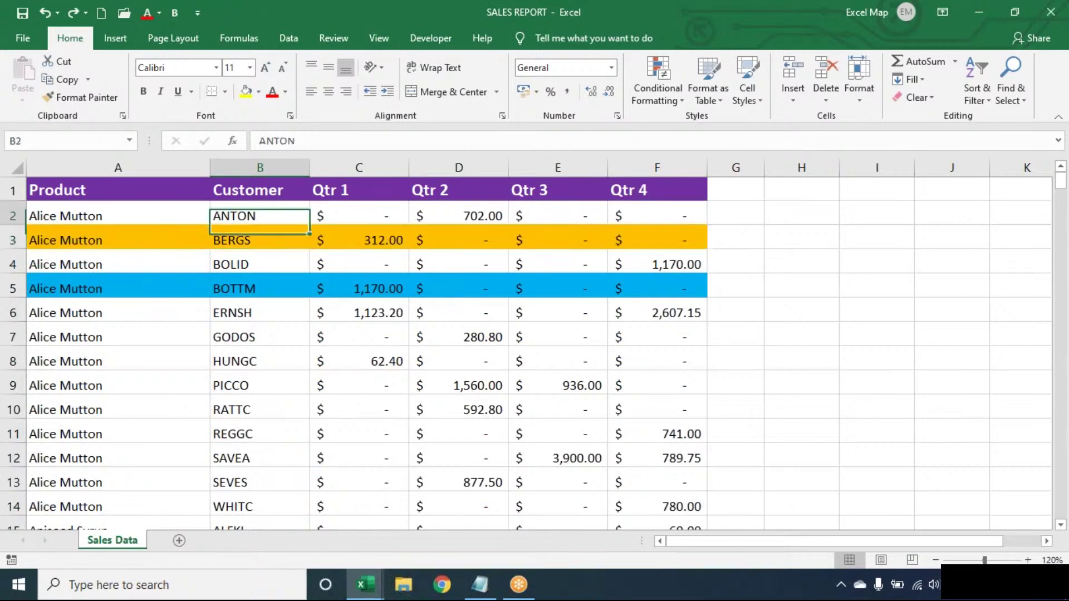
click(276, 334)
Step: Clear all conditional formatting rules from the entire sheet
click(663, 81)
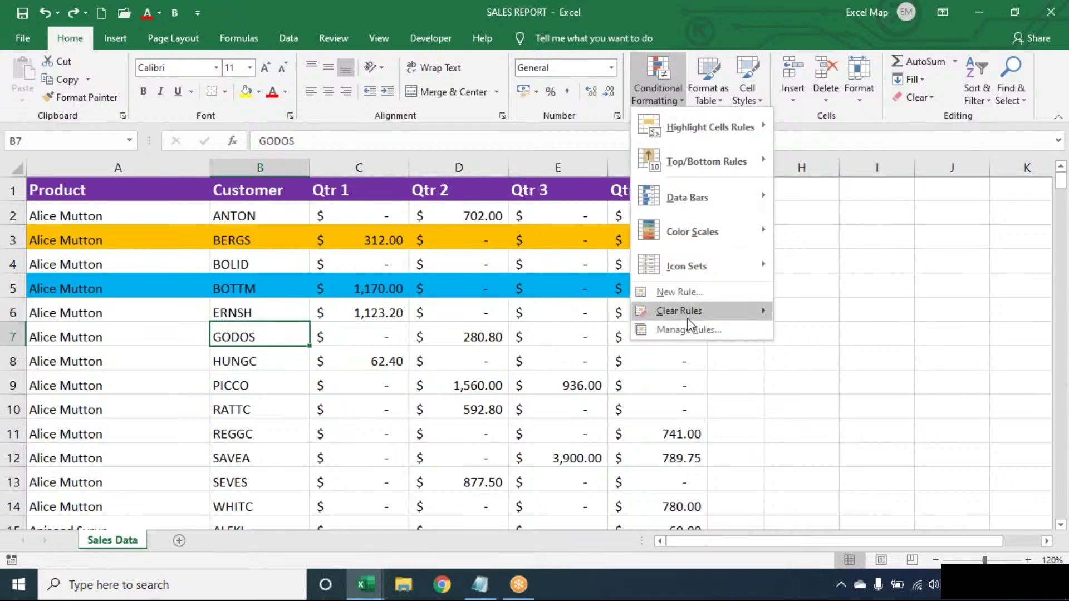
mouse_move(696, 316)
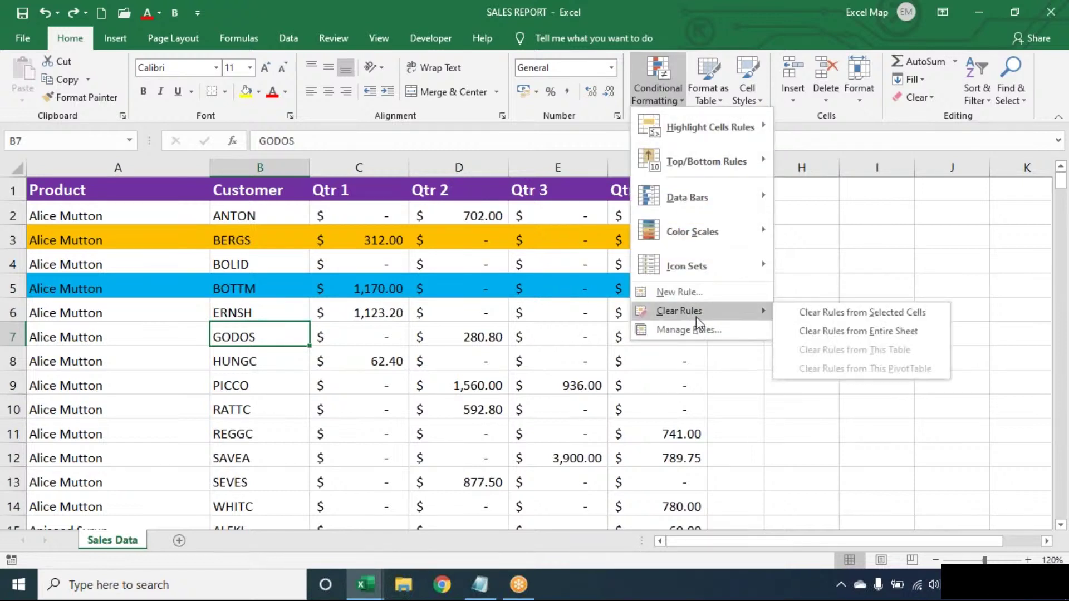
click(831, 332)
click(346, 316)
click(224, 265)
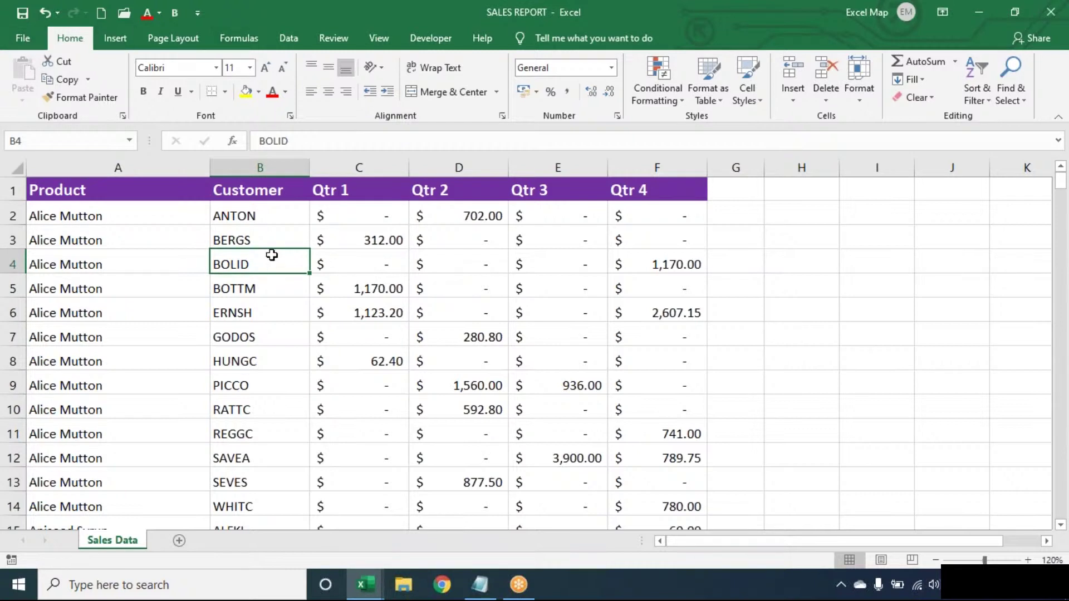
Step: Look through the Lookup & Reference function list on the Formulas ribbon
click(249, 43)
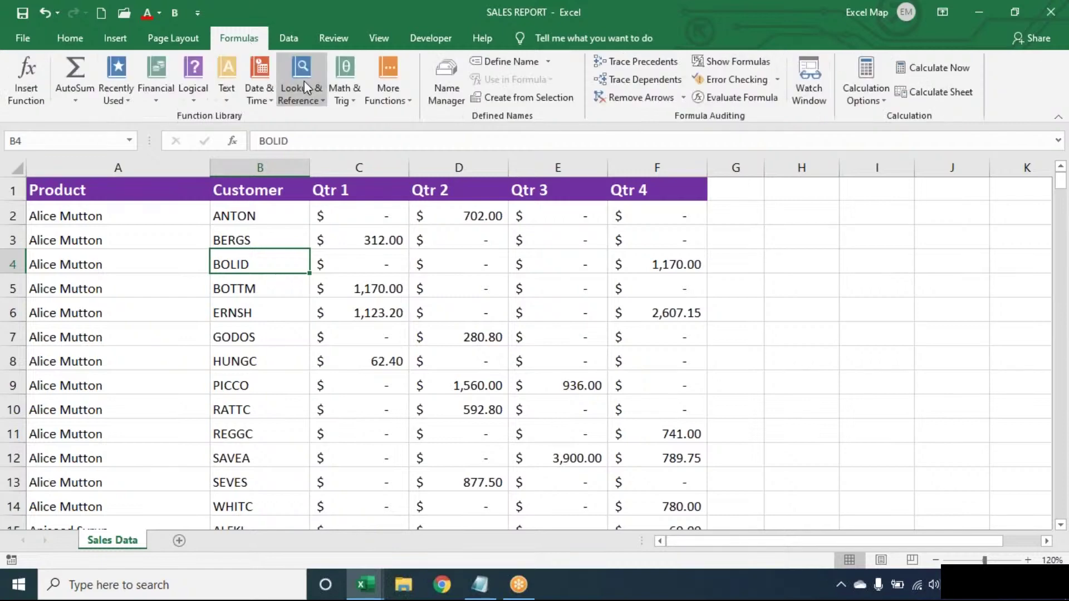
click(303, 81)
click(194, 225)
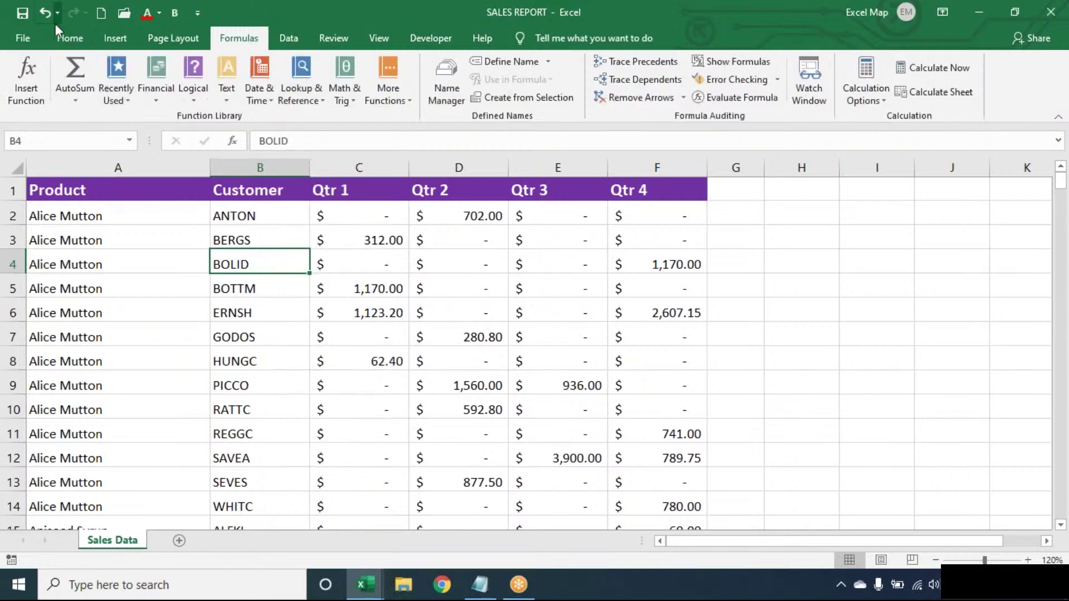
Step: Open the LookupFunctions workbook with its password, then bring Notepad to the front
click(38, 33)
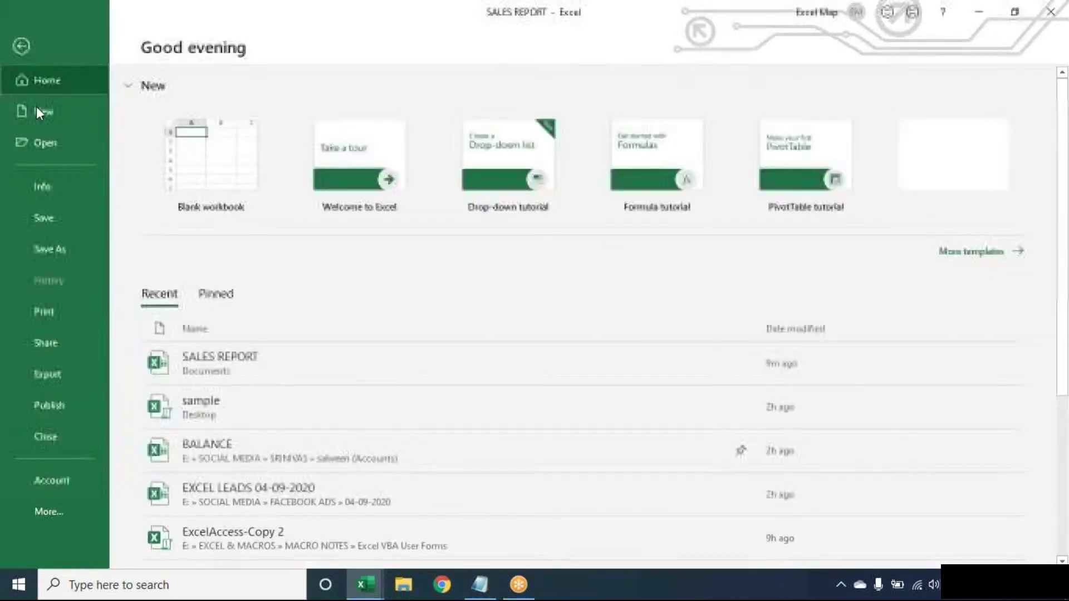
click(56, 142)
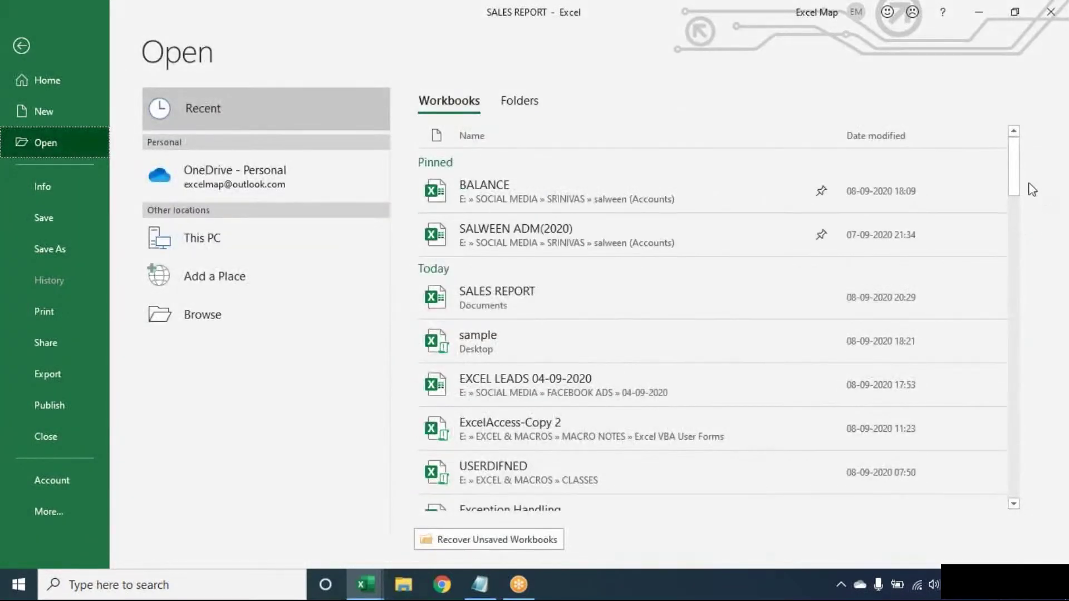
drag(1012, 201, 806, 272)
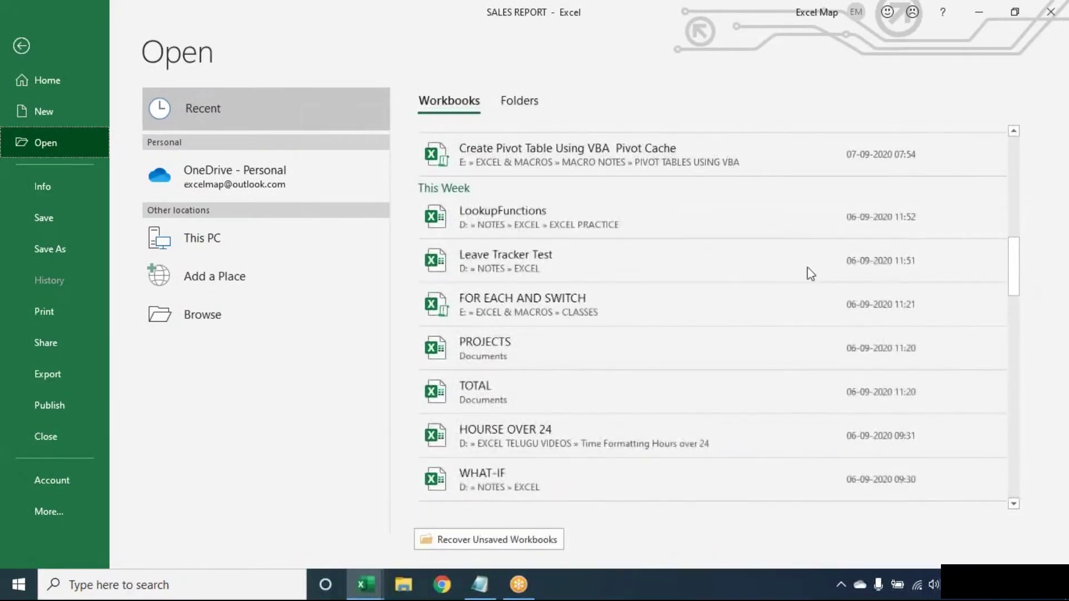
click(783, 233)
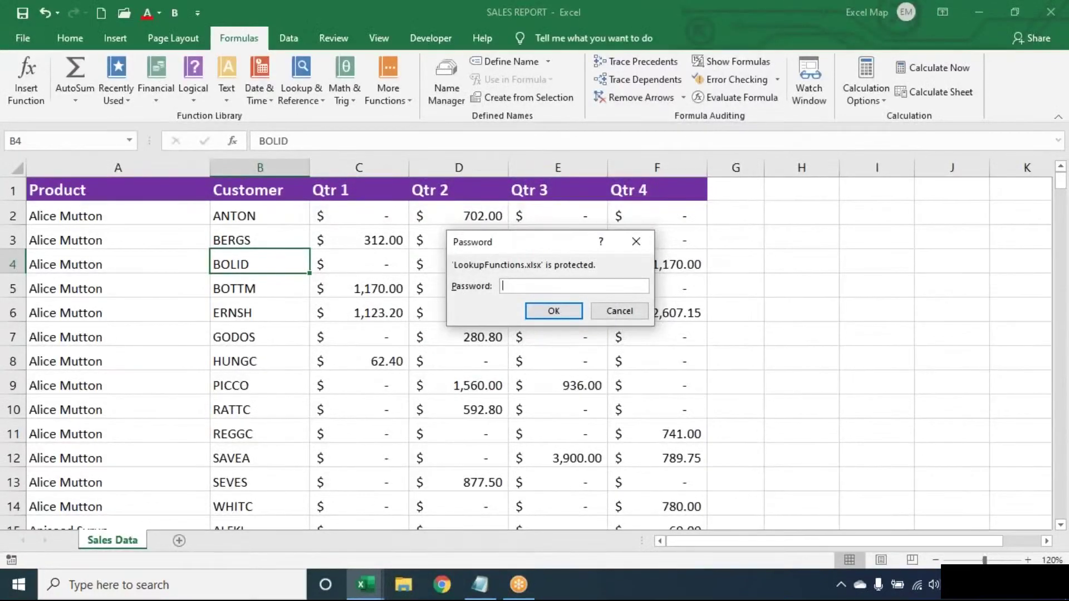
text(12345)
key(Return)
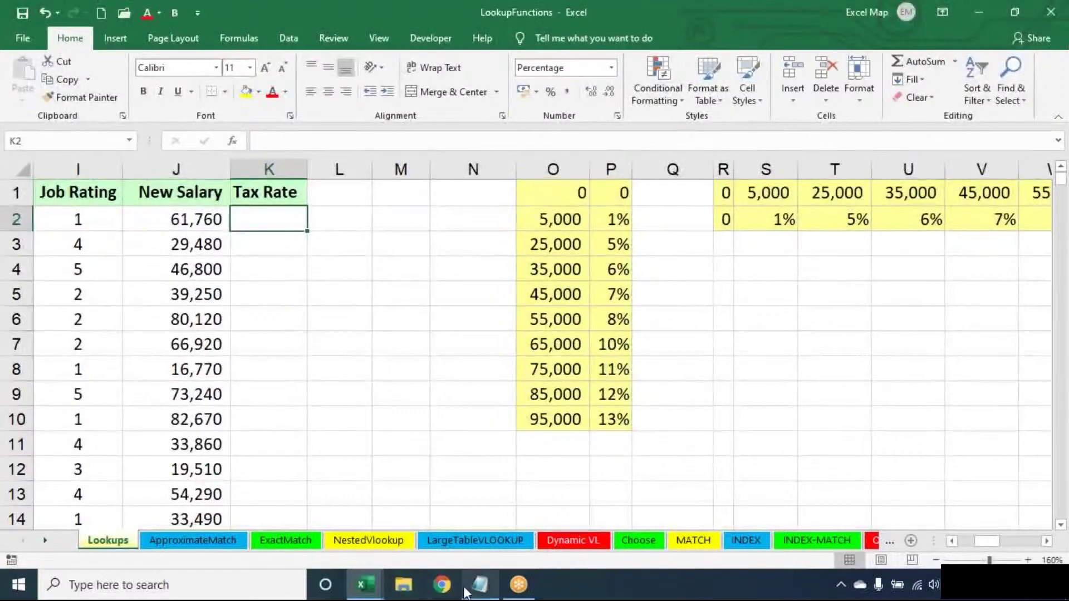
click(483, 587)
Step: Replace the note's text with a "Lookup & Reference:" heading underlined by dashes
key(ctrl+a)
key(Delete)
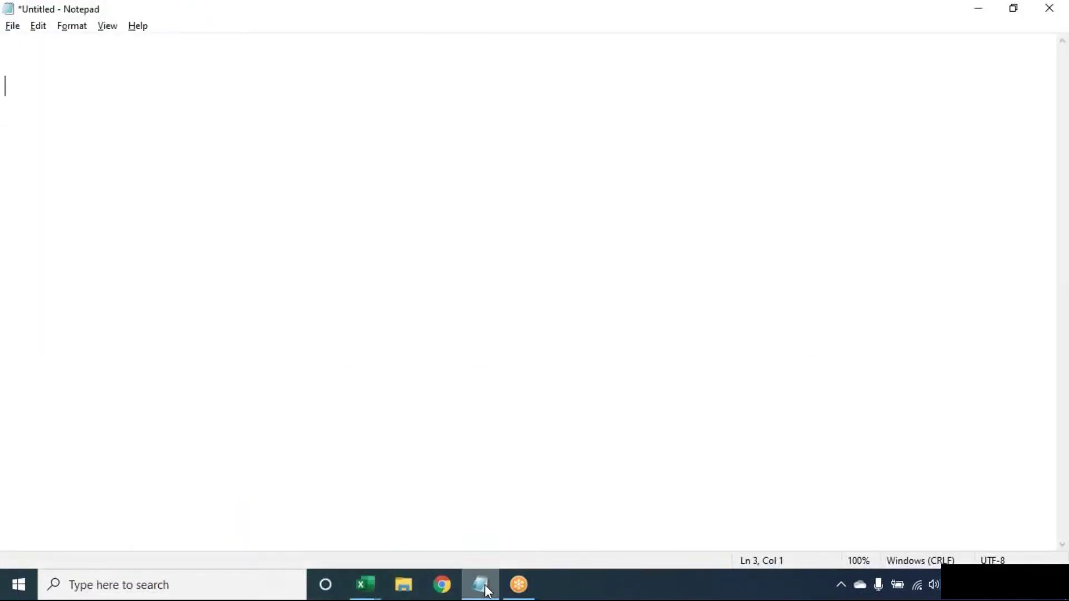
text(Lookup *&)
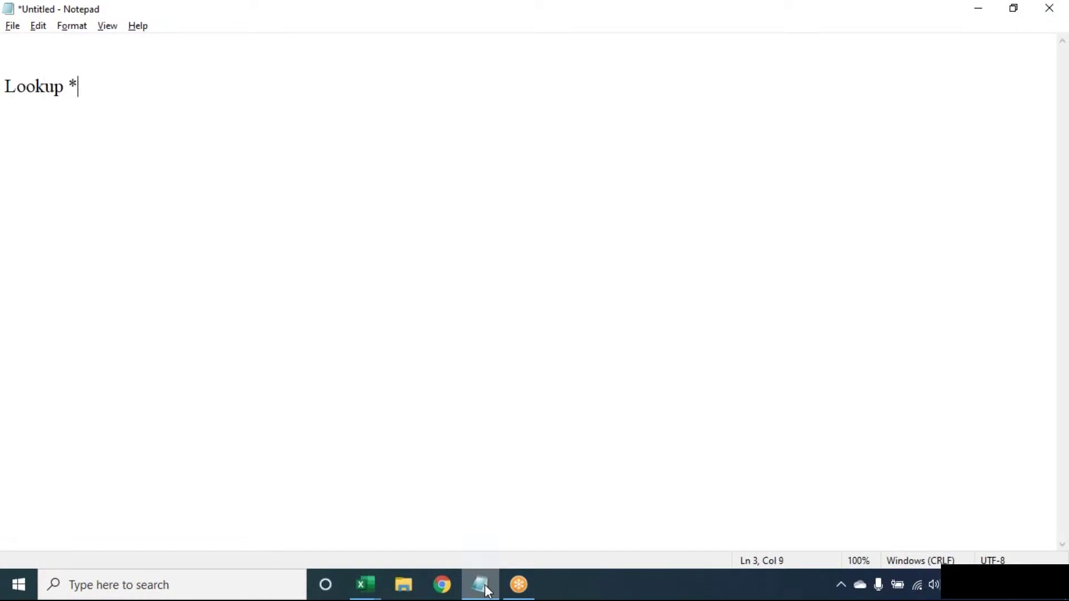
key(BackSpace)
key(BackSpace)
text(& Reference:)
key(Return)
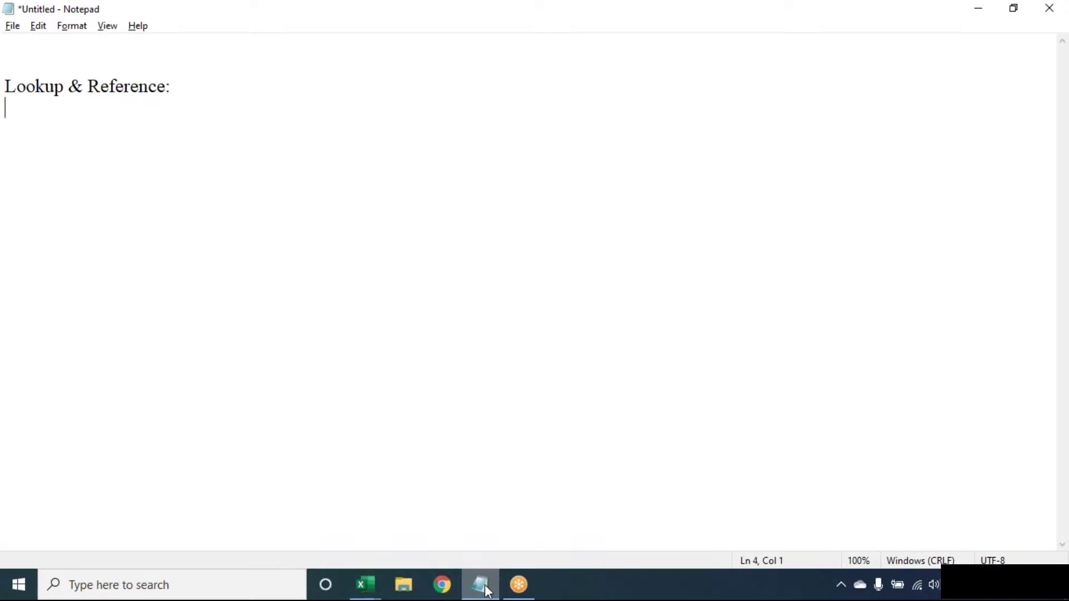
text(--------------------------)
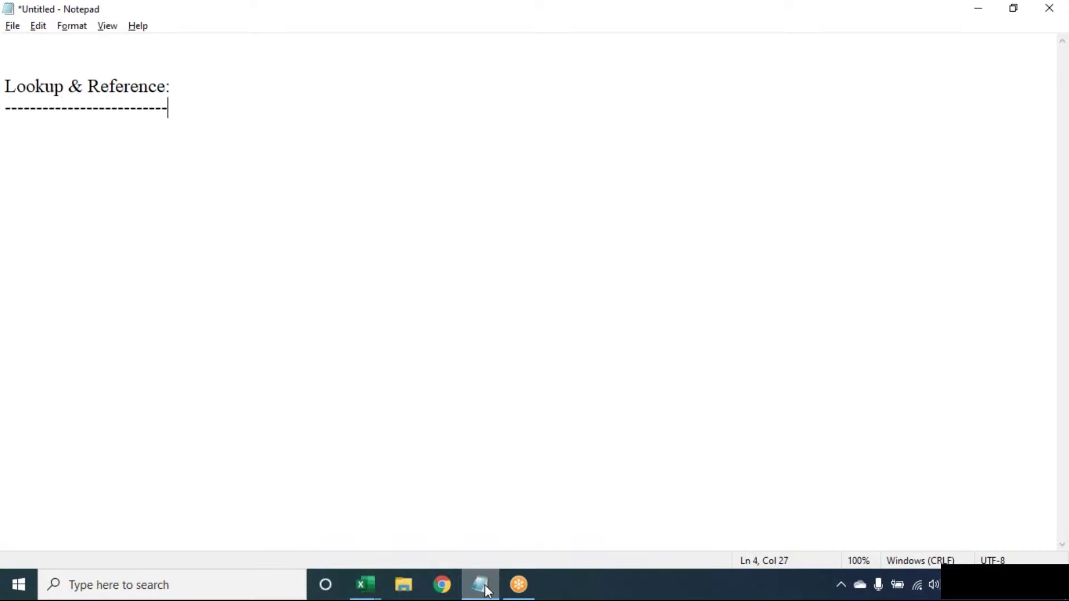
key(Return)
Step: Return to the Notepad note and delete everything, leaving it empty
click(743, 27)
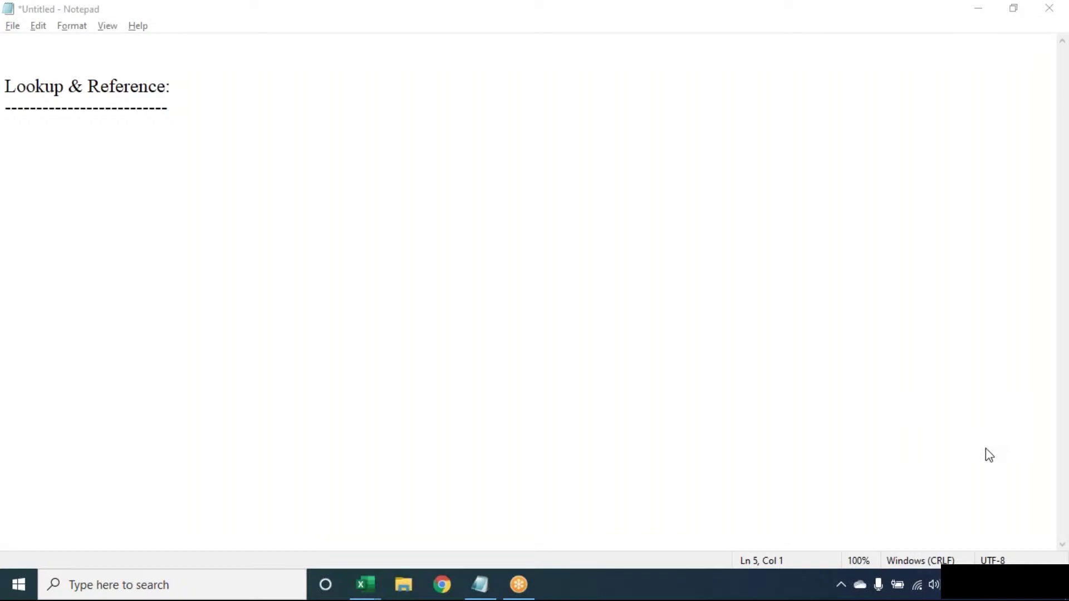
click(795, 65)
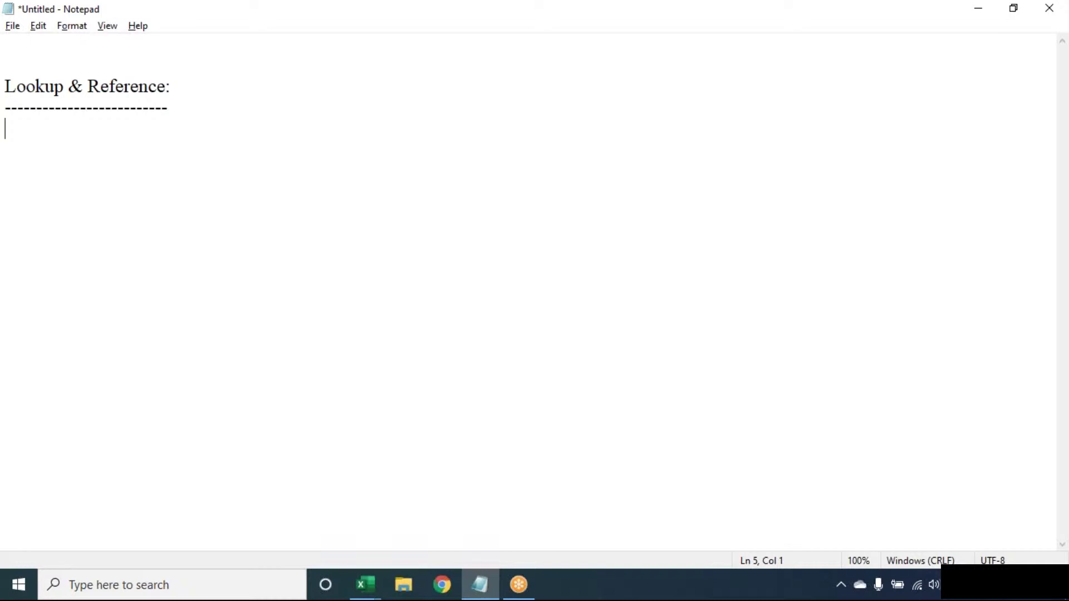
click(745, 20)
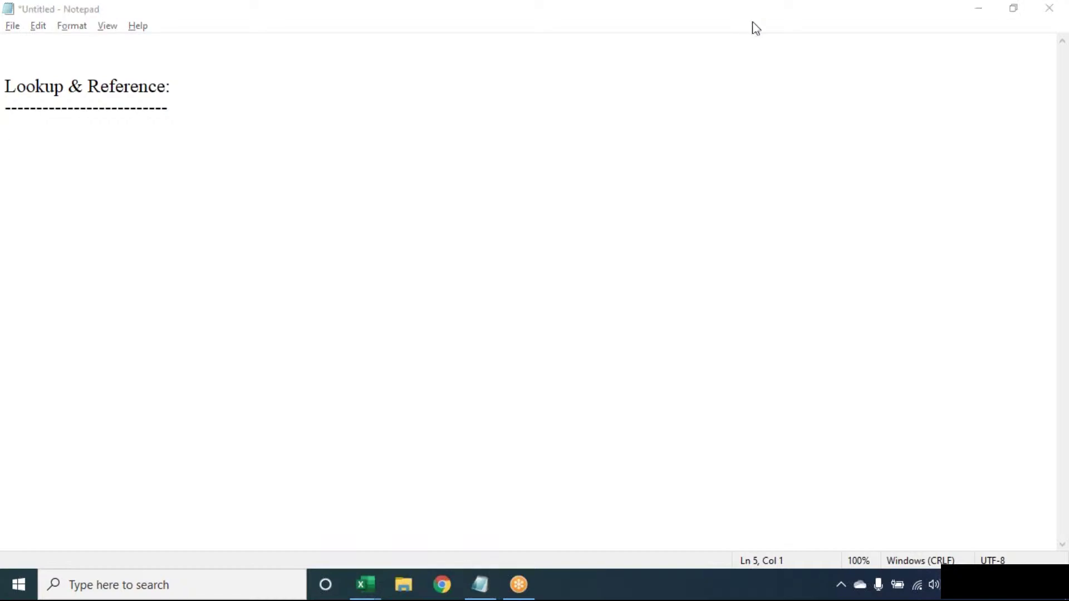
click(303, 229)
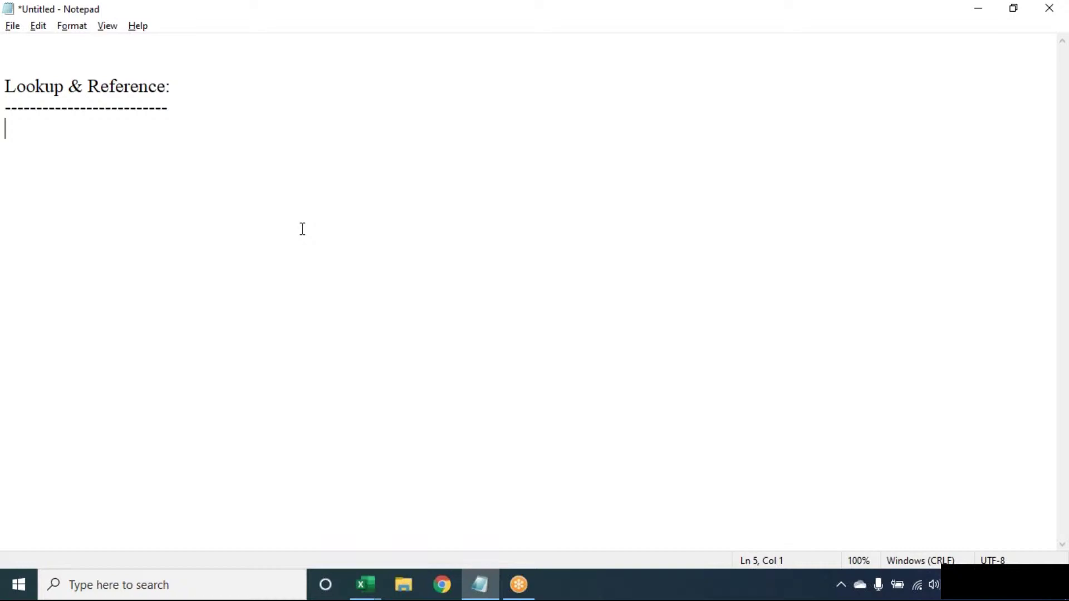
key(ctrl+a)
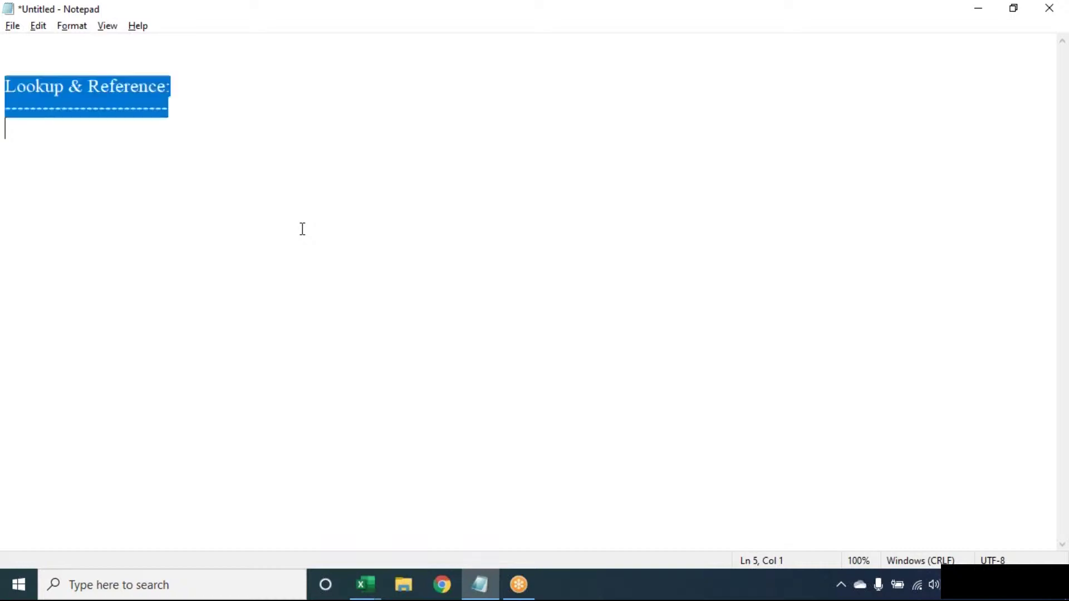
key(Delete)
key(Return)
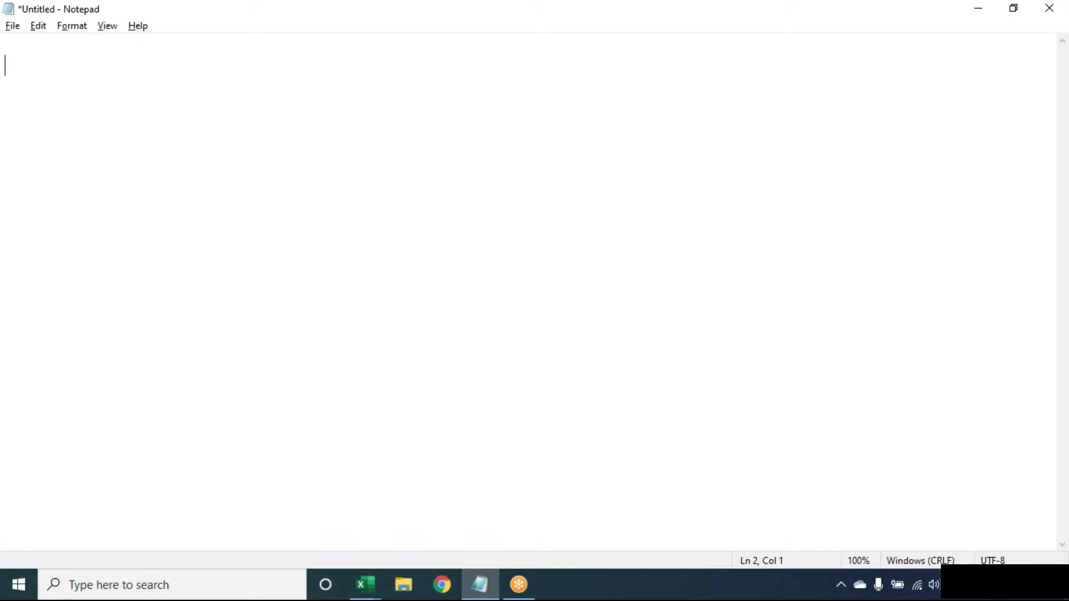
Step: Switch to Book1 and clear the column B results, keeping the three names in column A
click(365, 585)
click(201, 536)
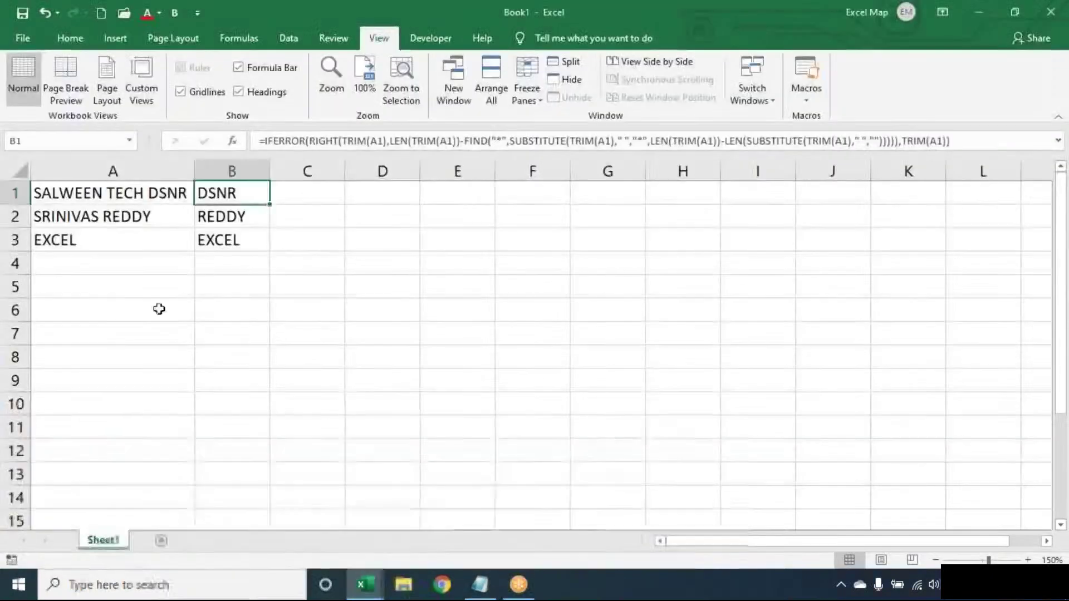
key(ctrl+a)
key(ctrl+s)
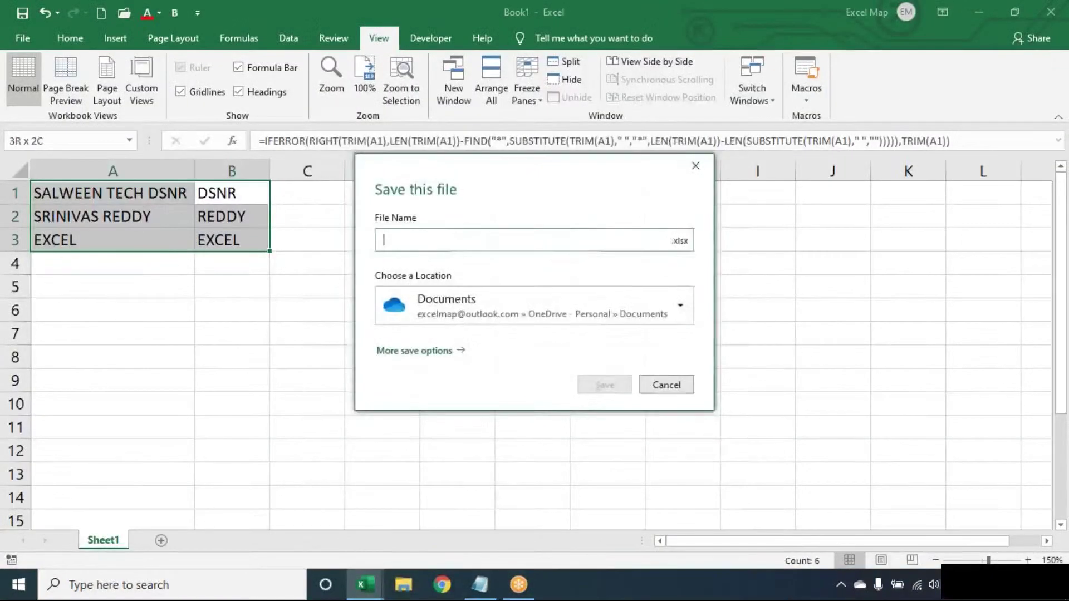
key(Escape)
key(Delete)
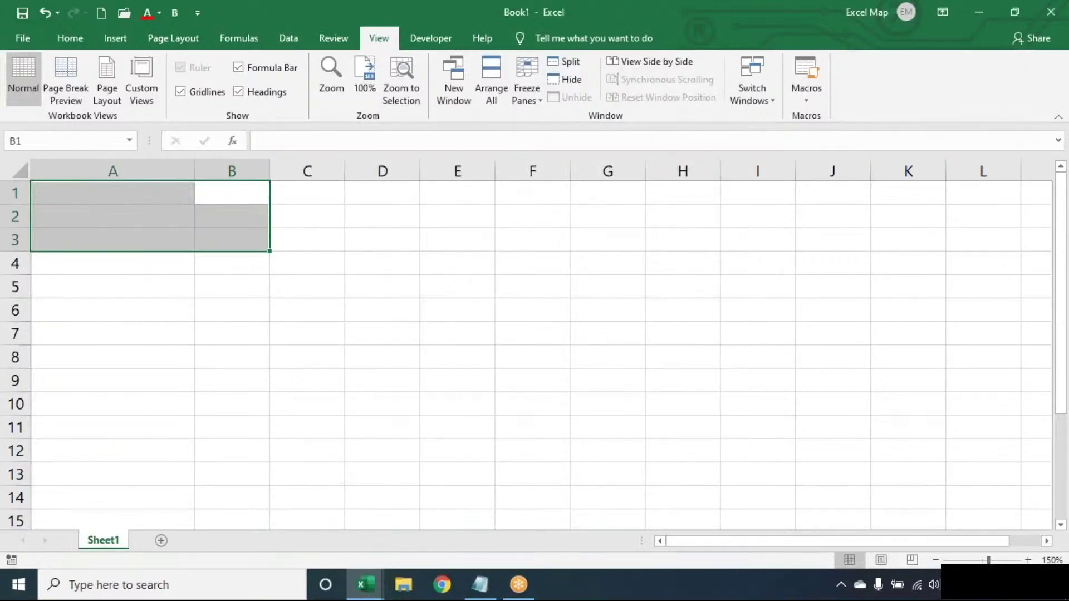
key(Left)
drag(111, 193, 111, 286)
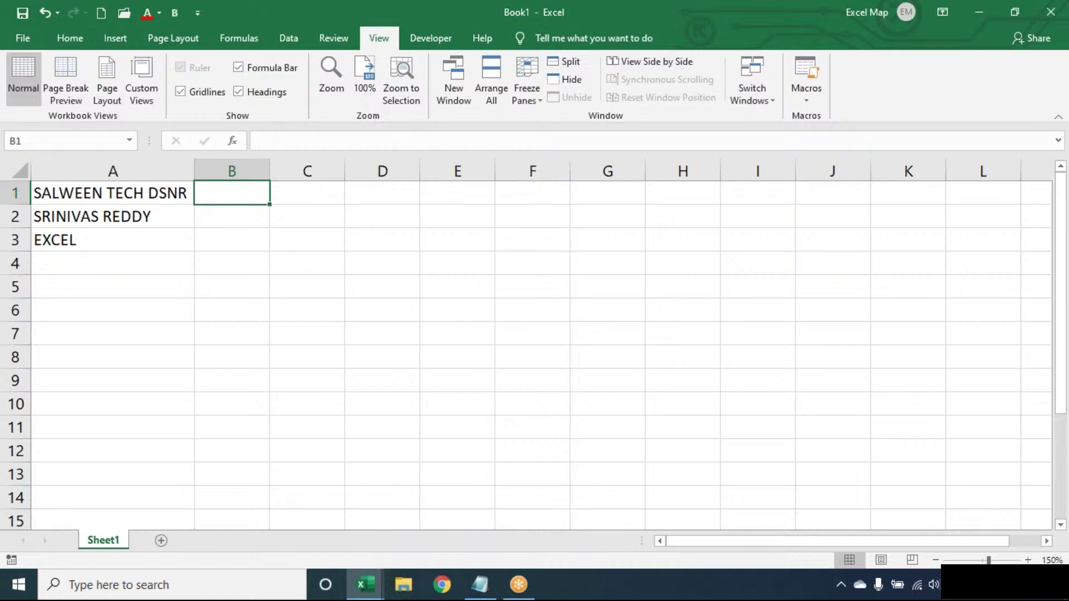
Step: Enter the value 1 in cell B1 next to the company name
click(113, 194)
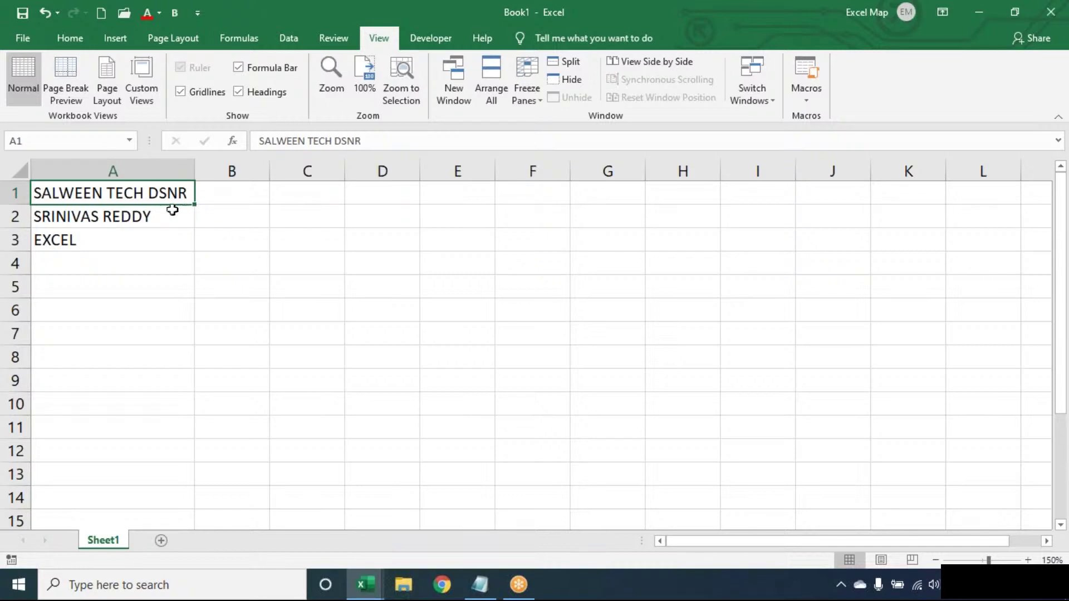
click(234, 194)
text(3)
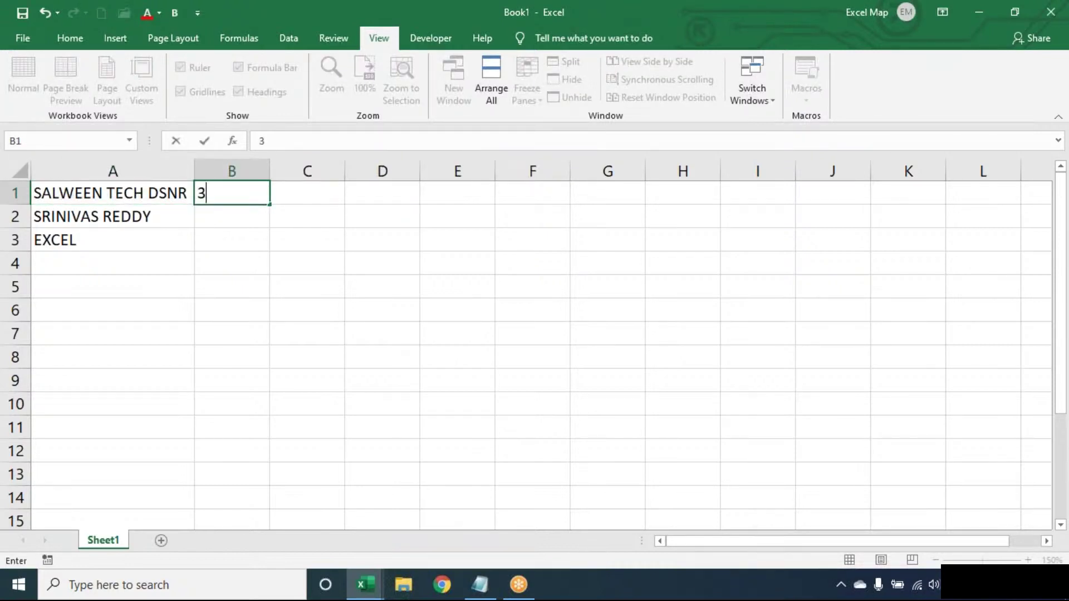
key(BackSpace)
text(1)
key(ctrl+Return)
key(Return)
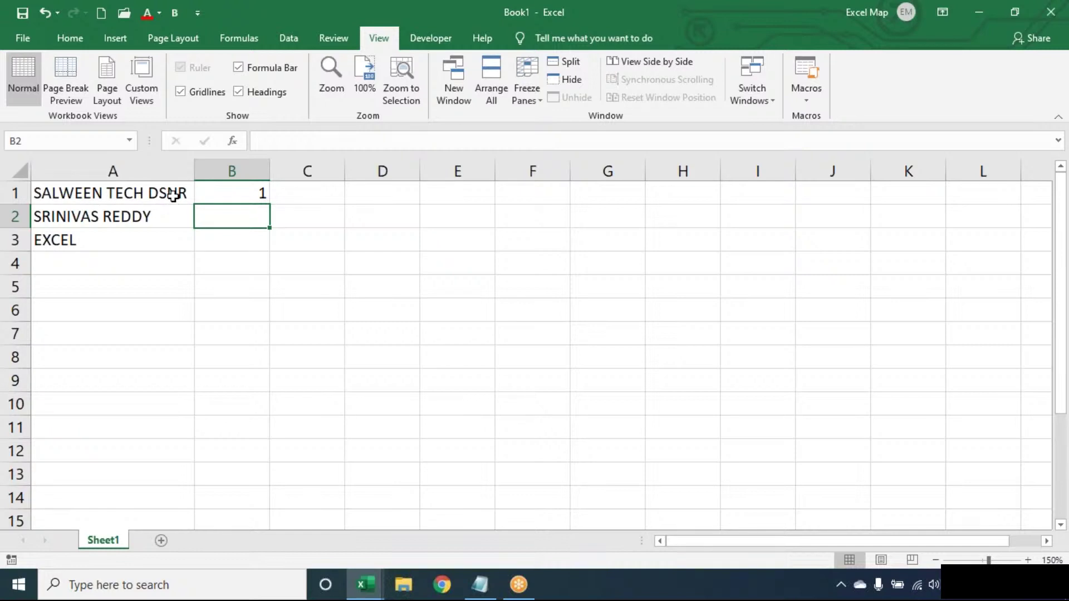
Step: Edit the first entry in A1 to add uppercase E letters, replacing a stray lowercase e
double_click(124, 192)
text(e)
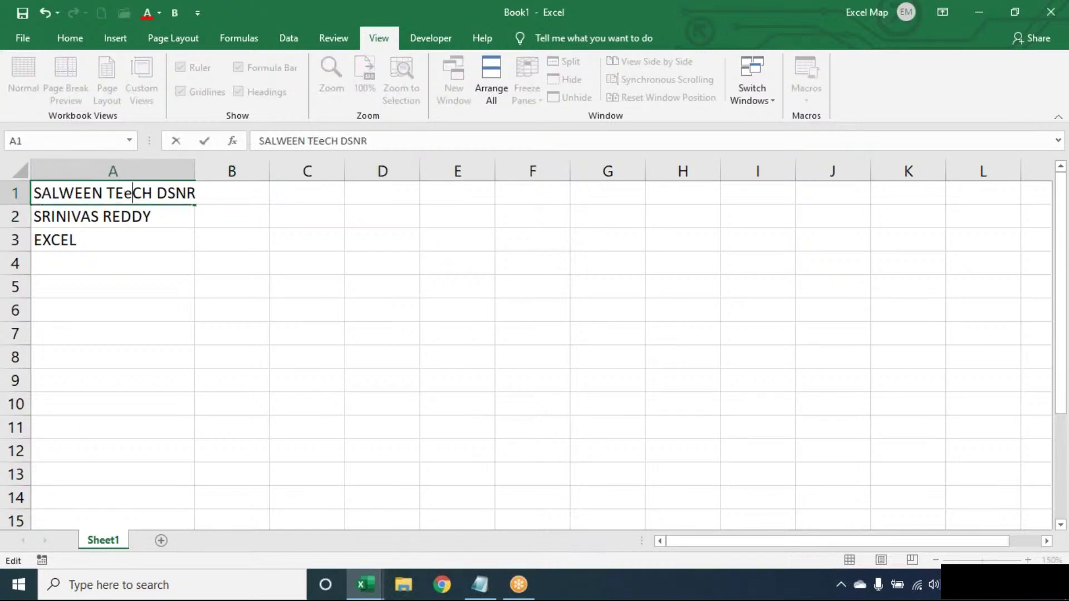
key(Return)
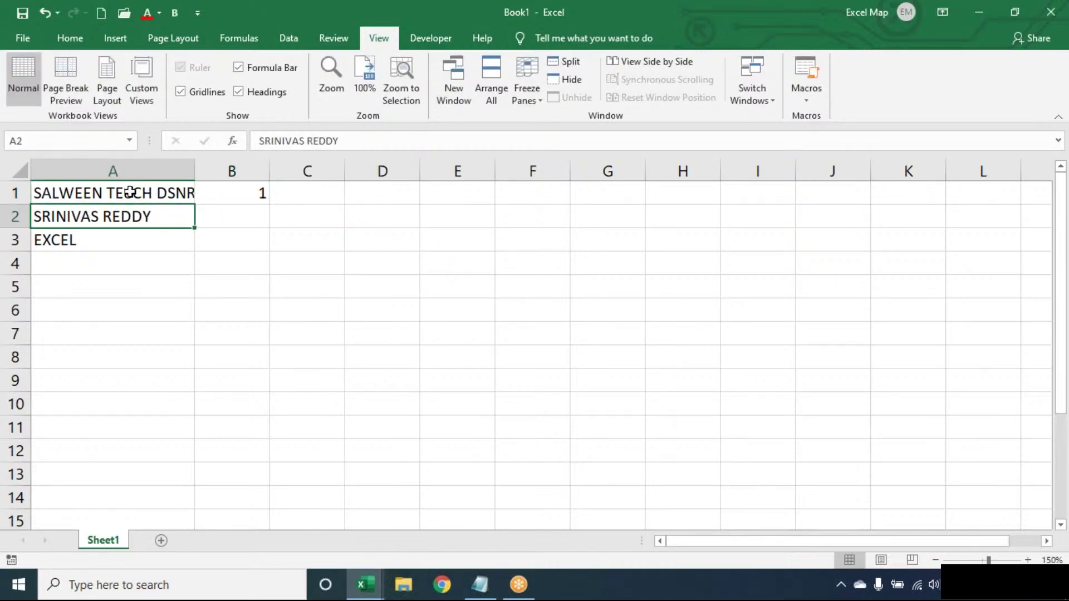
double_click(131, 193)
key(BackSpace)
text(E)
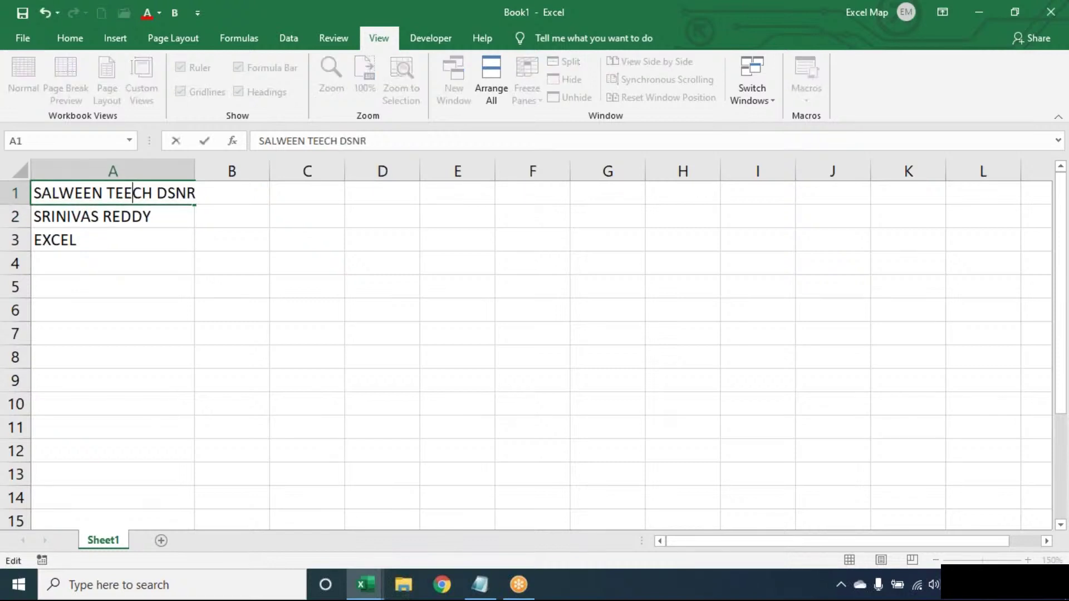
click(178, 190)
text(E)
key(Return)
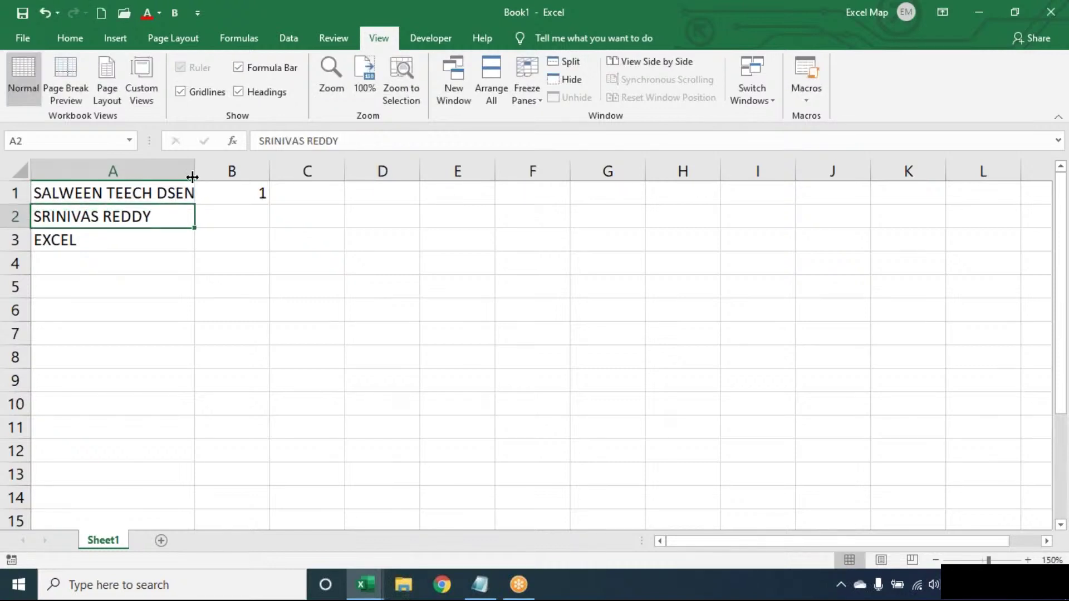
Step: AutoFit column A to its longest entry and clear the 1 from cell B1
double_click(194, 172)
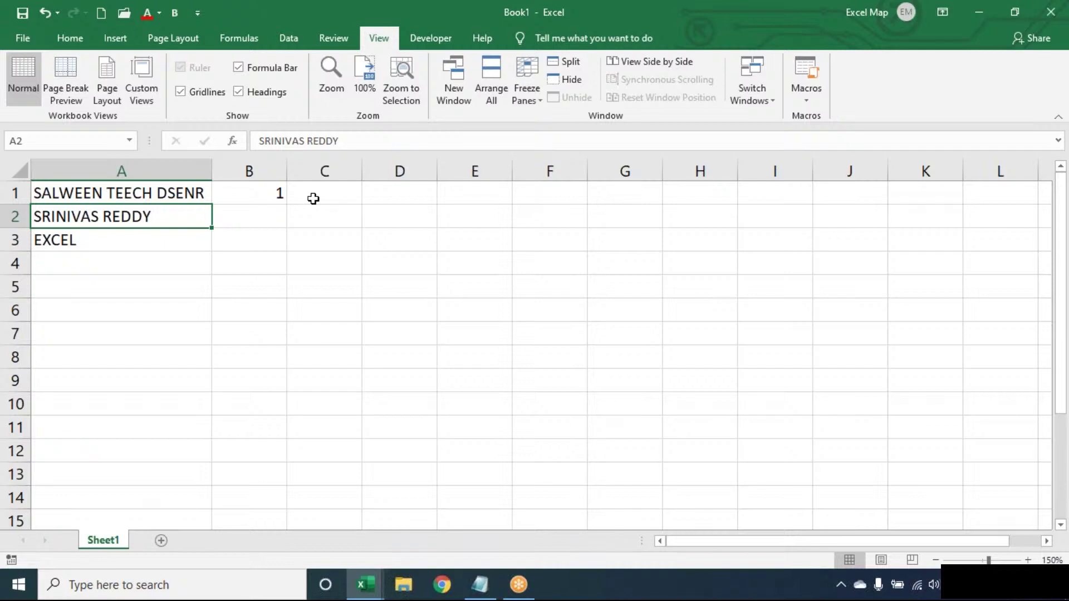
click(160, 193)
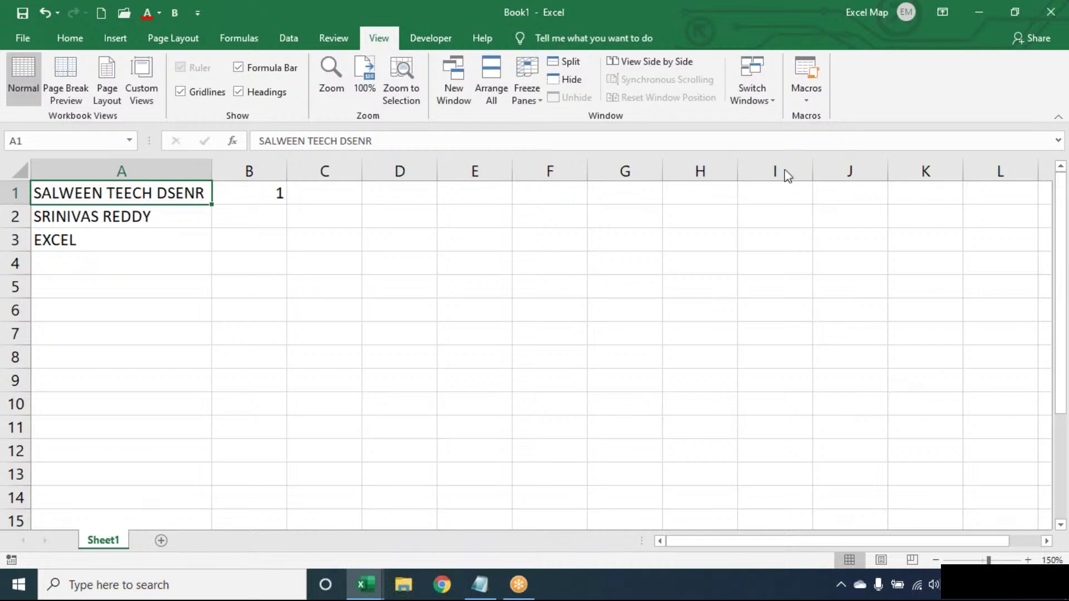
click(282, 193)
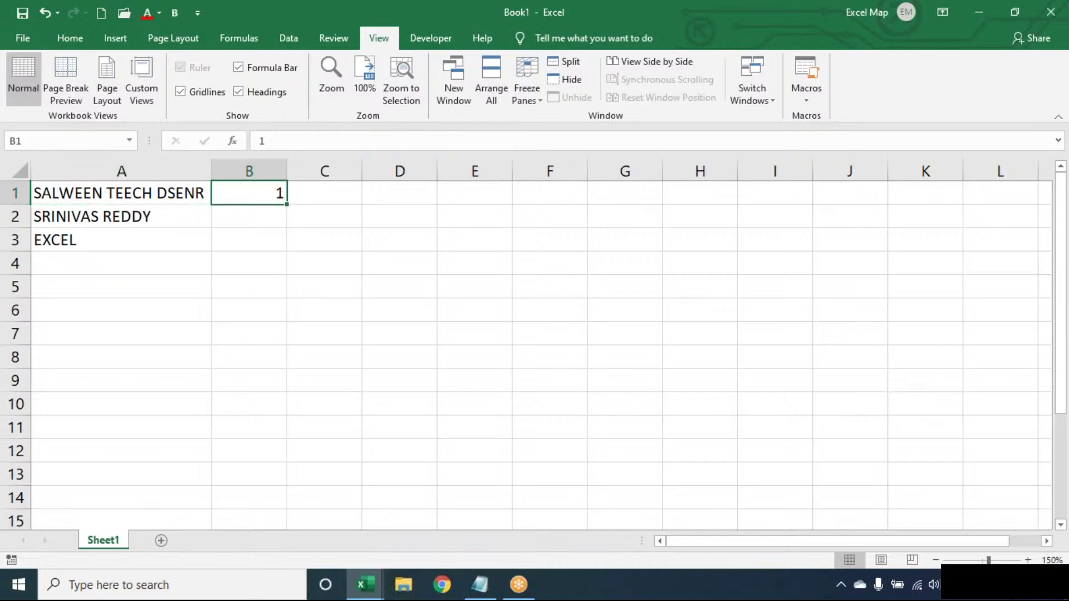
key(Delete)
click(1046, 41)
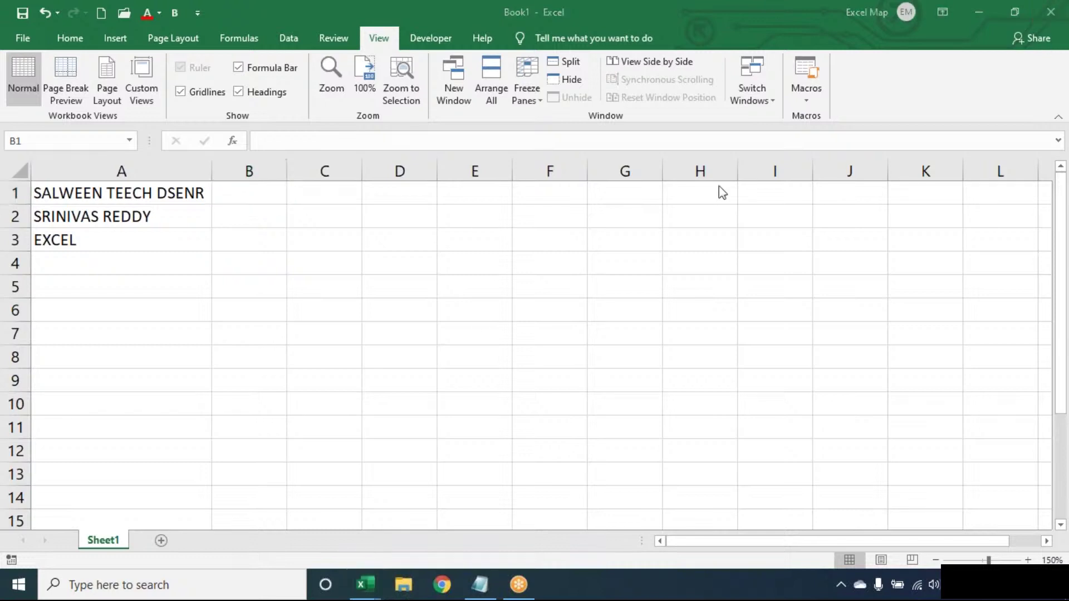